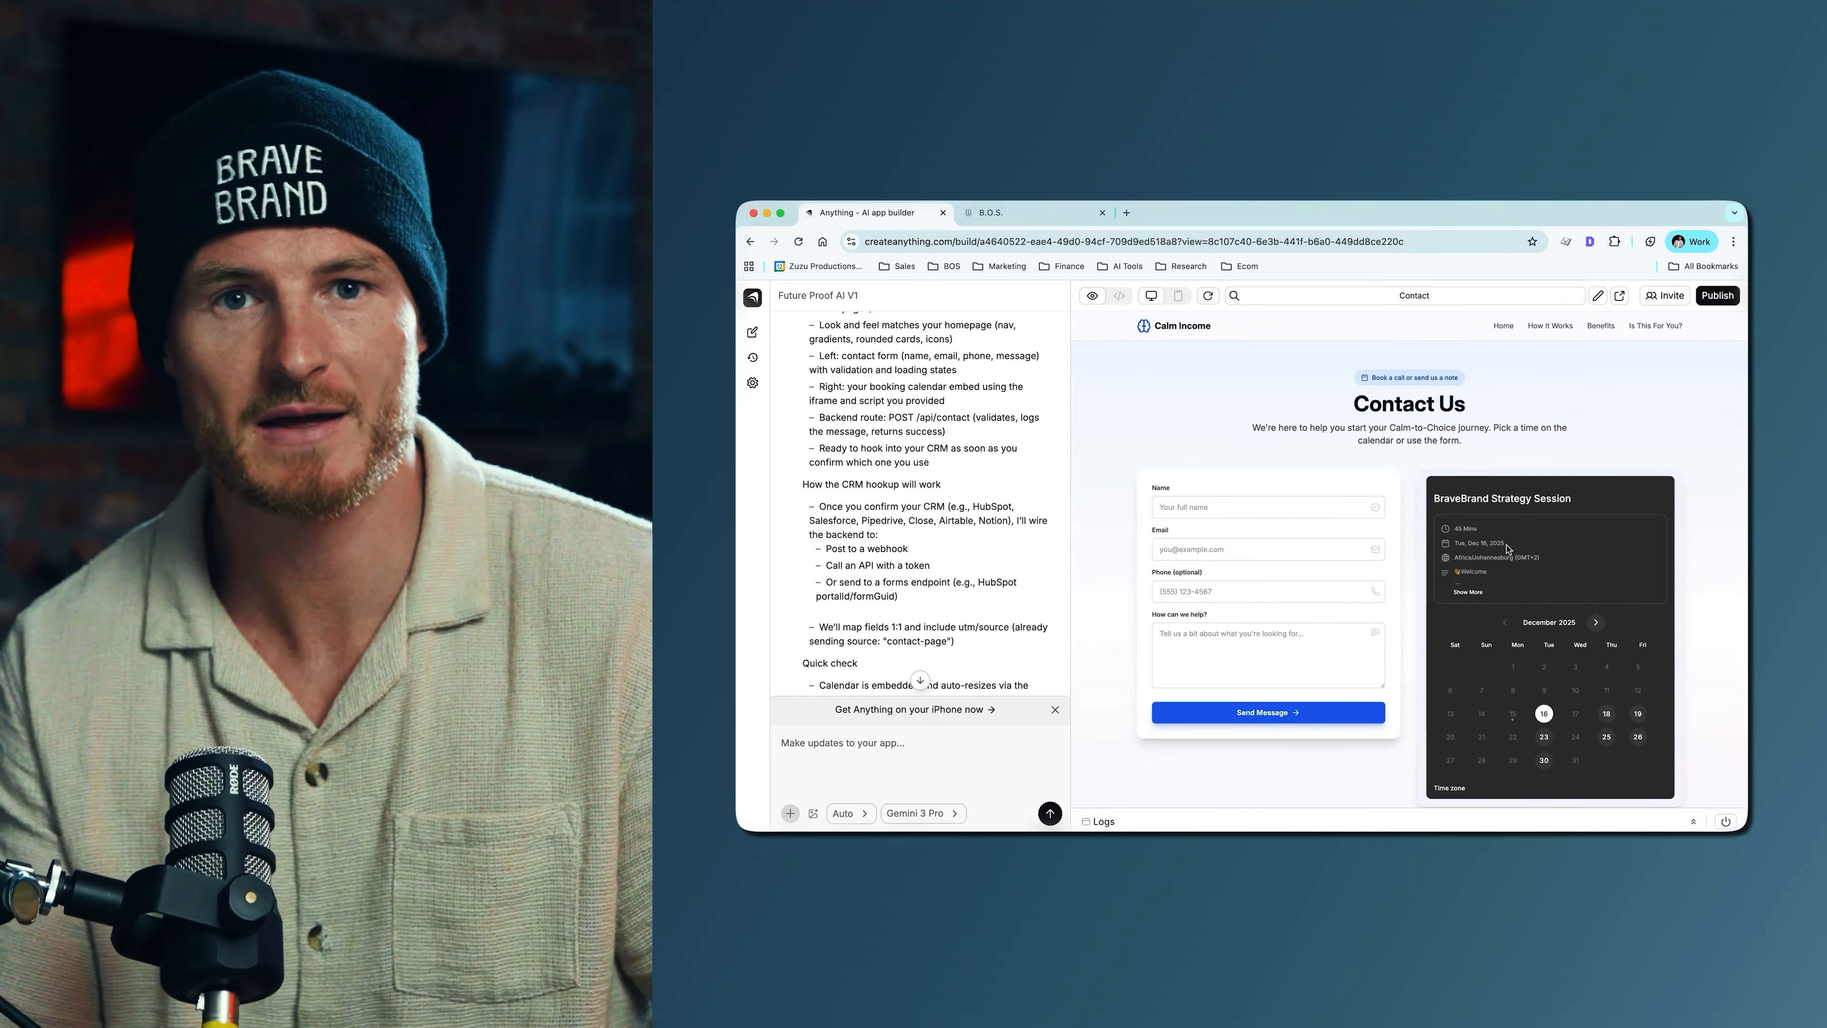
- Test the contact page's booking calendar by choosing the 08:00 AM slot on Dec 16, 2025 and continuing to the details form
left_click(1616, 485)
left_click(1547, 563)
left_click(1547, 626)
- Draft a follow-up prompt reading "My CRM is Go High Level" and, after a blank line, "On the contact us page, please delete"
left_click(874, 744)
type("My CRM is Go High Level")
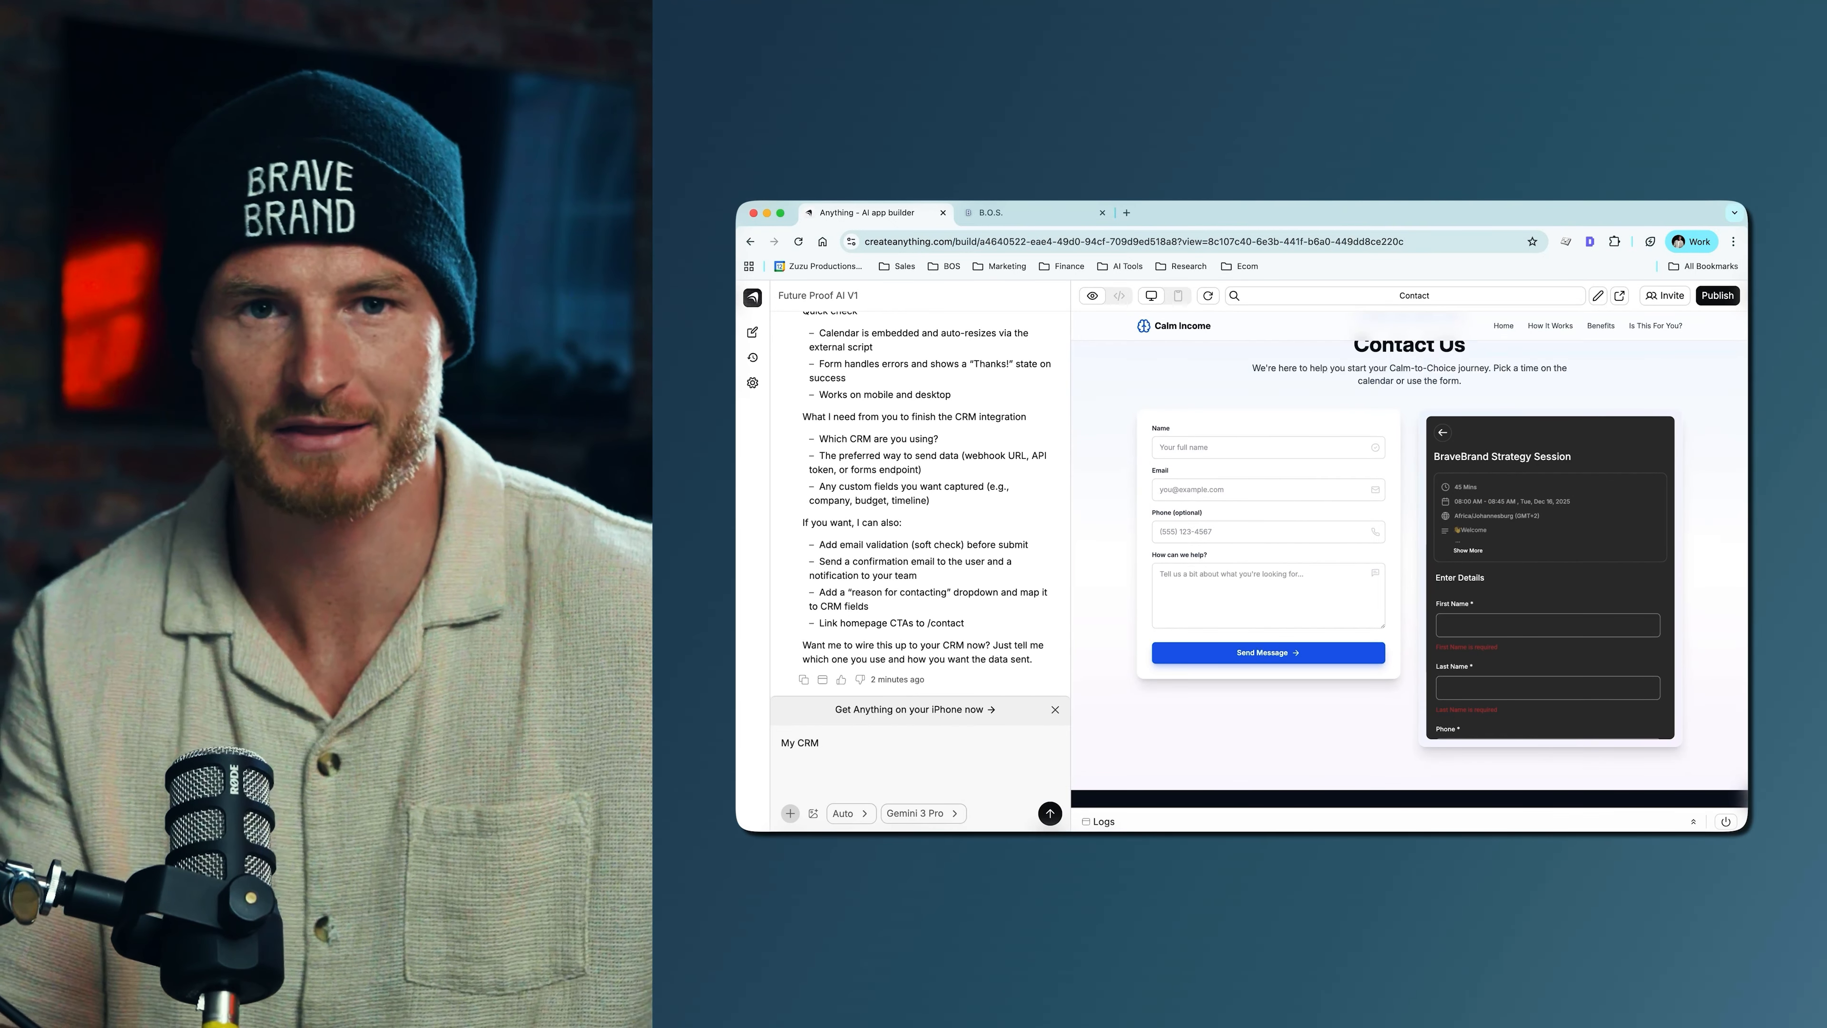
key("shift+Return")
key("shift+Return")
type("On the contact us page, please delete")
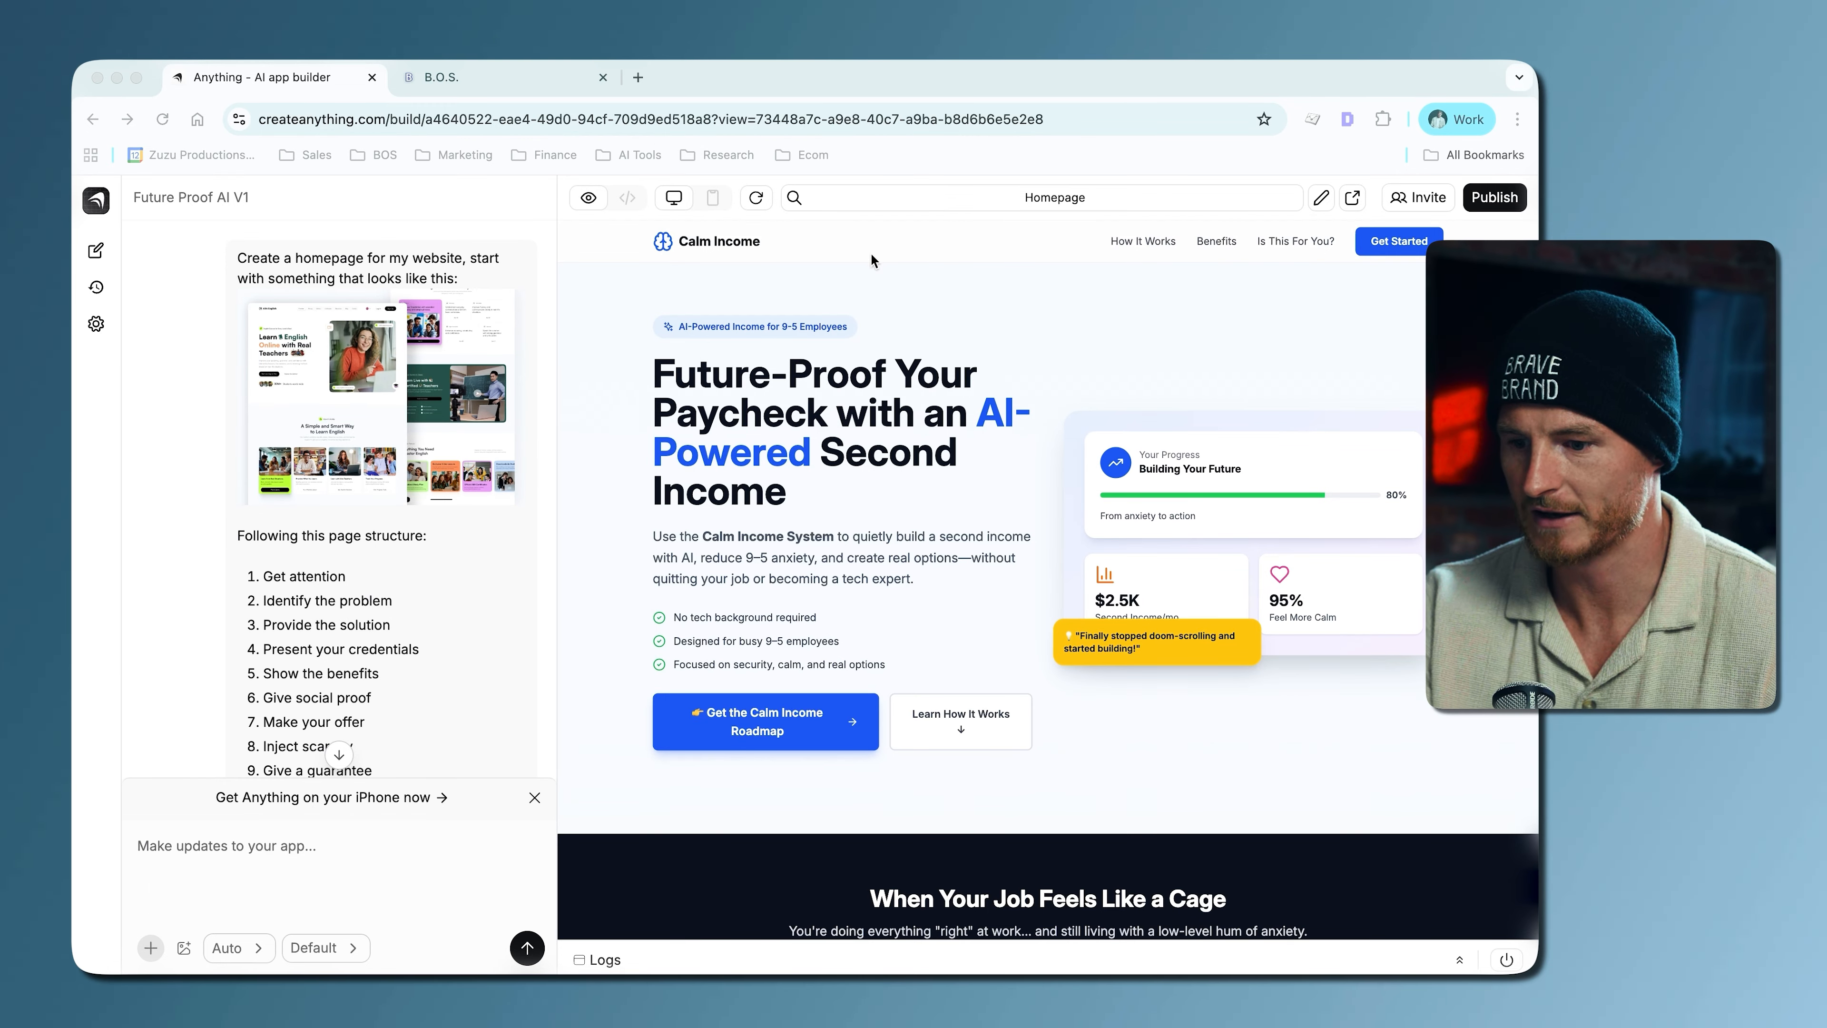
- Switch the AI model from the default to Gemini 3 Pro
left_click(328, 947)
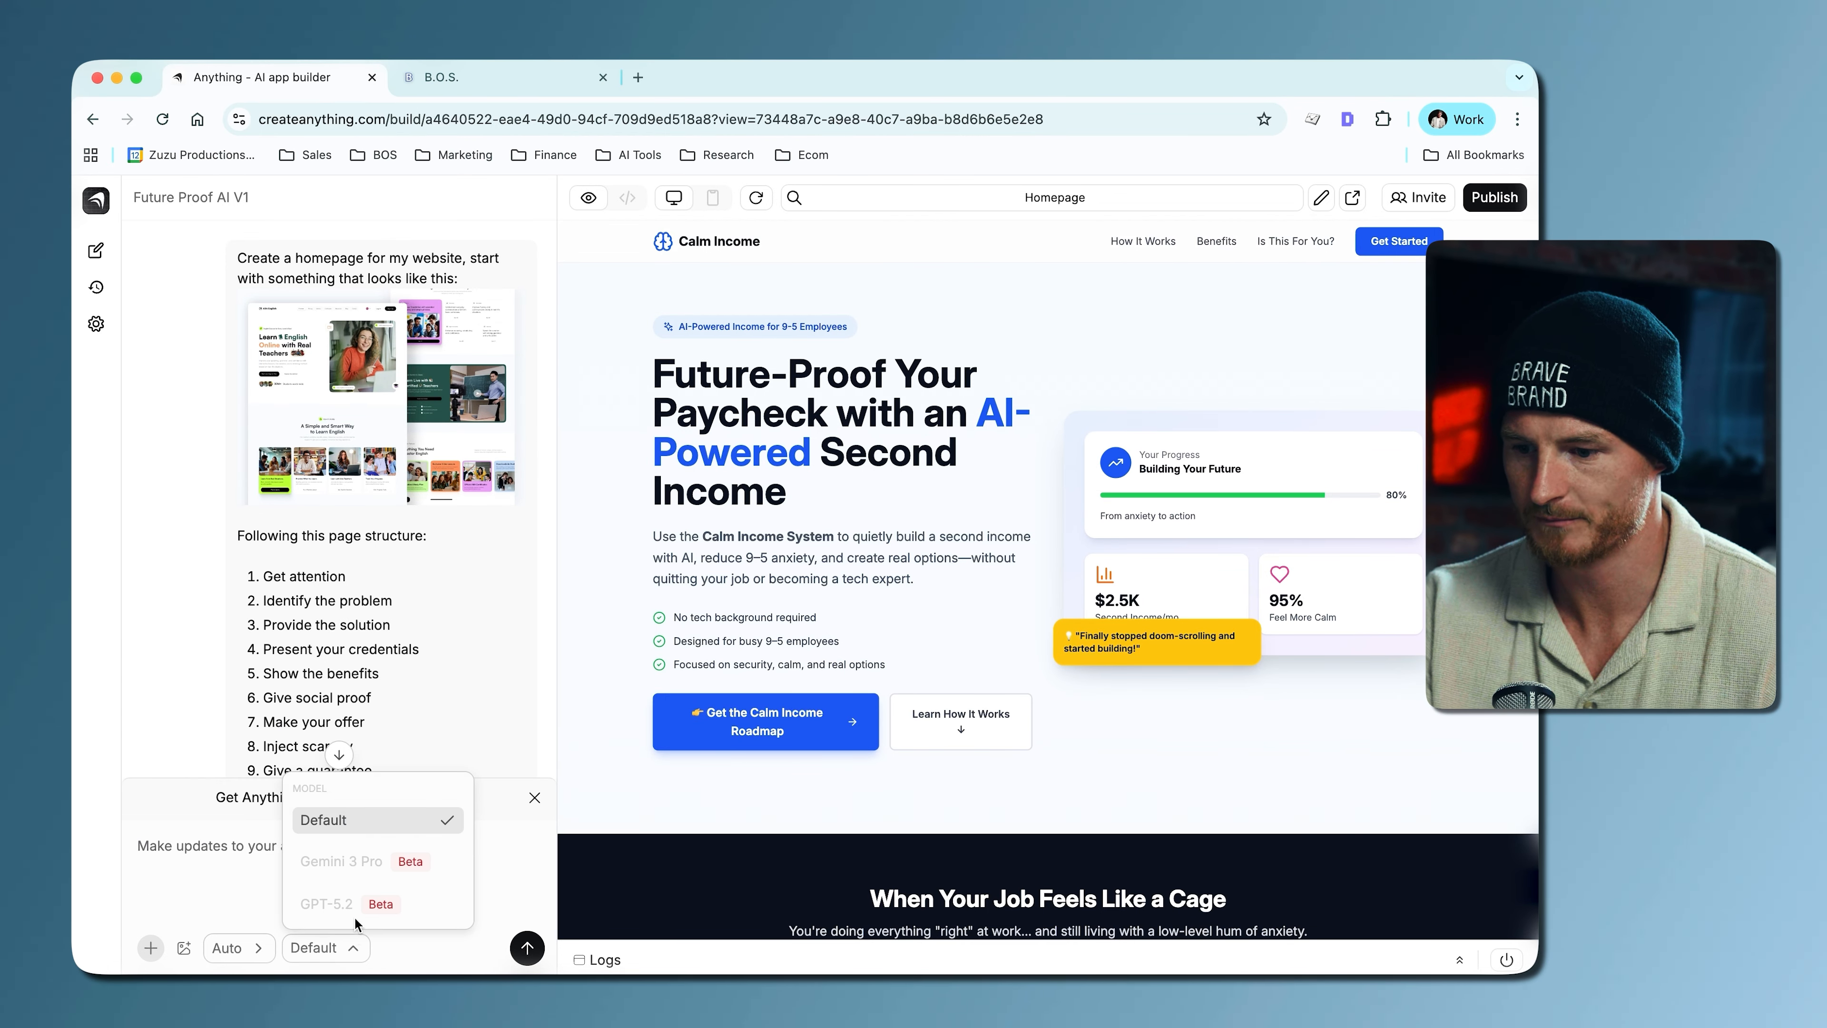
left_click(341, 860)
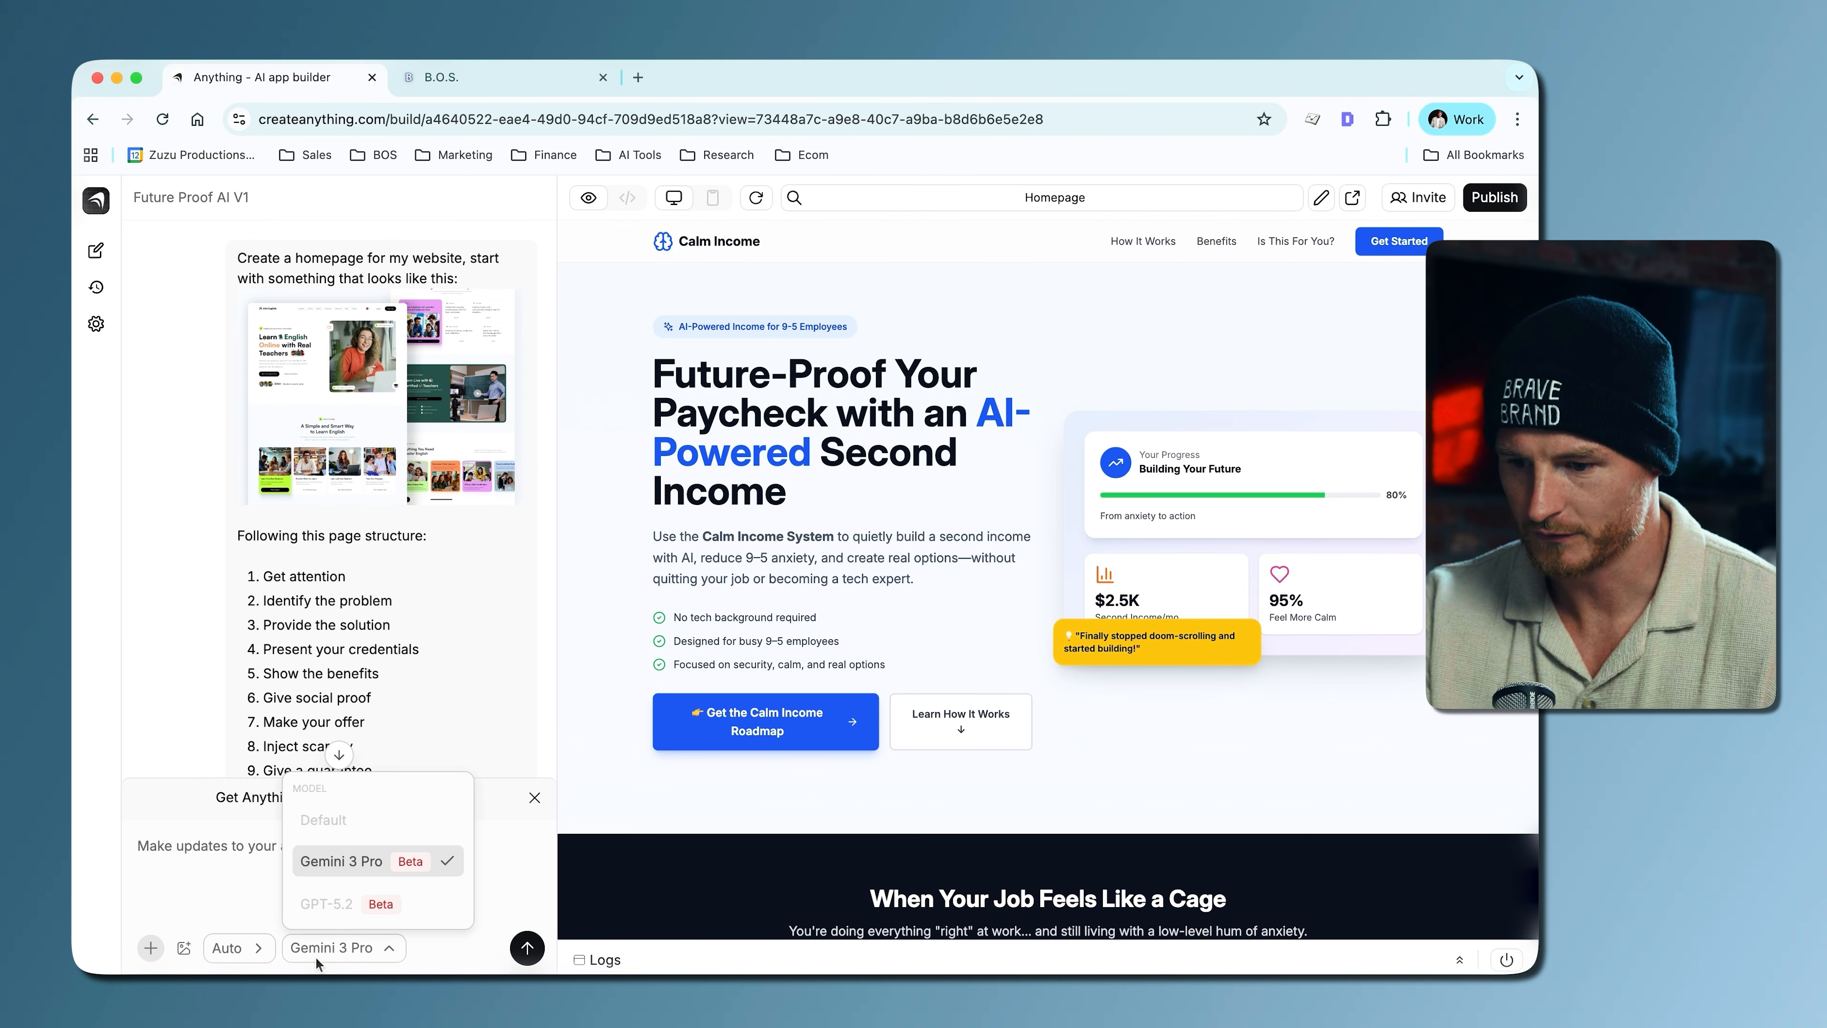
left_click(356, 948)
- Review the generated homepage and the original prompt's reference images, ten-point page structure and section copy
scroll(776, 619, "down", 10)
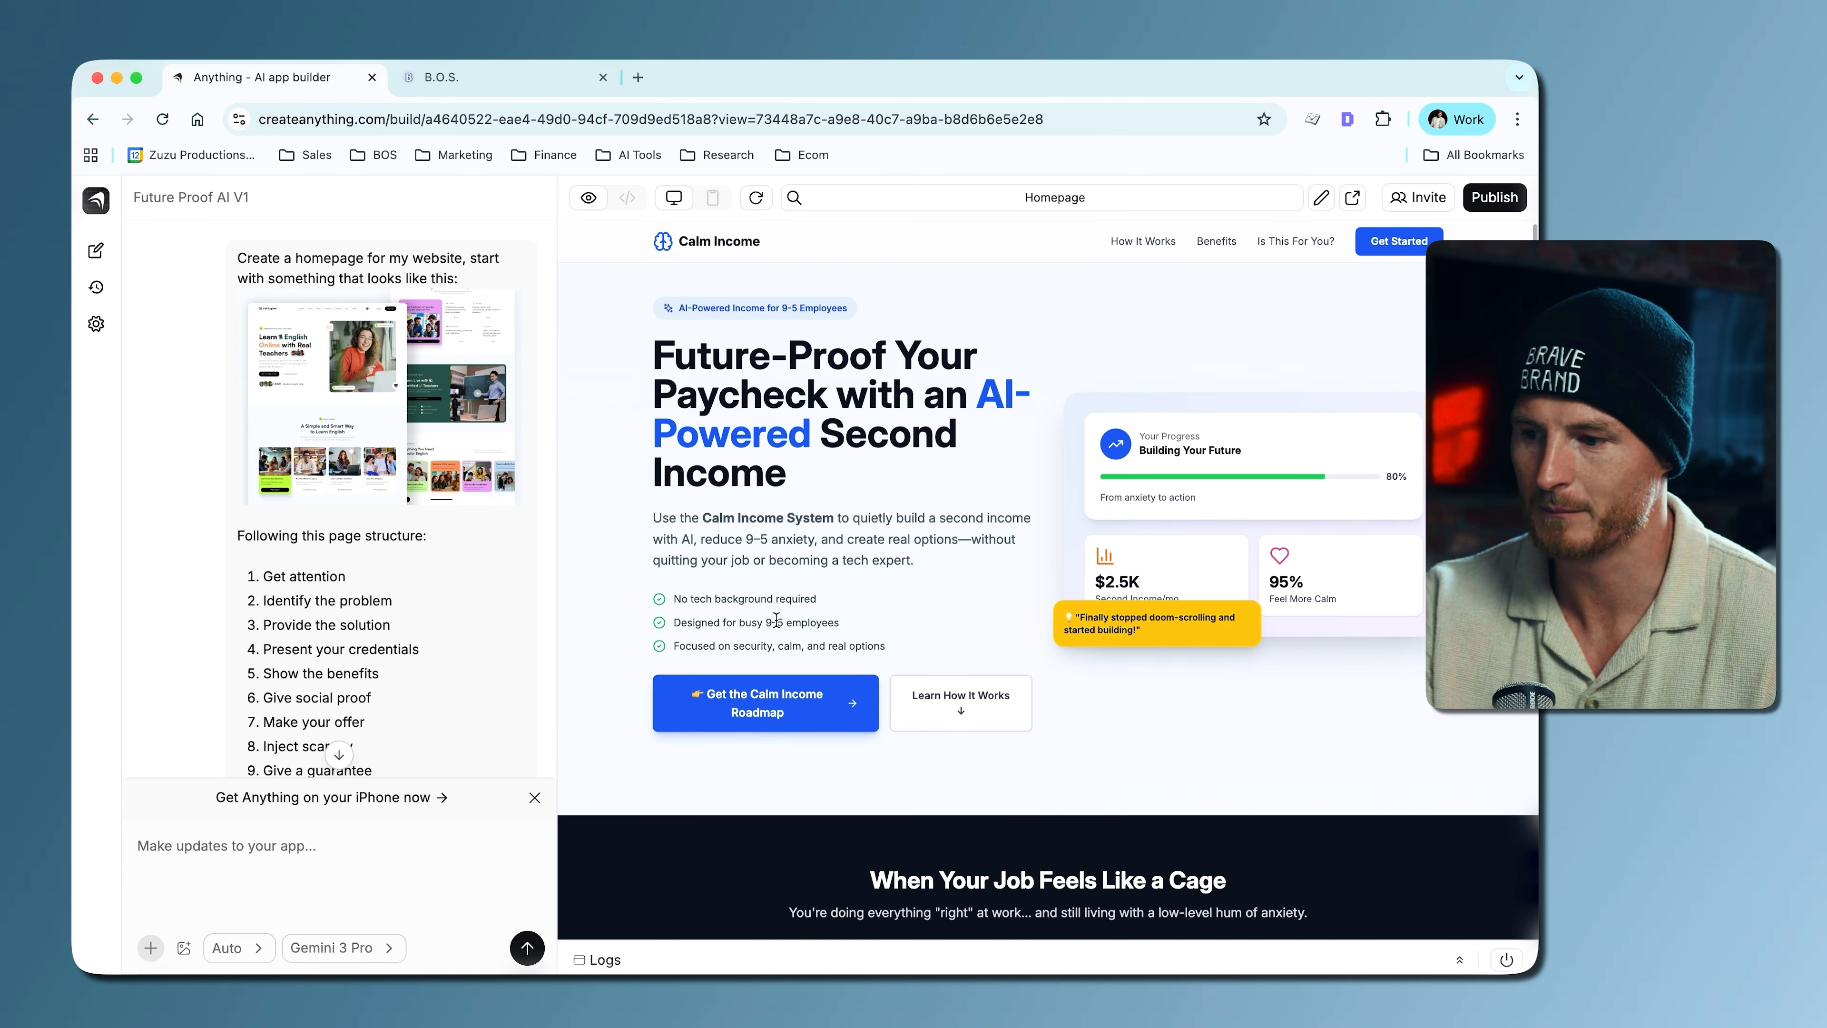
scroll(776, 619, "down", 7)
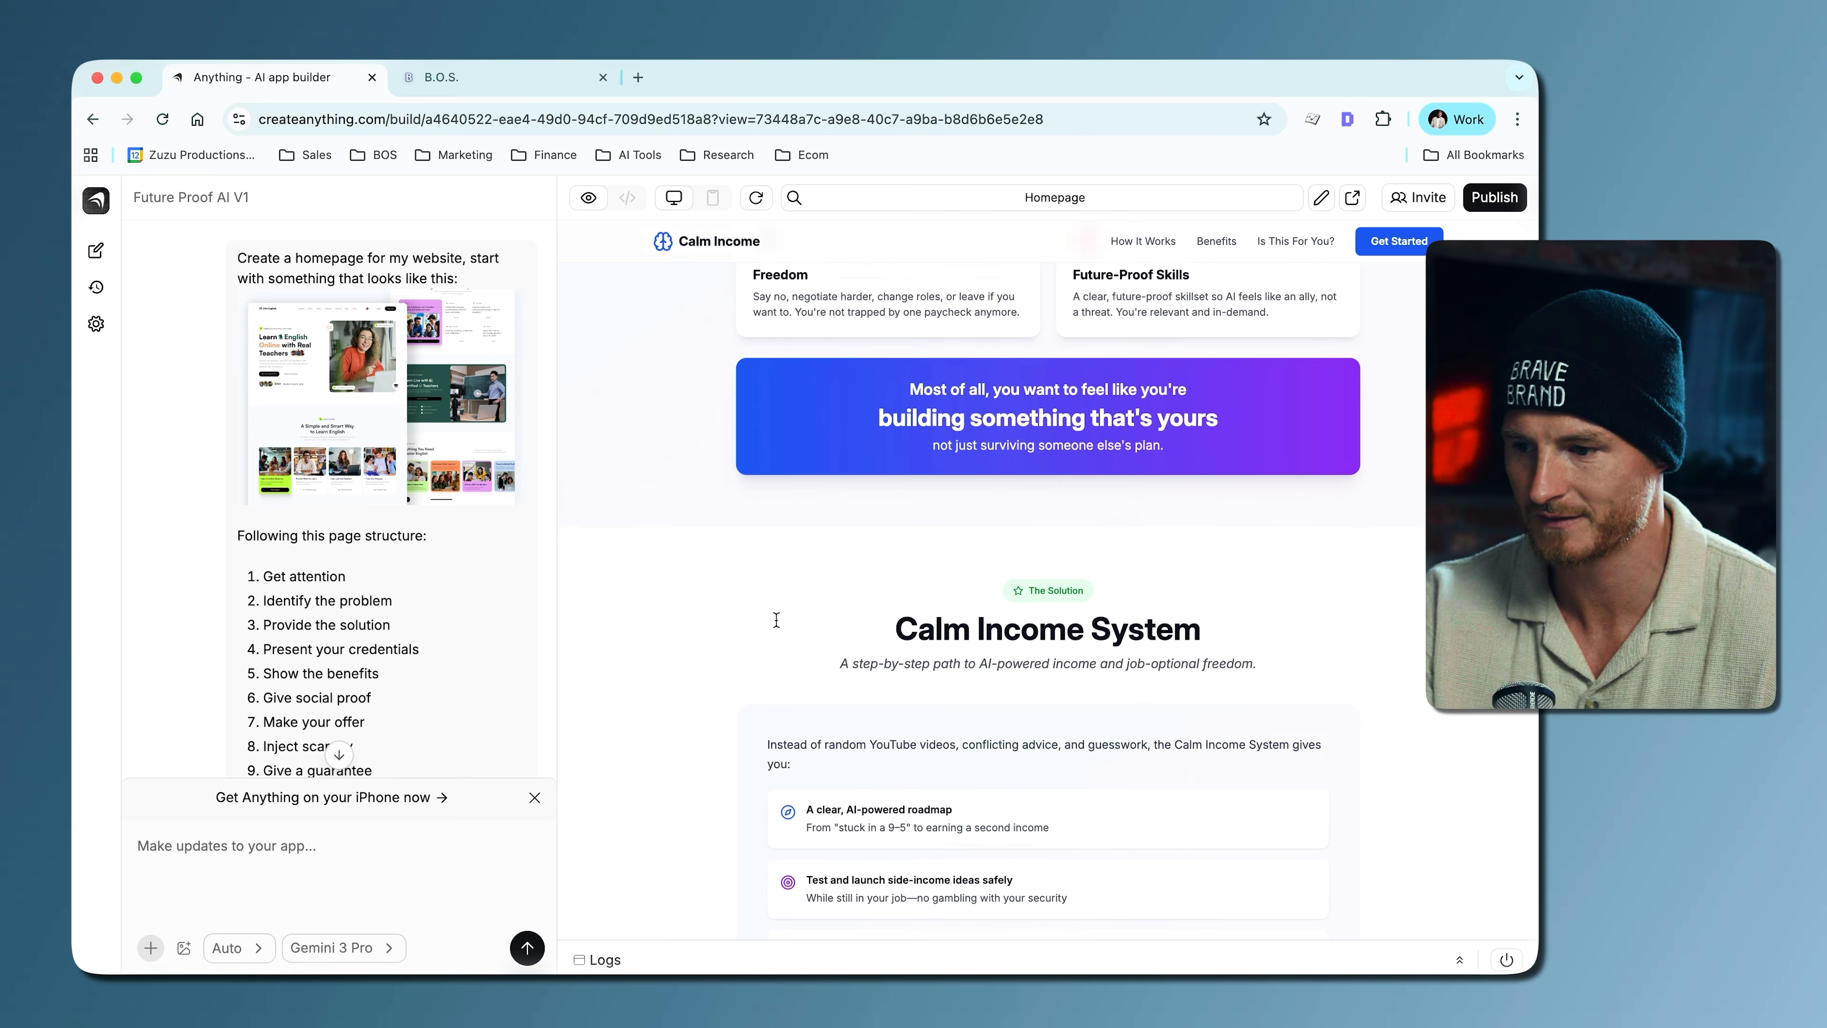
scroll(776, 619, "up", 20)
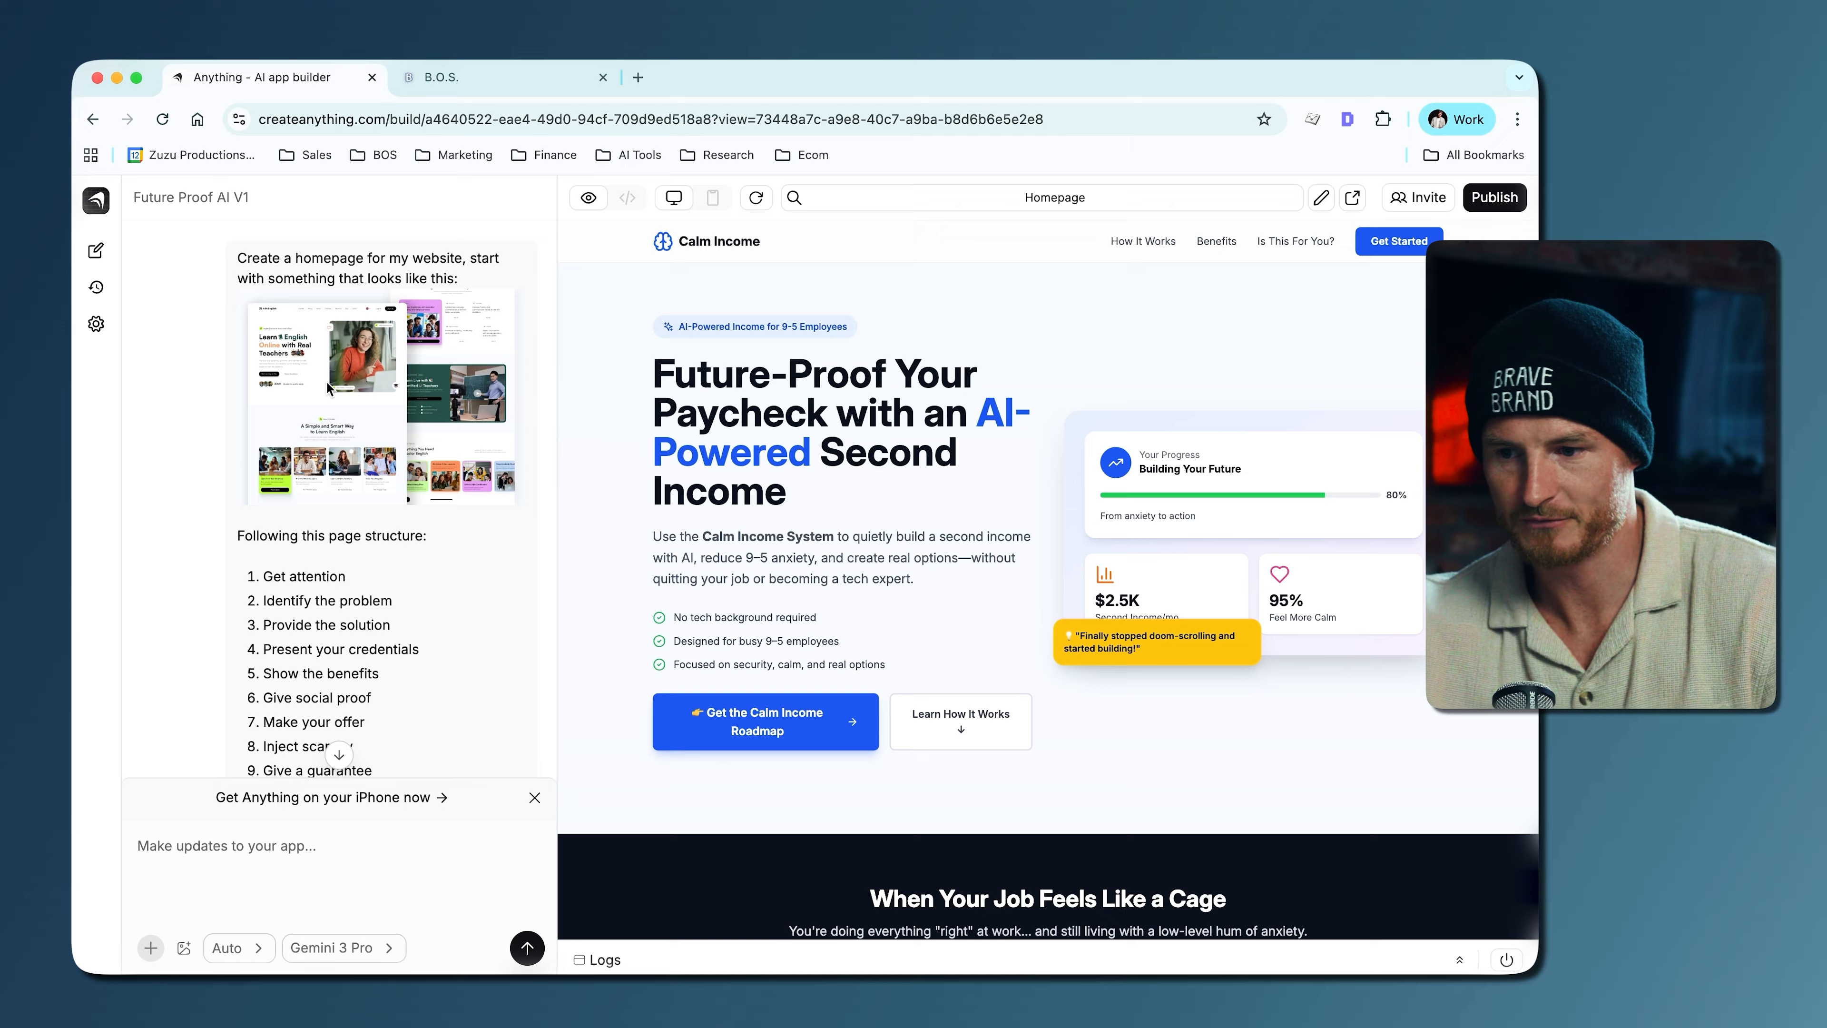
left_click_drag(236, 257, 471, 276)
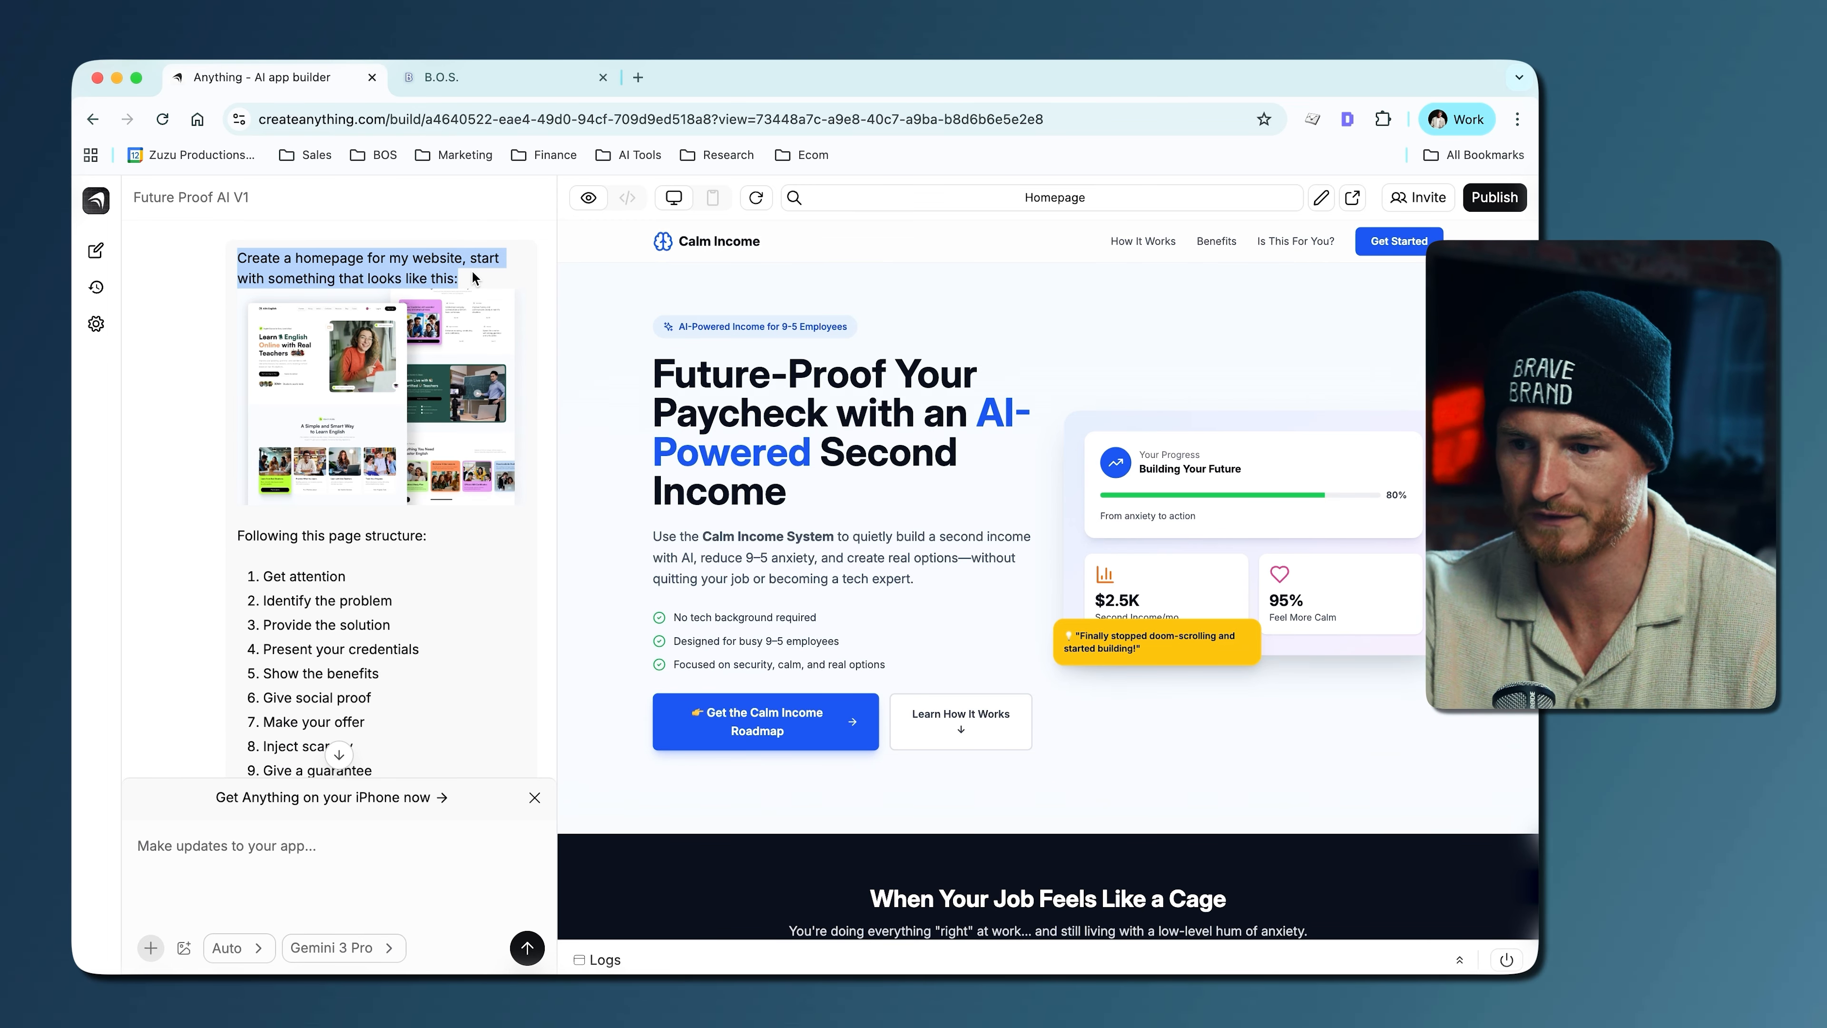
left_click(362, 424)
scroll(351, 414, "down", 5)
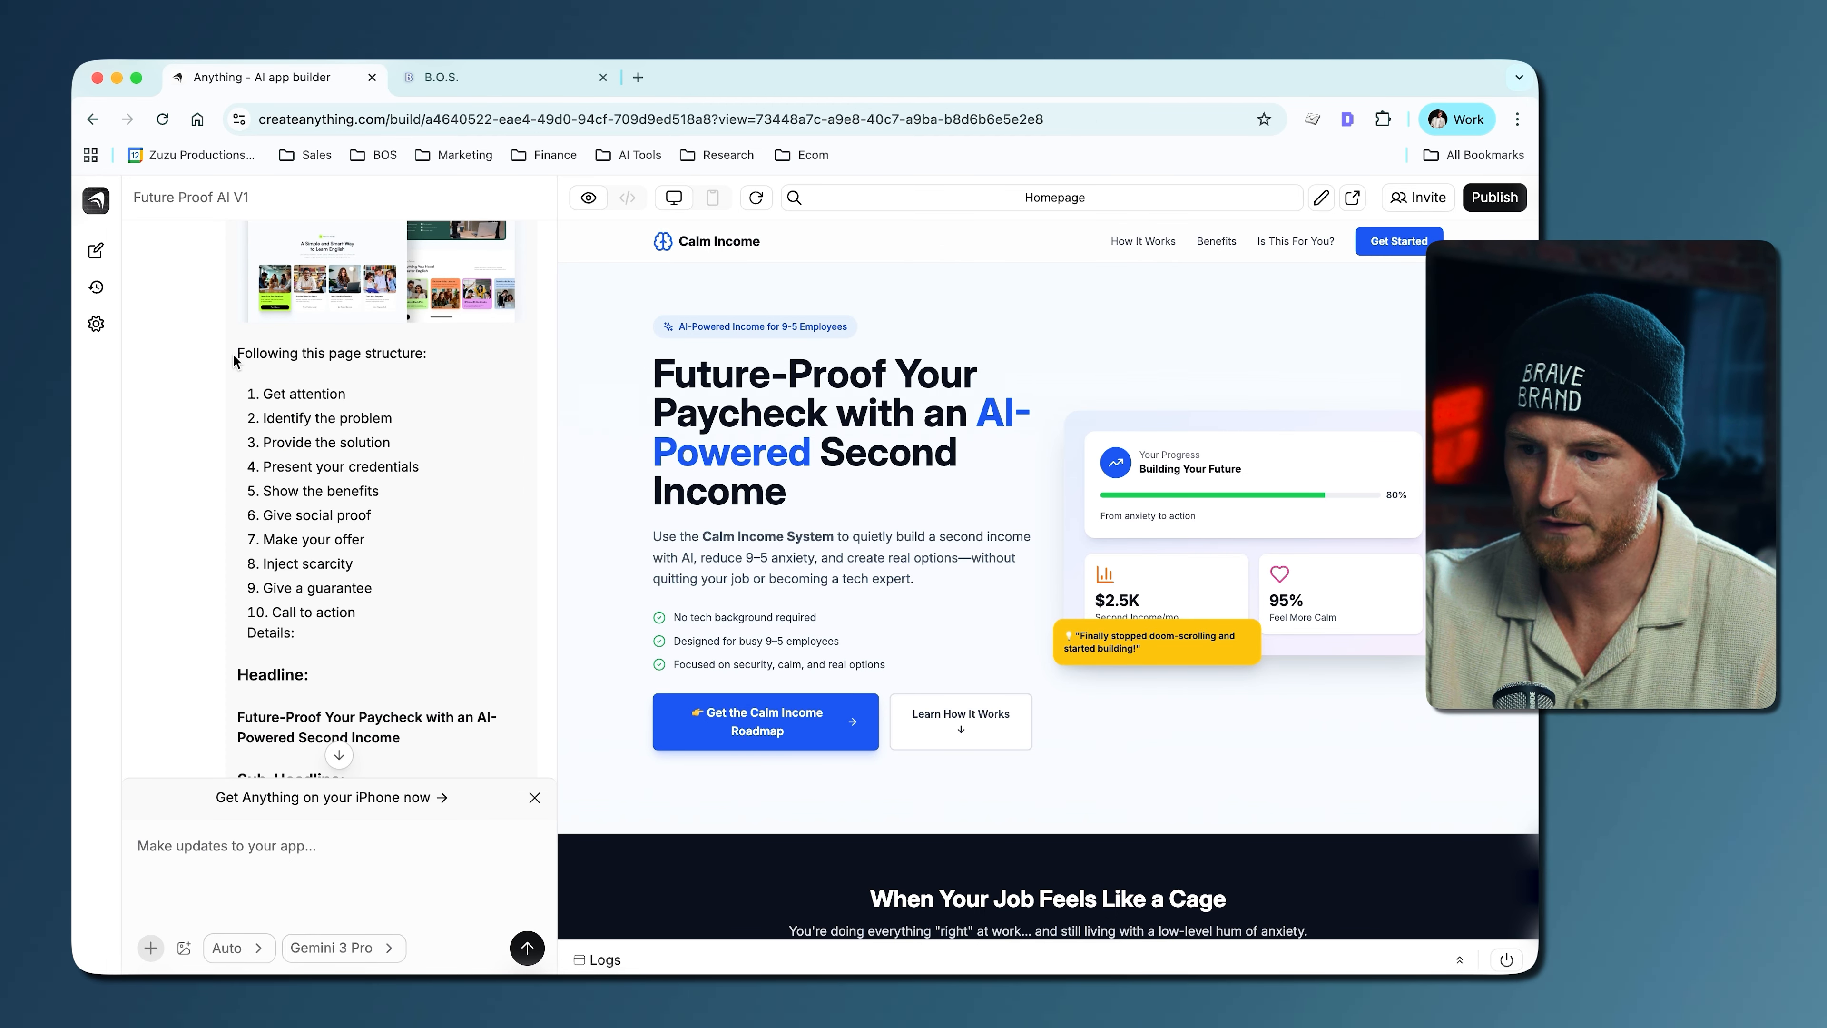
left_click_drag(235, 360, 382, 622)
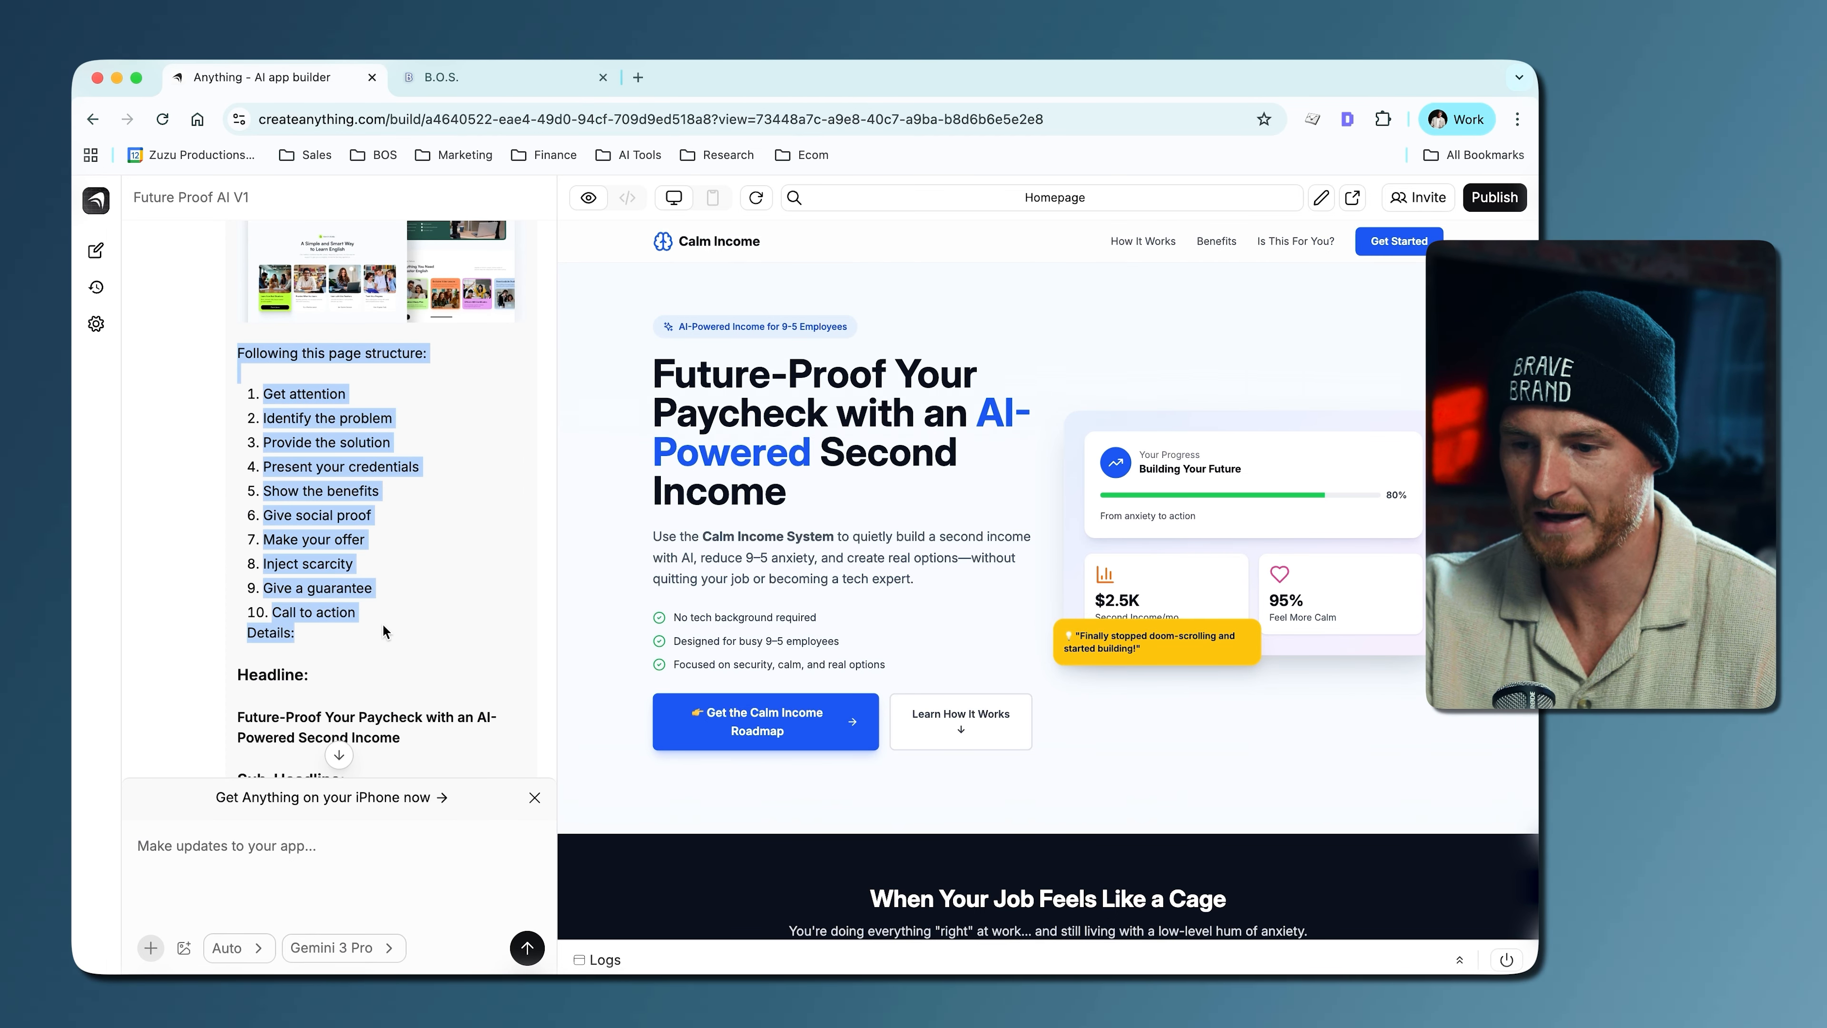
left_click(340, 636)
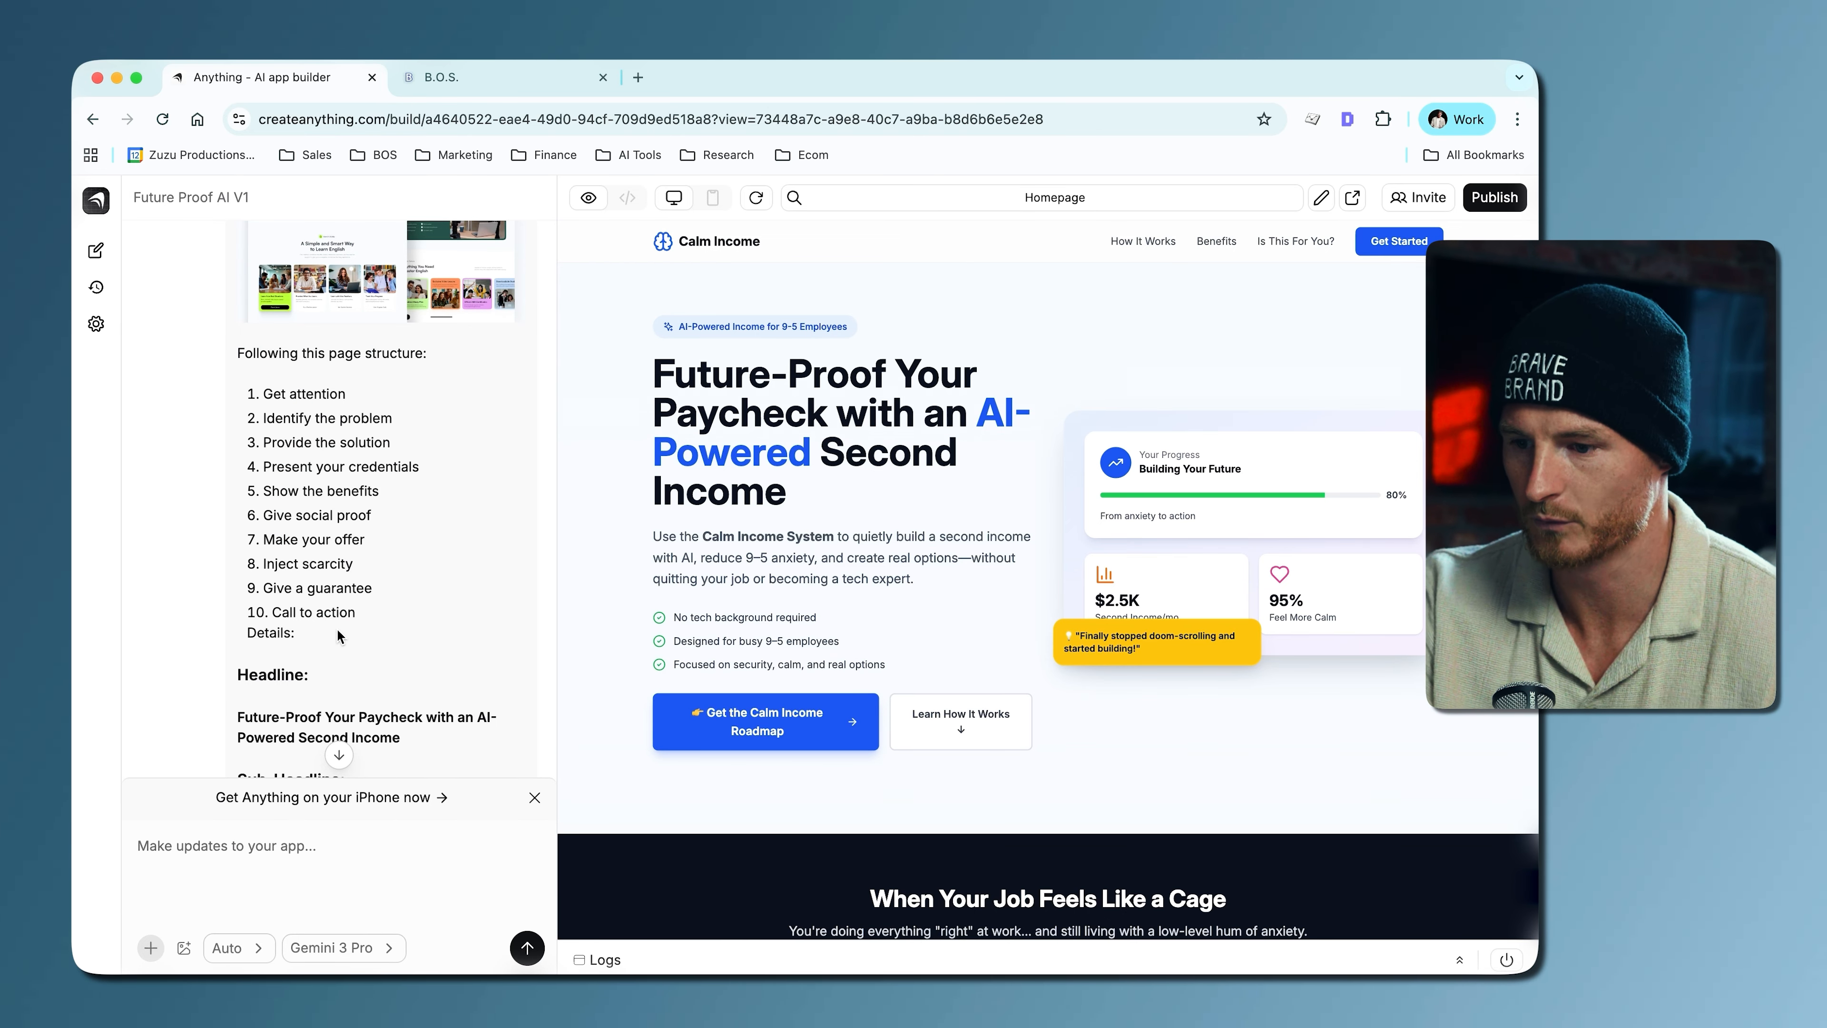
scroll(423, 602, "down", 5)
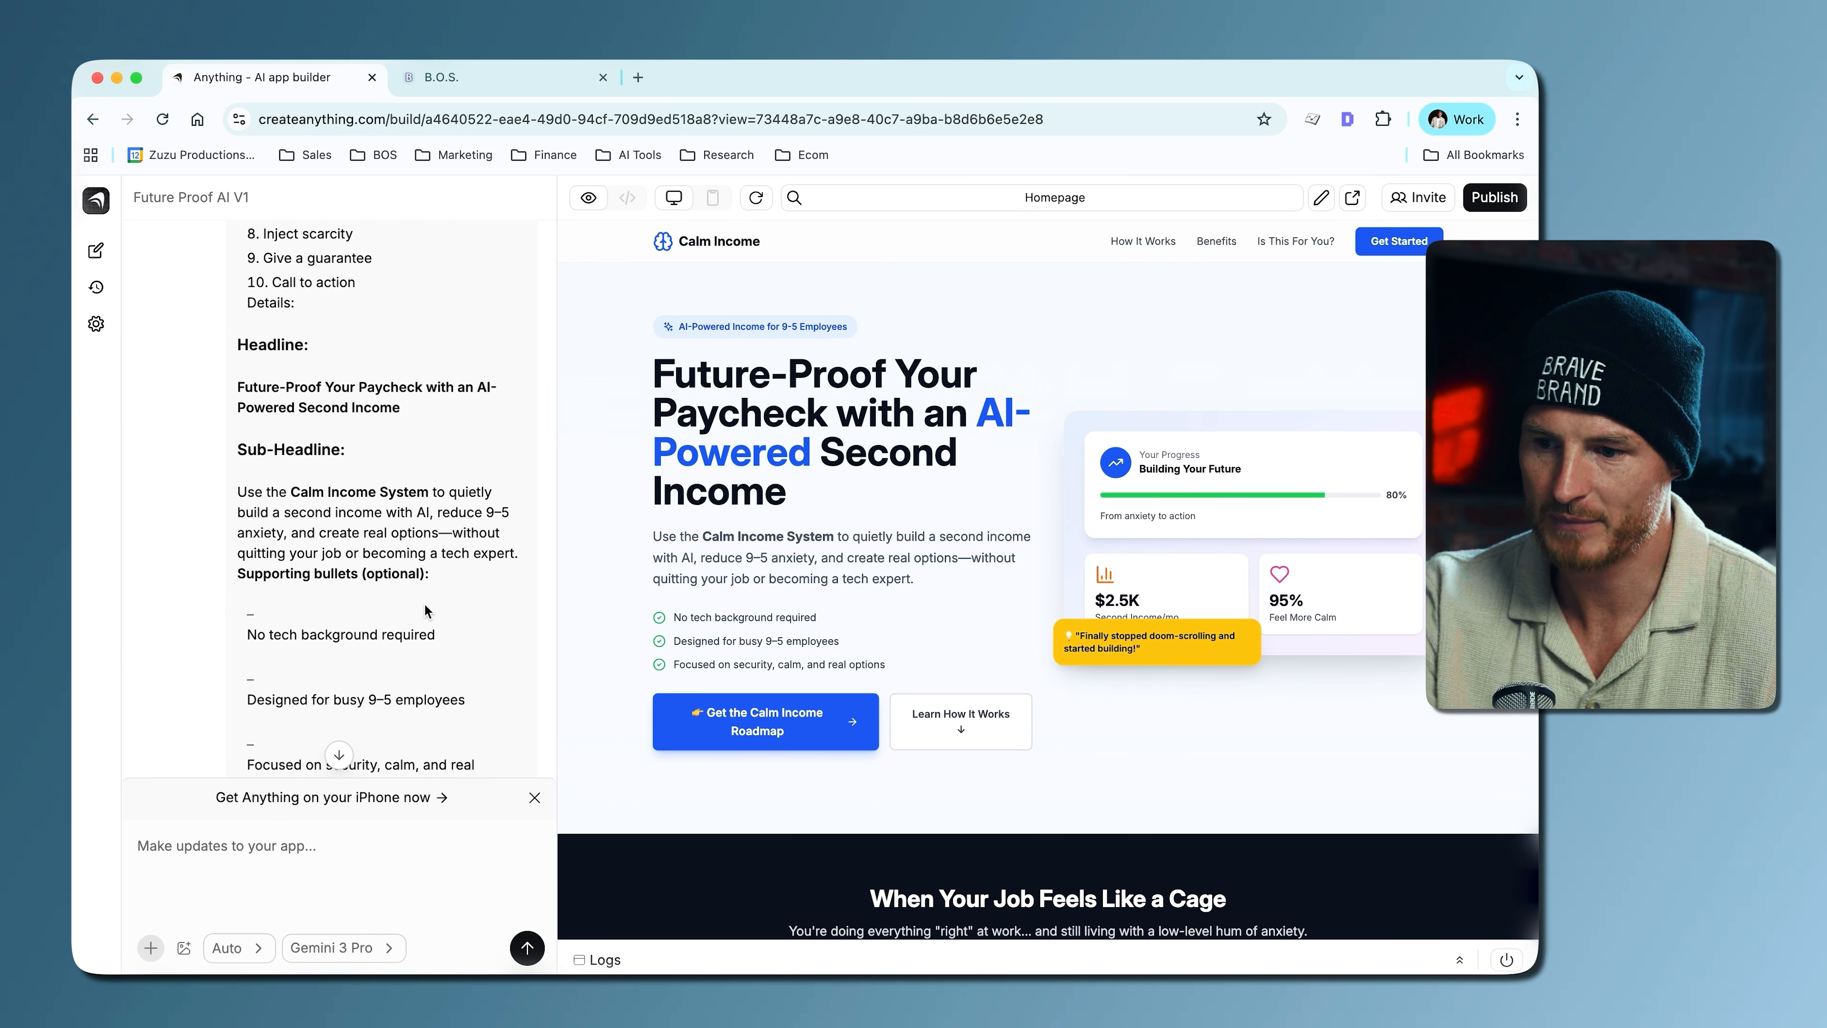
left_click_drag(237, 346, 390, 780)
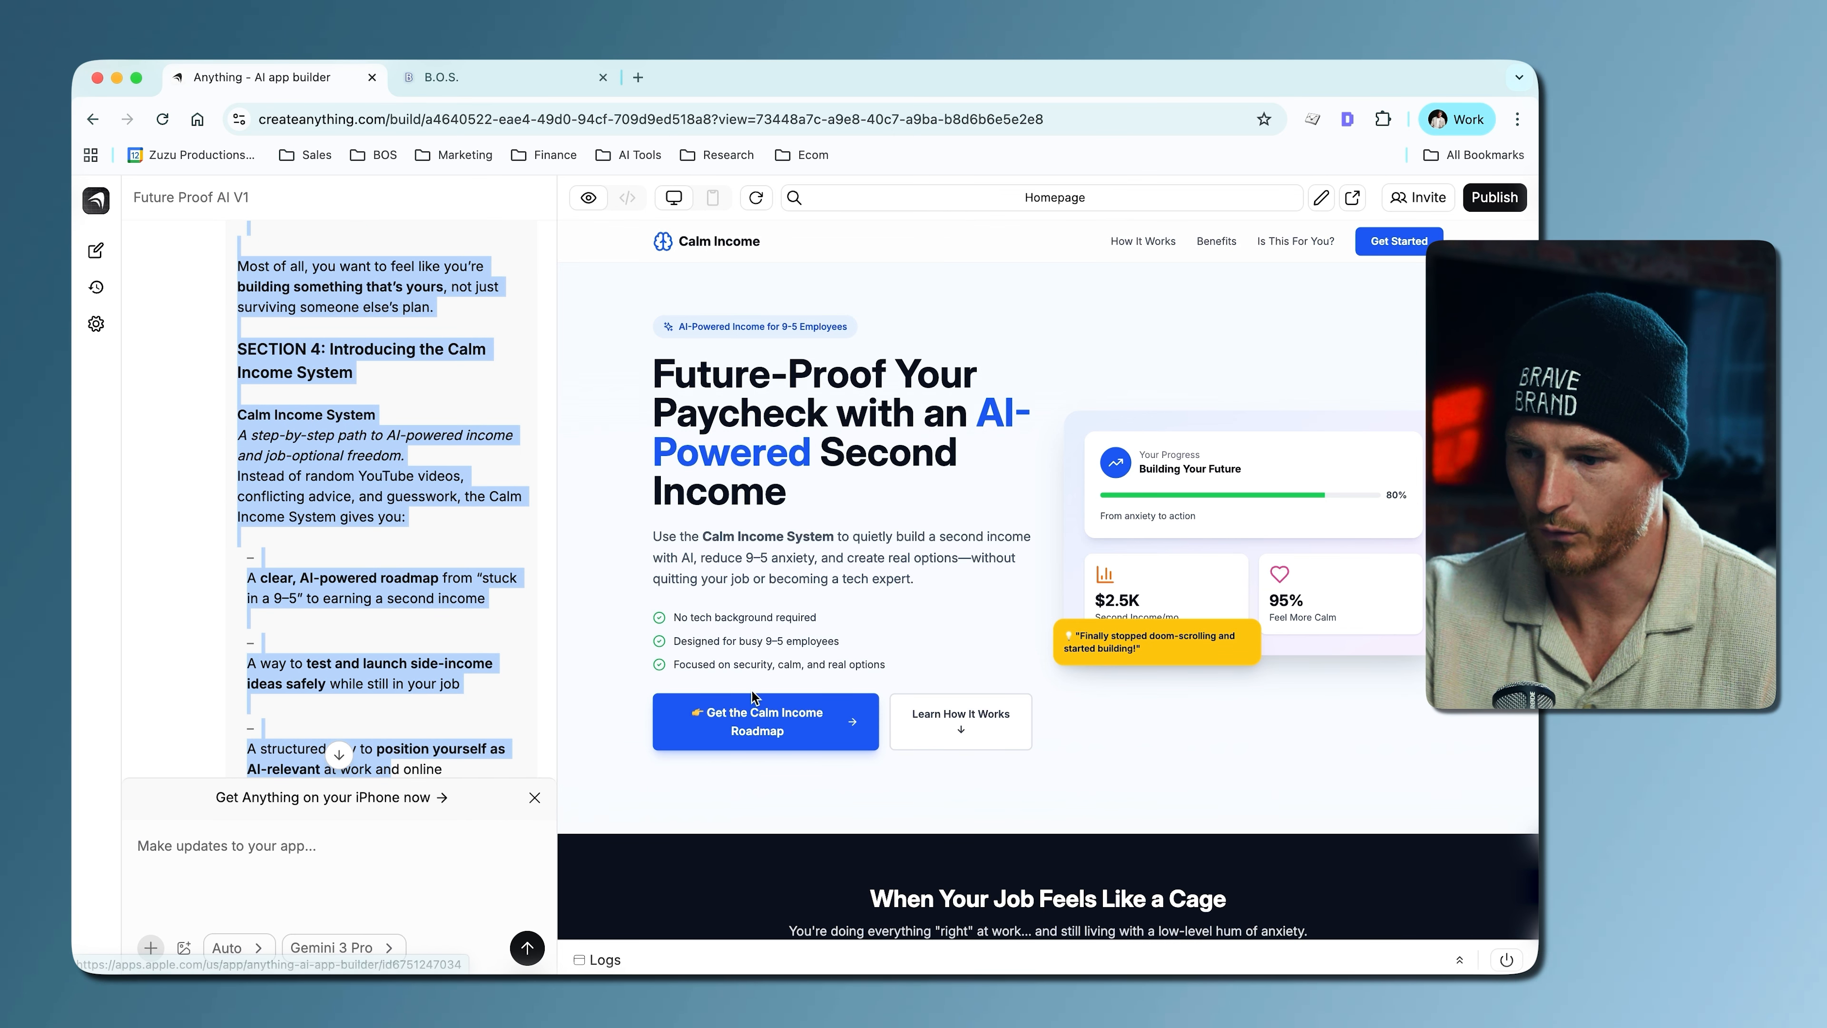
- Compare the homepage's headline, sub-headline and sections with the original prompt, down to the Common Questions section
left_click(736, 611)
left_click_drag(918, 584, 664, 535)
left_click_drag(843, 455, 660, 361)
scroll(386, 425, "up", 15)
scroll(387, 424, "up", 10)
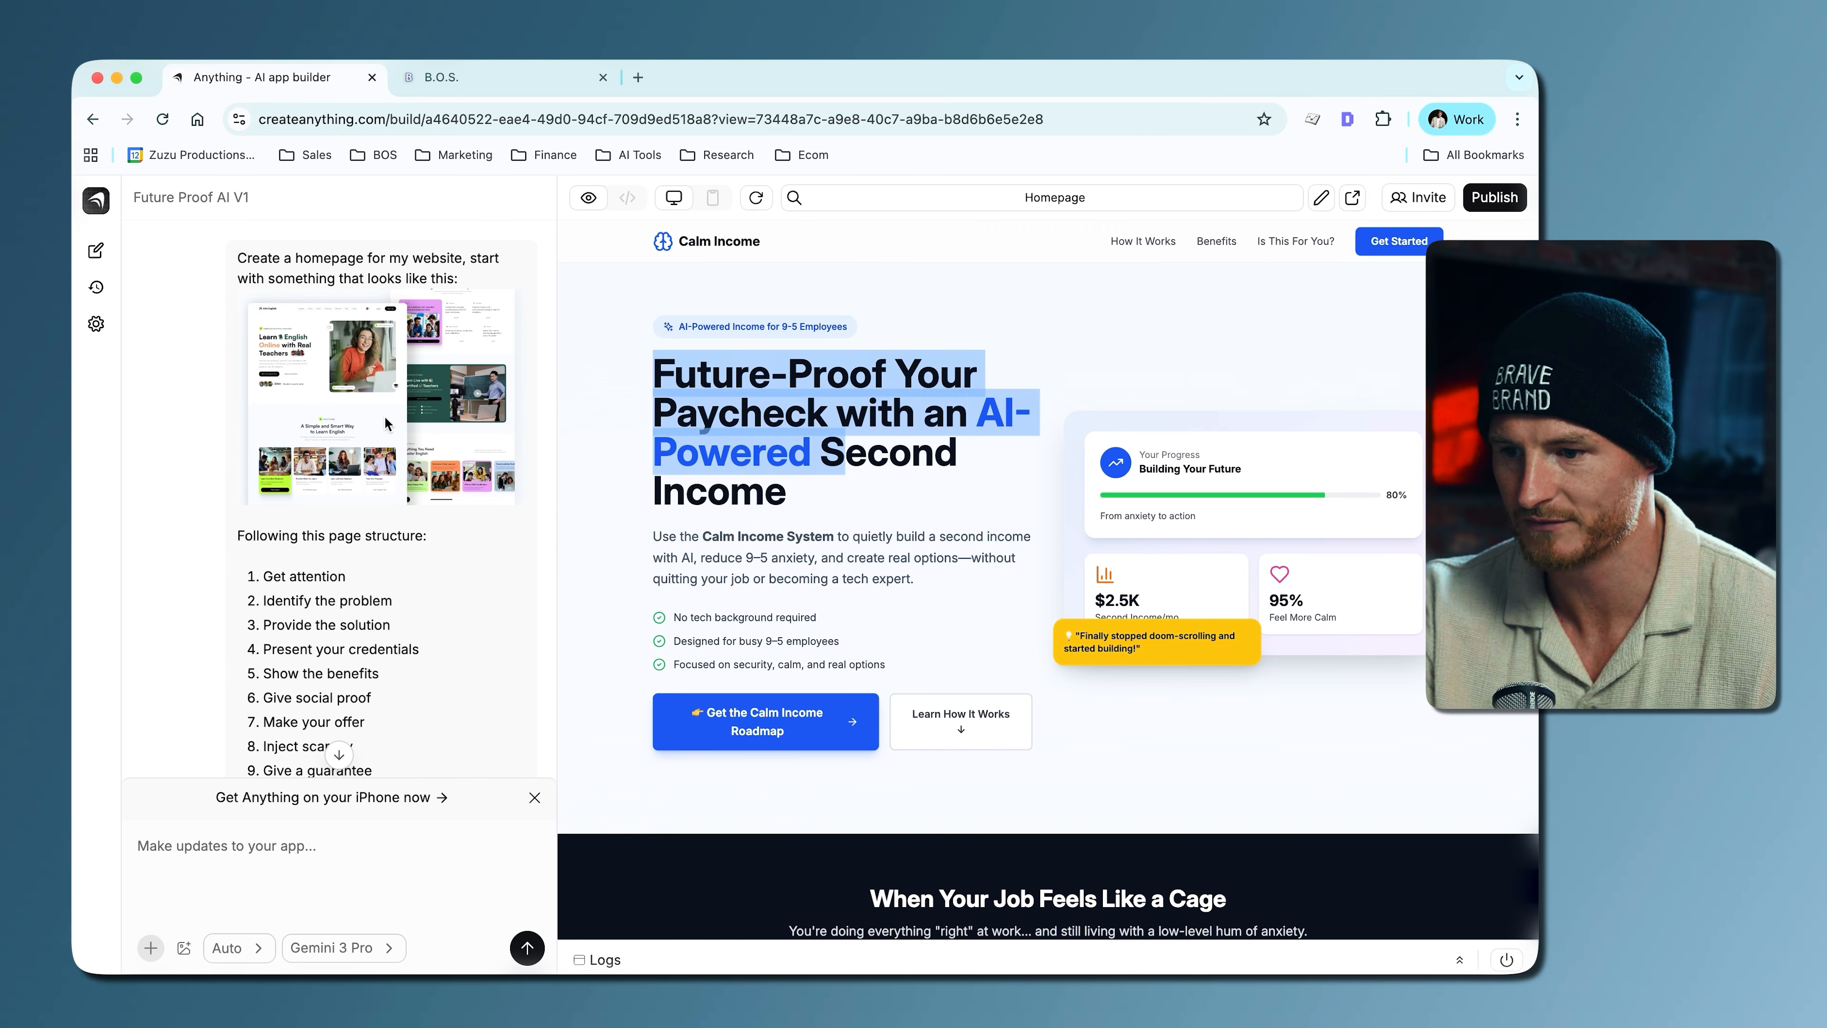
left_click(984, 549)
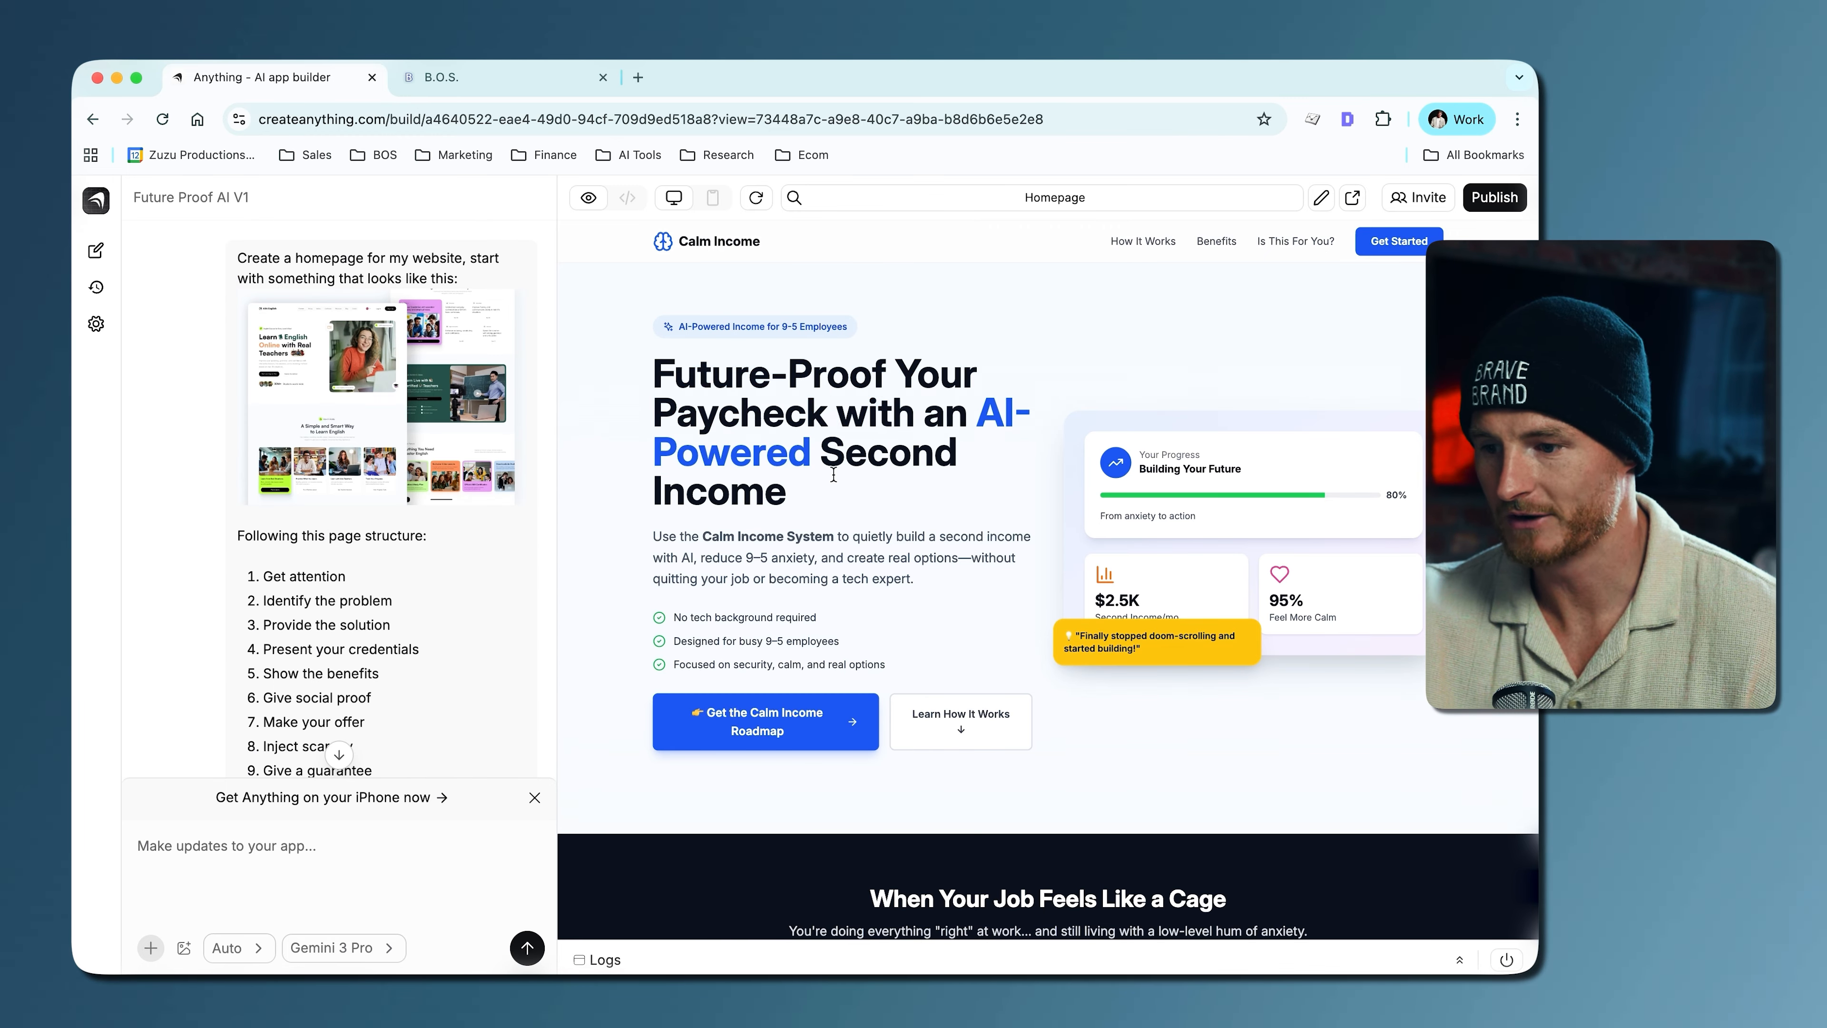
scroll(789, 501, "down", 15)
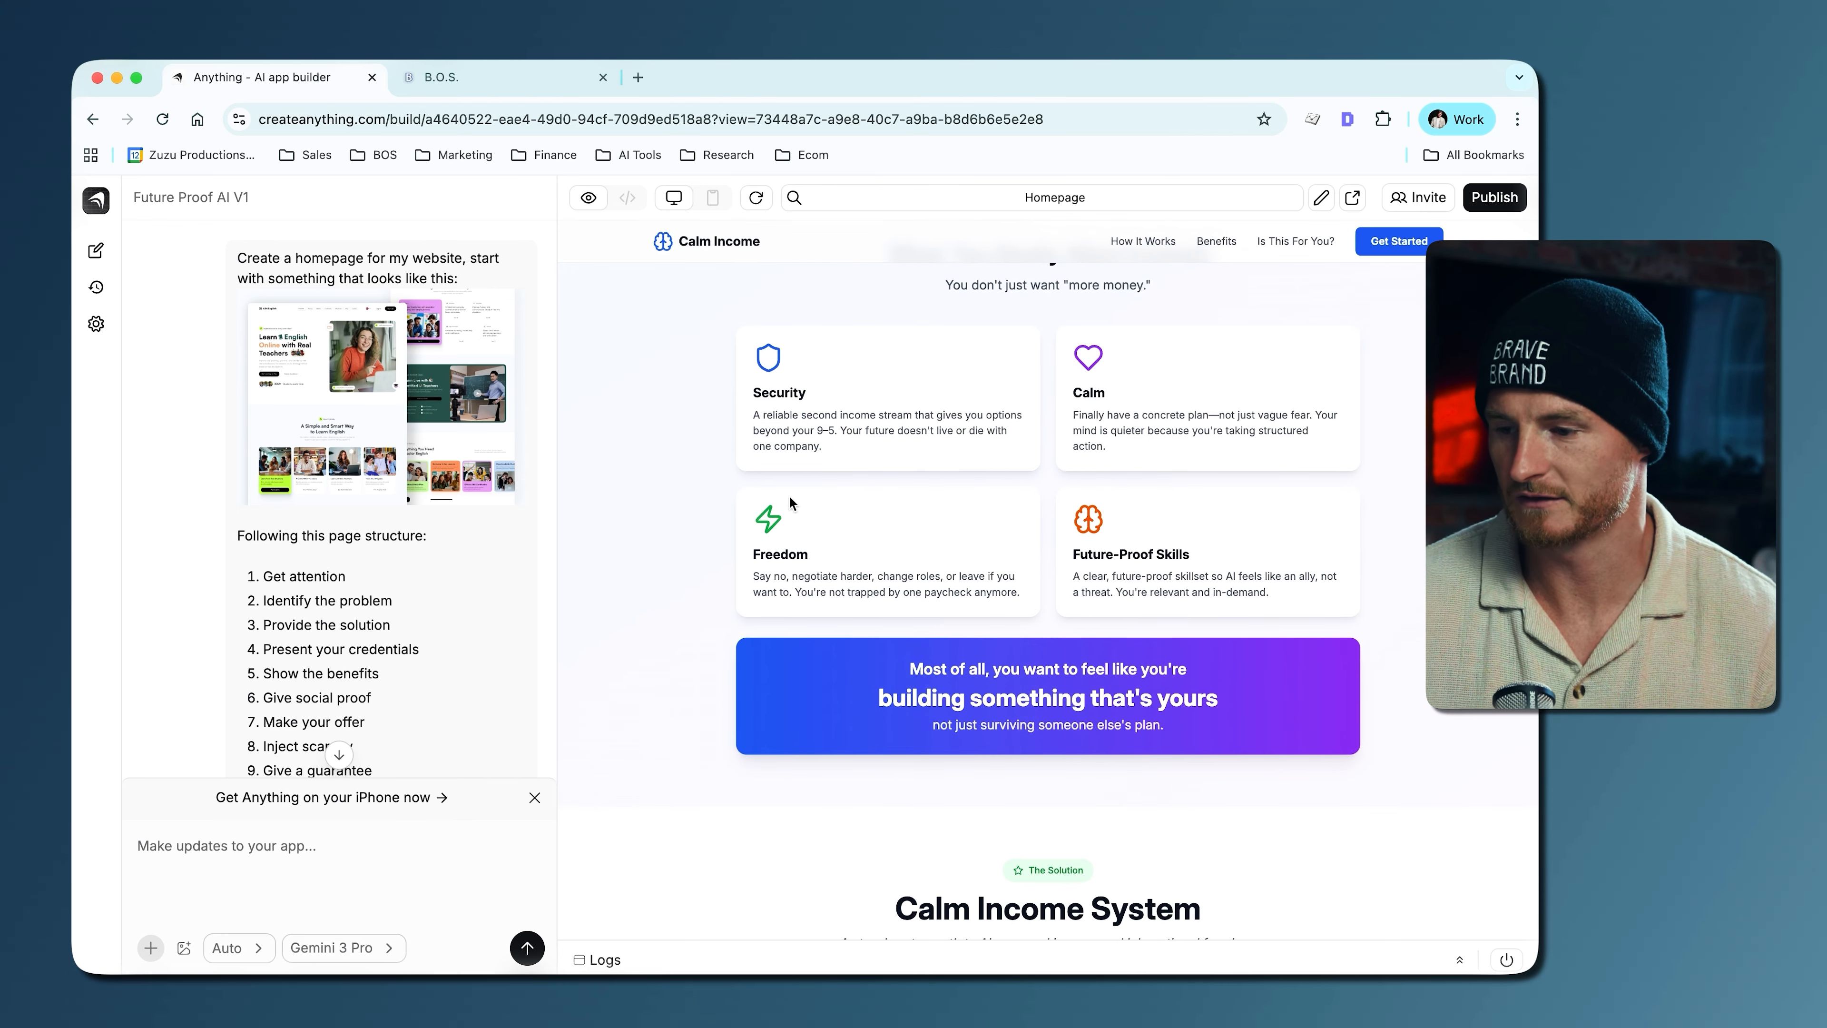
scroll(1341, 431, "up", 15)
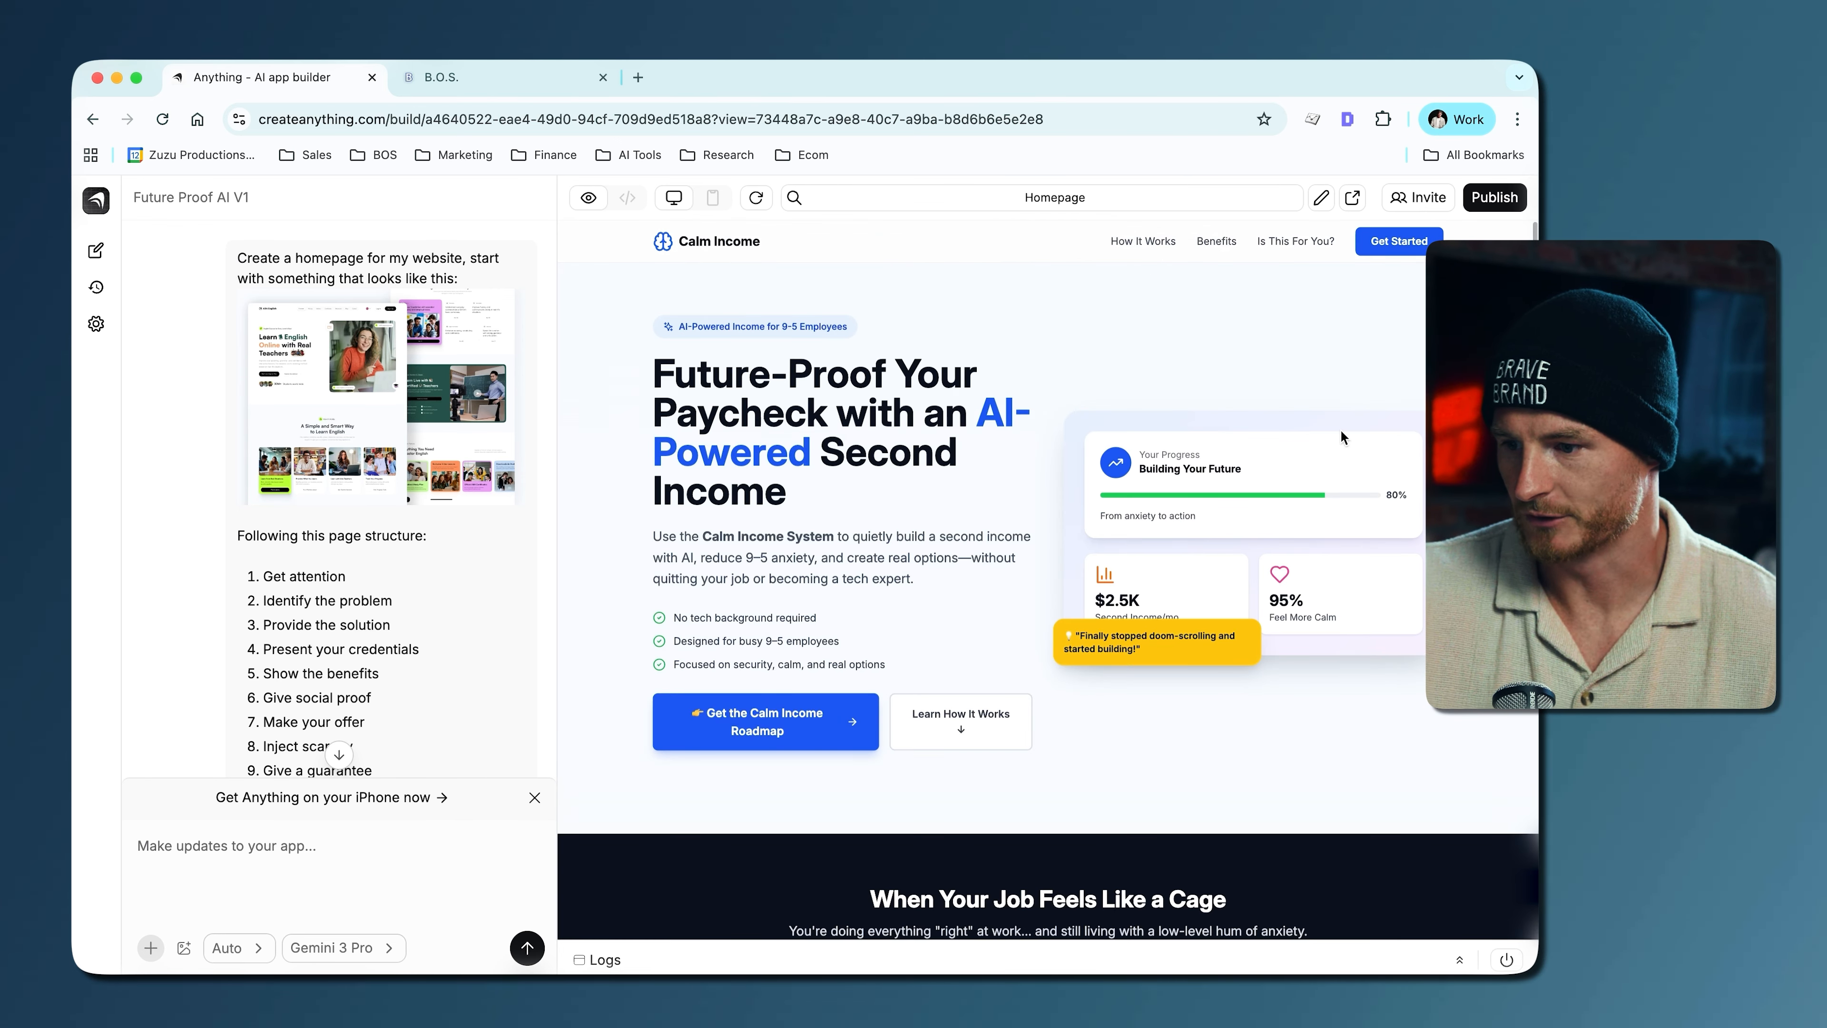
scroll(823, 573, "down", 20)
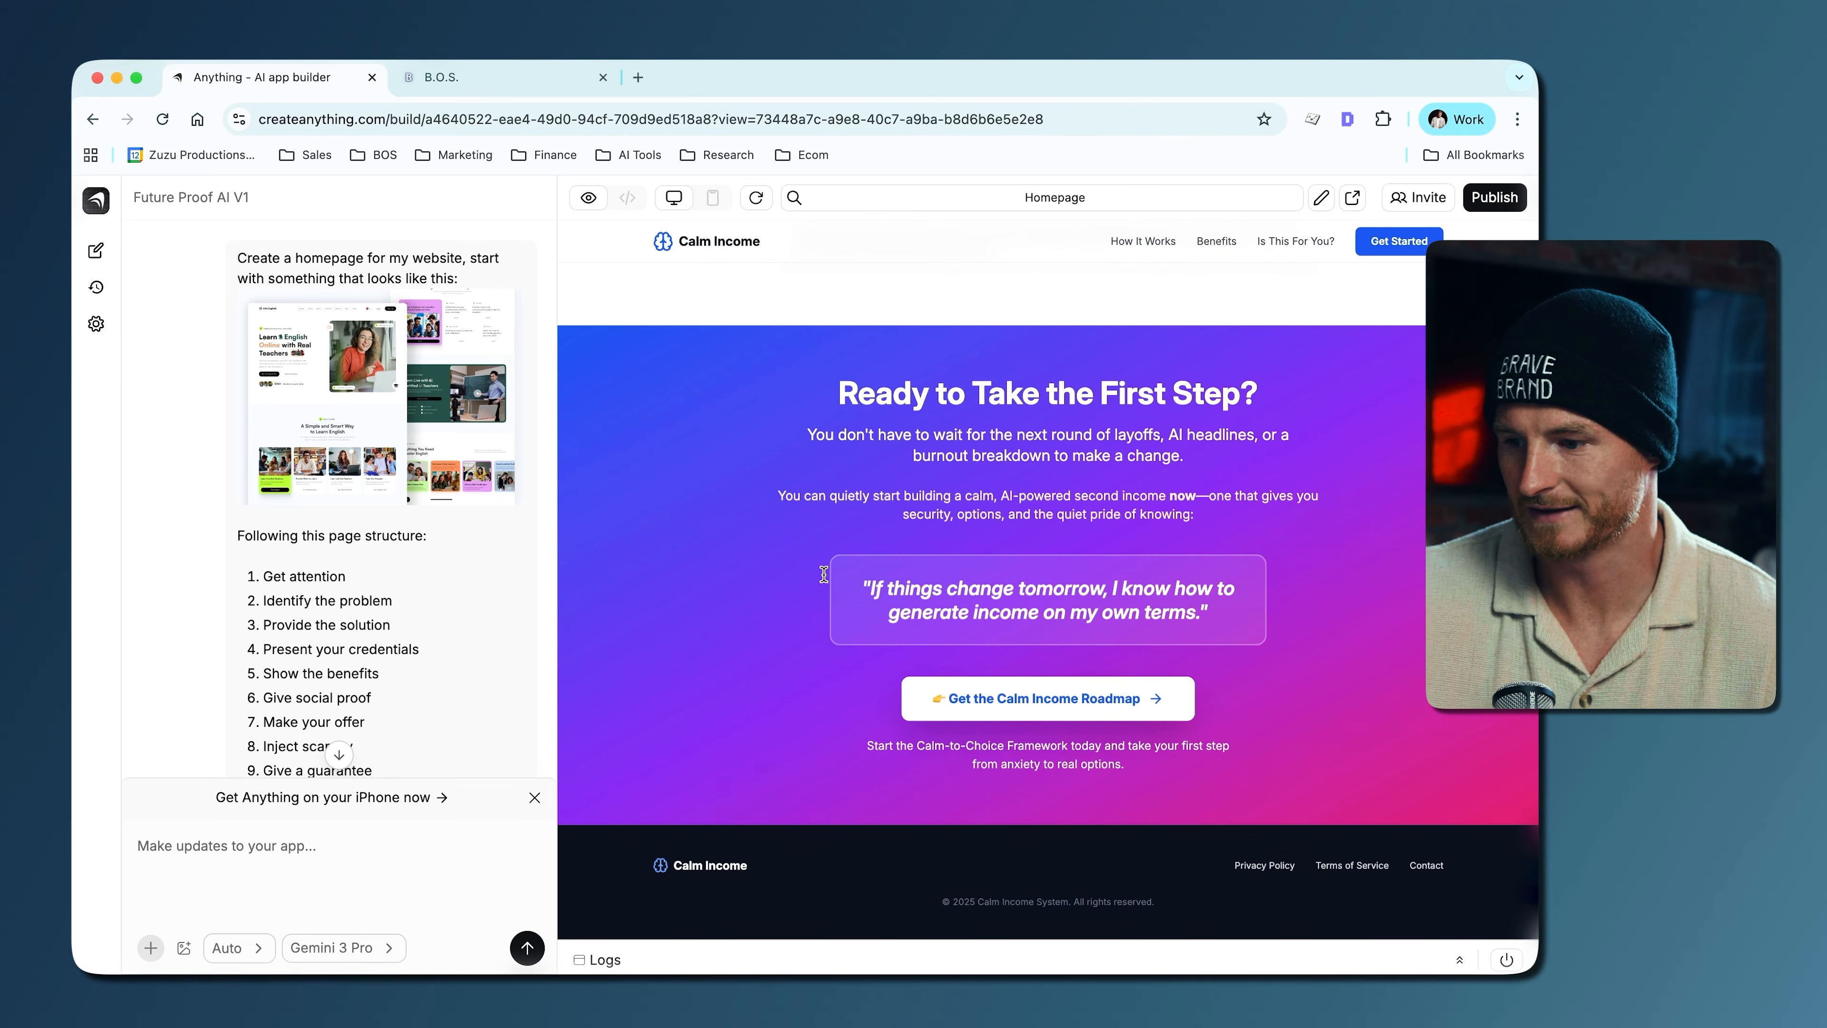
left_click(948, 696)
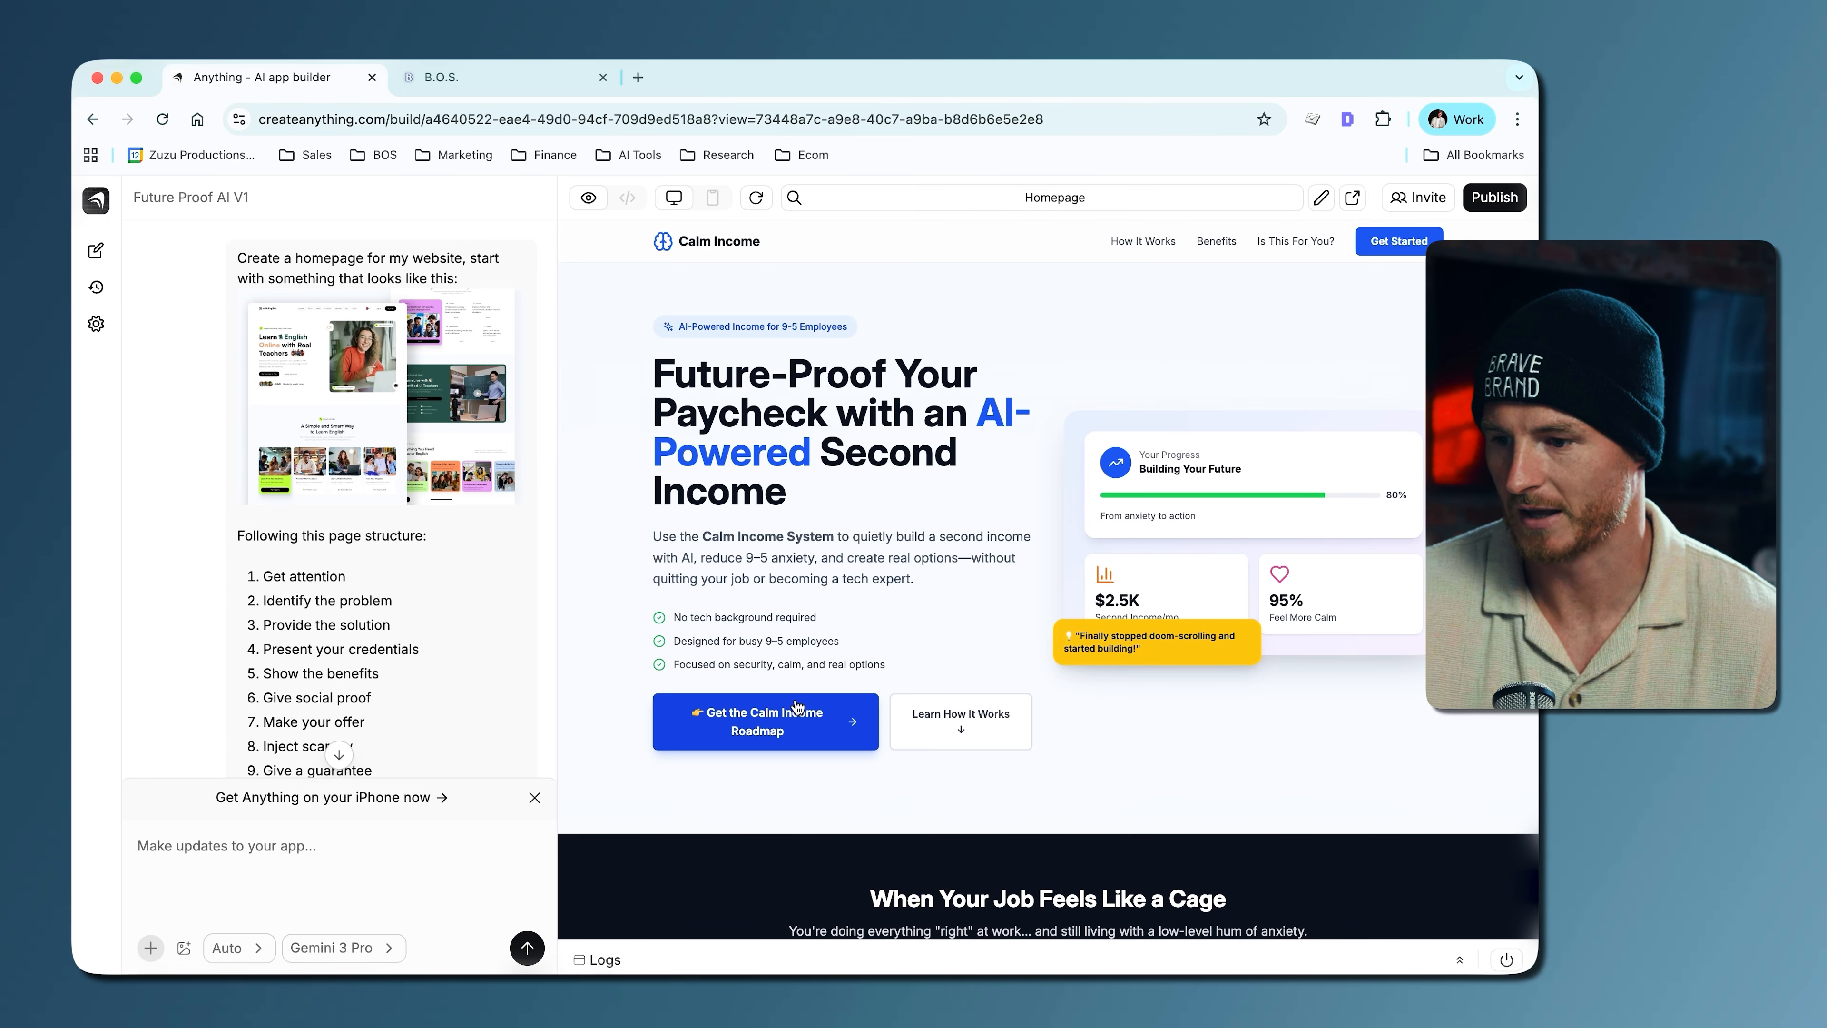
- Switch to GoHighLevel and copy the embed code of the BraveBrand Strategy Session calendar from the calendar settings
left_click(451, 80)
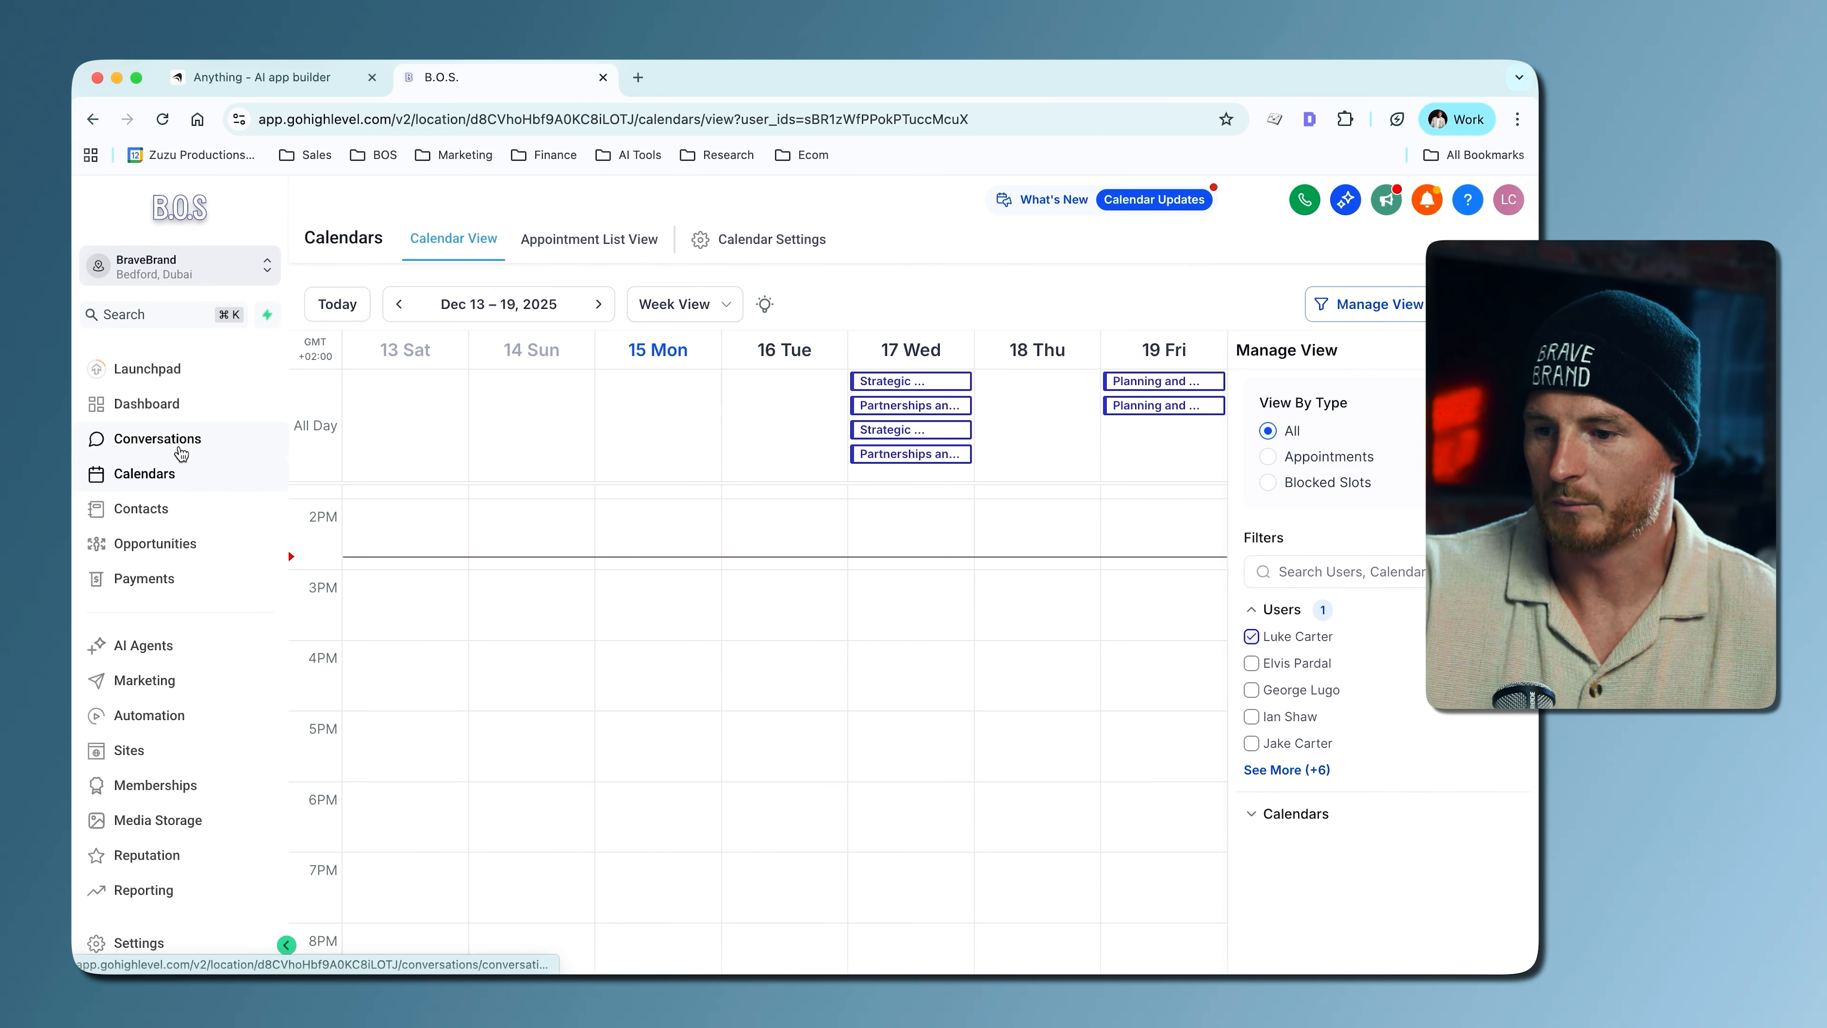
left_click(154, 477)
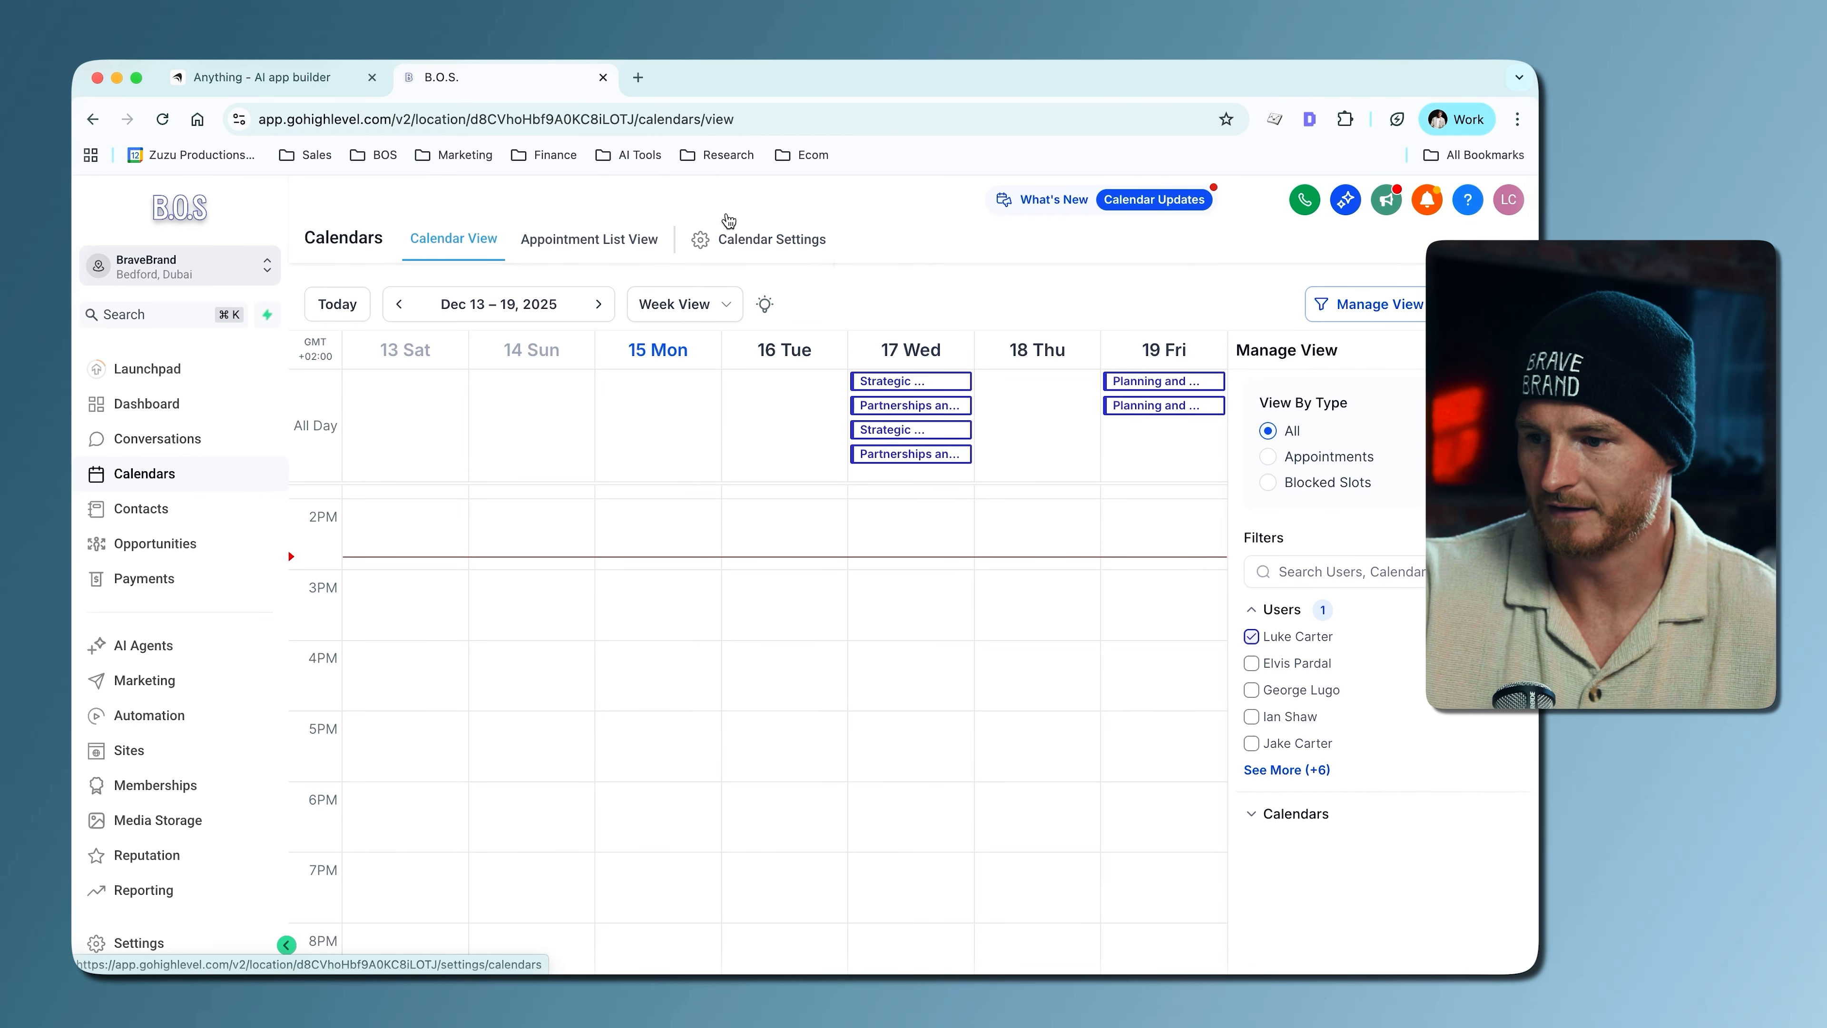
left_click(760, 237)
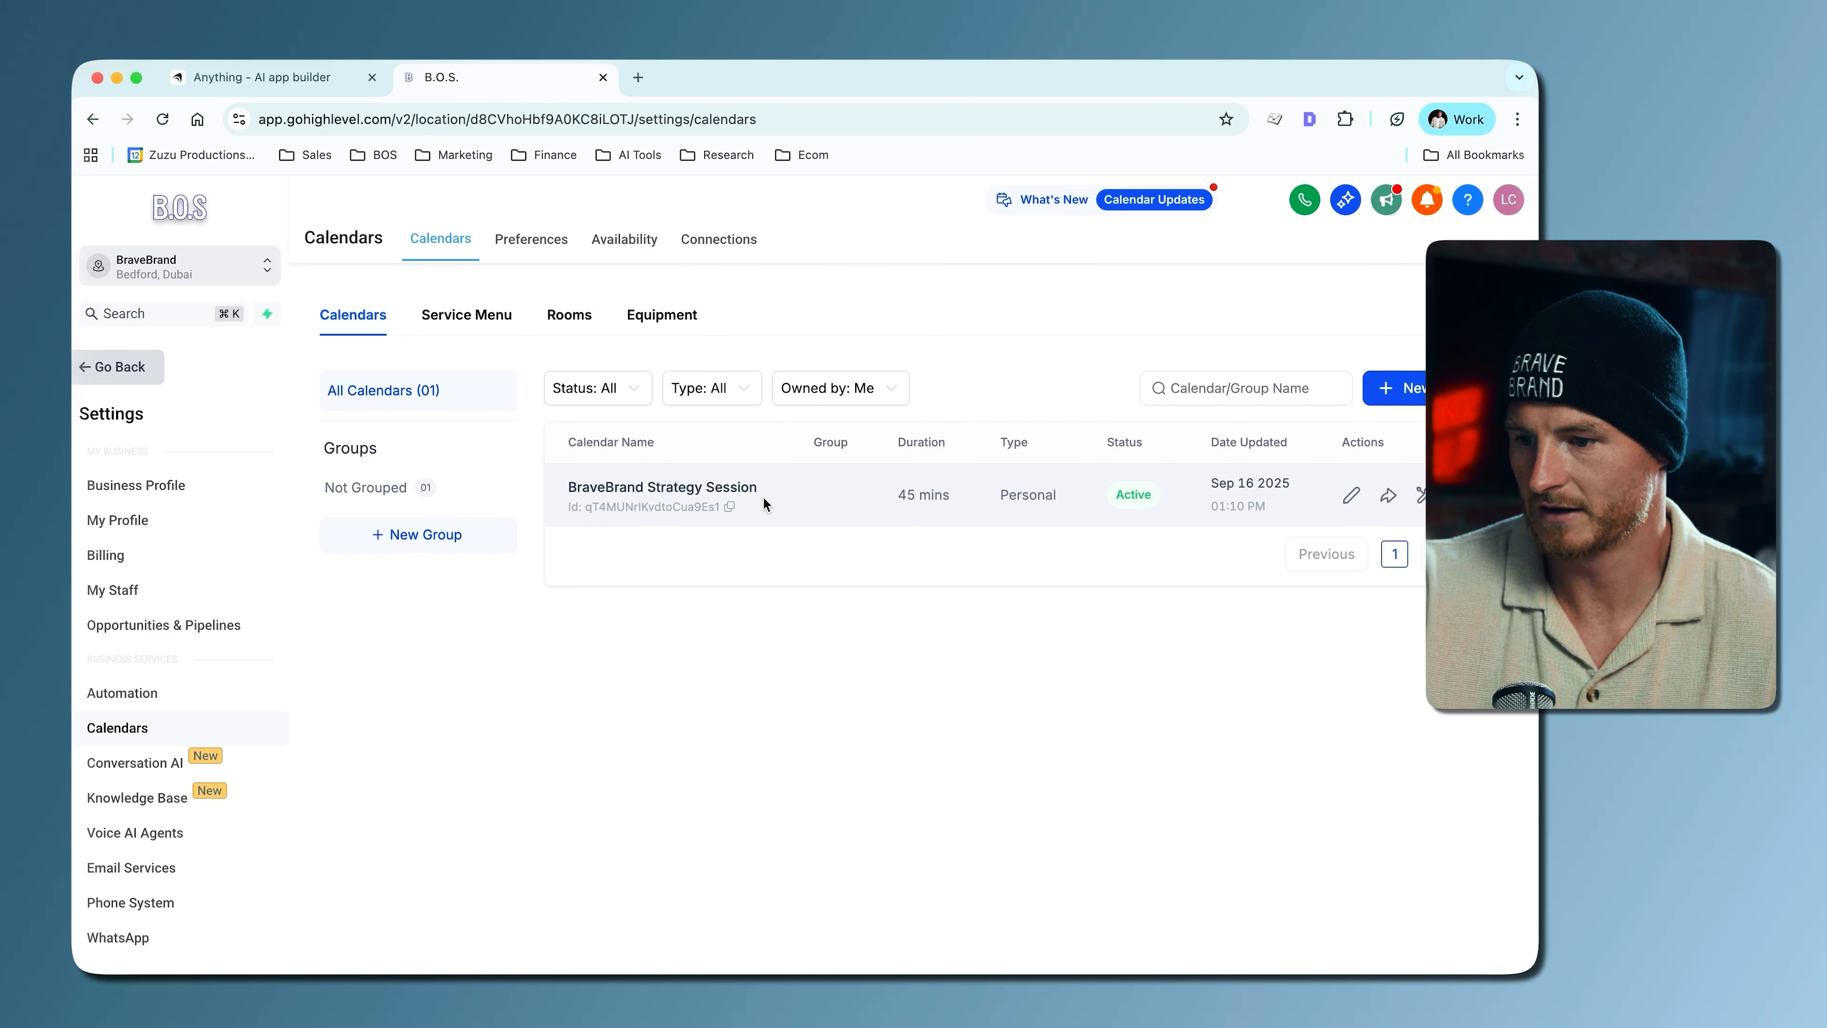
left_click(1387, 495)
left_click(907, 504)
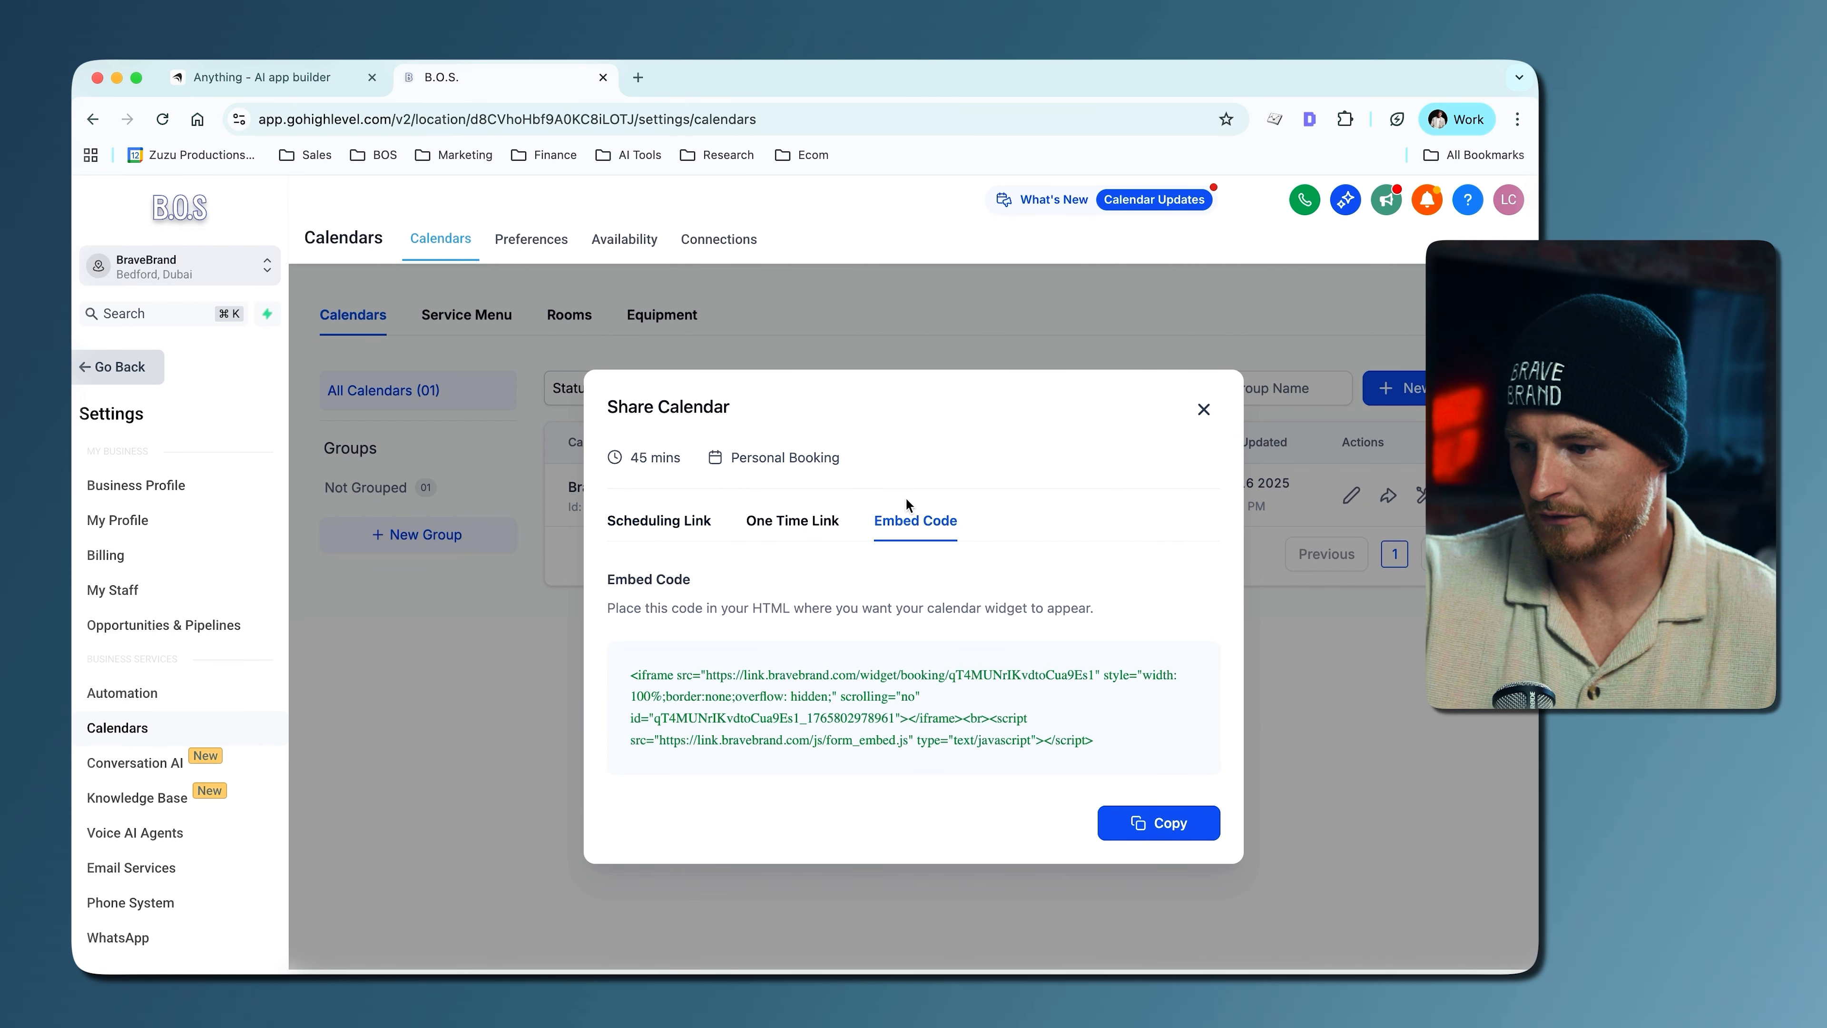
- Switch back to Anything and request a contact us page that integrates with the CRM, uses this calendar and matches the home page design
left_click(602, 78)
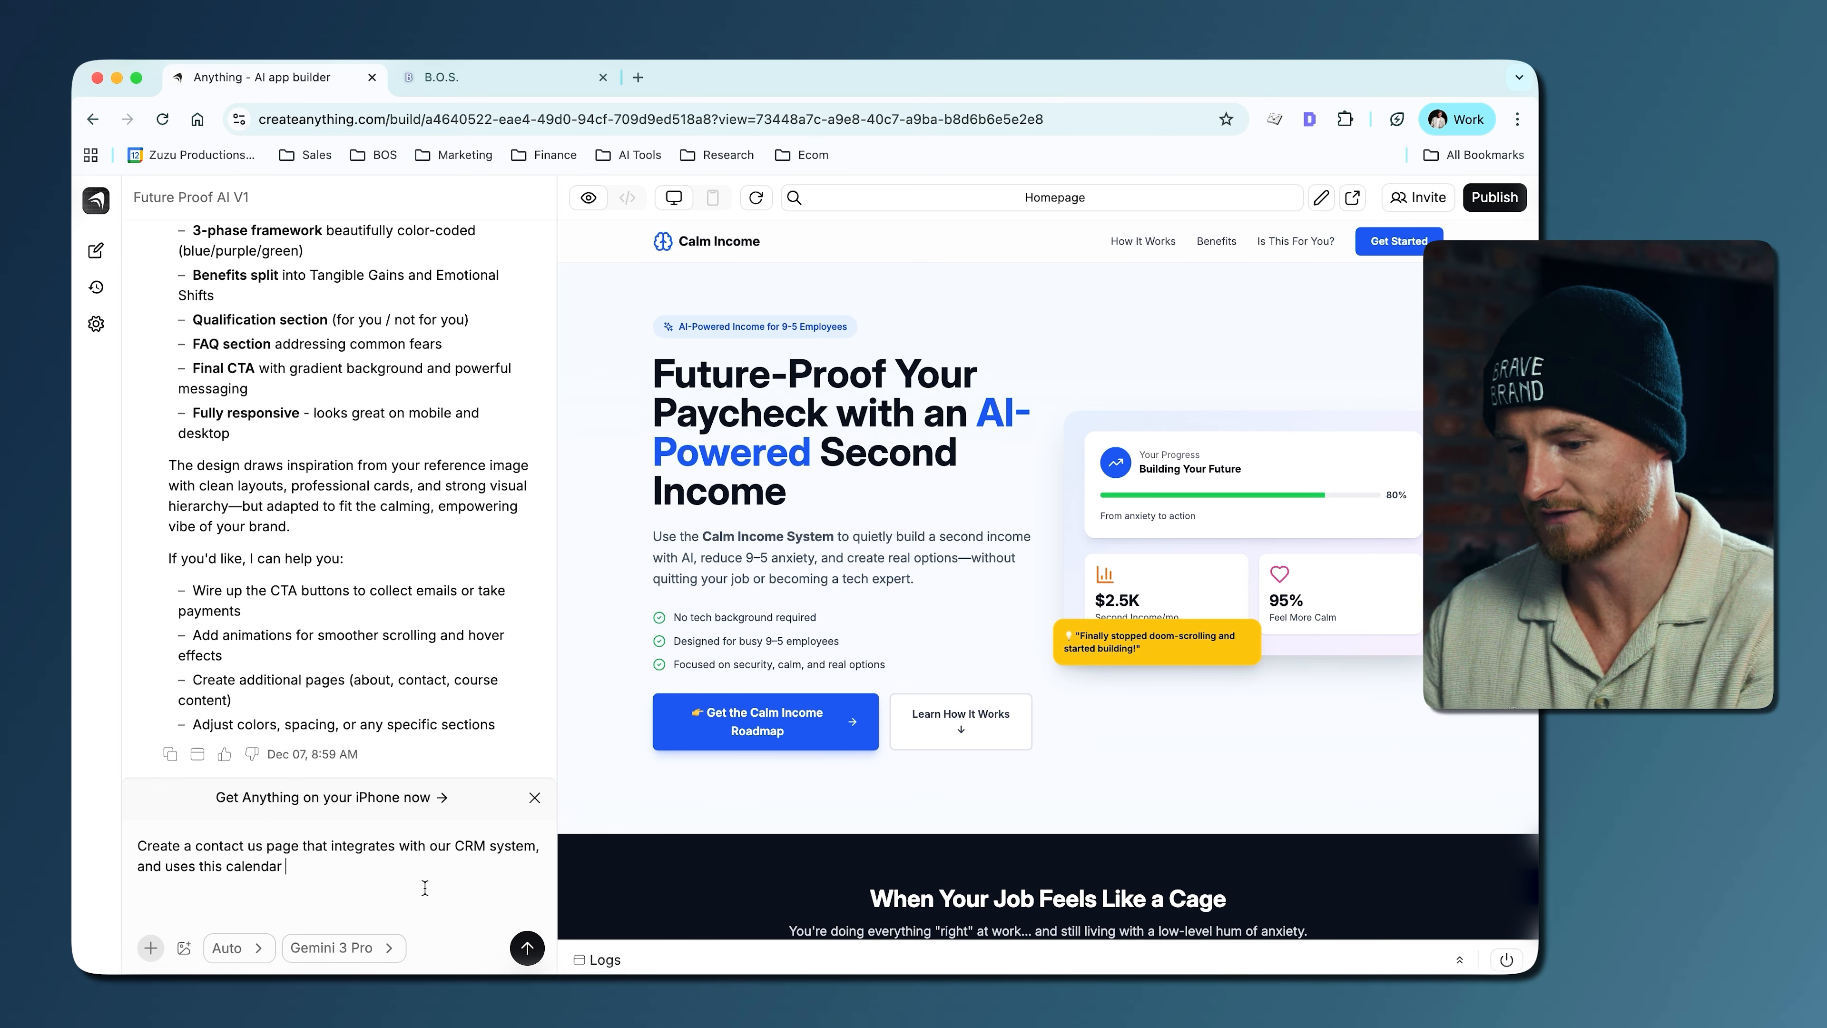
type("Ensure t")
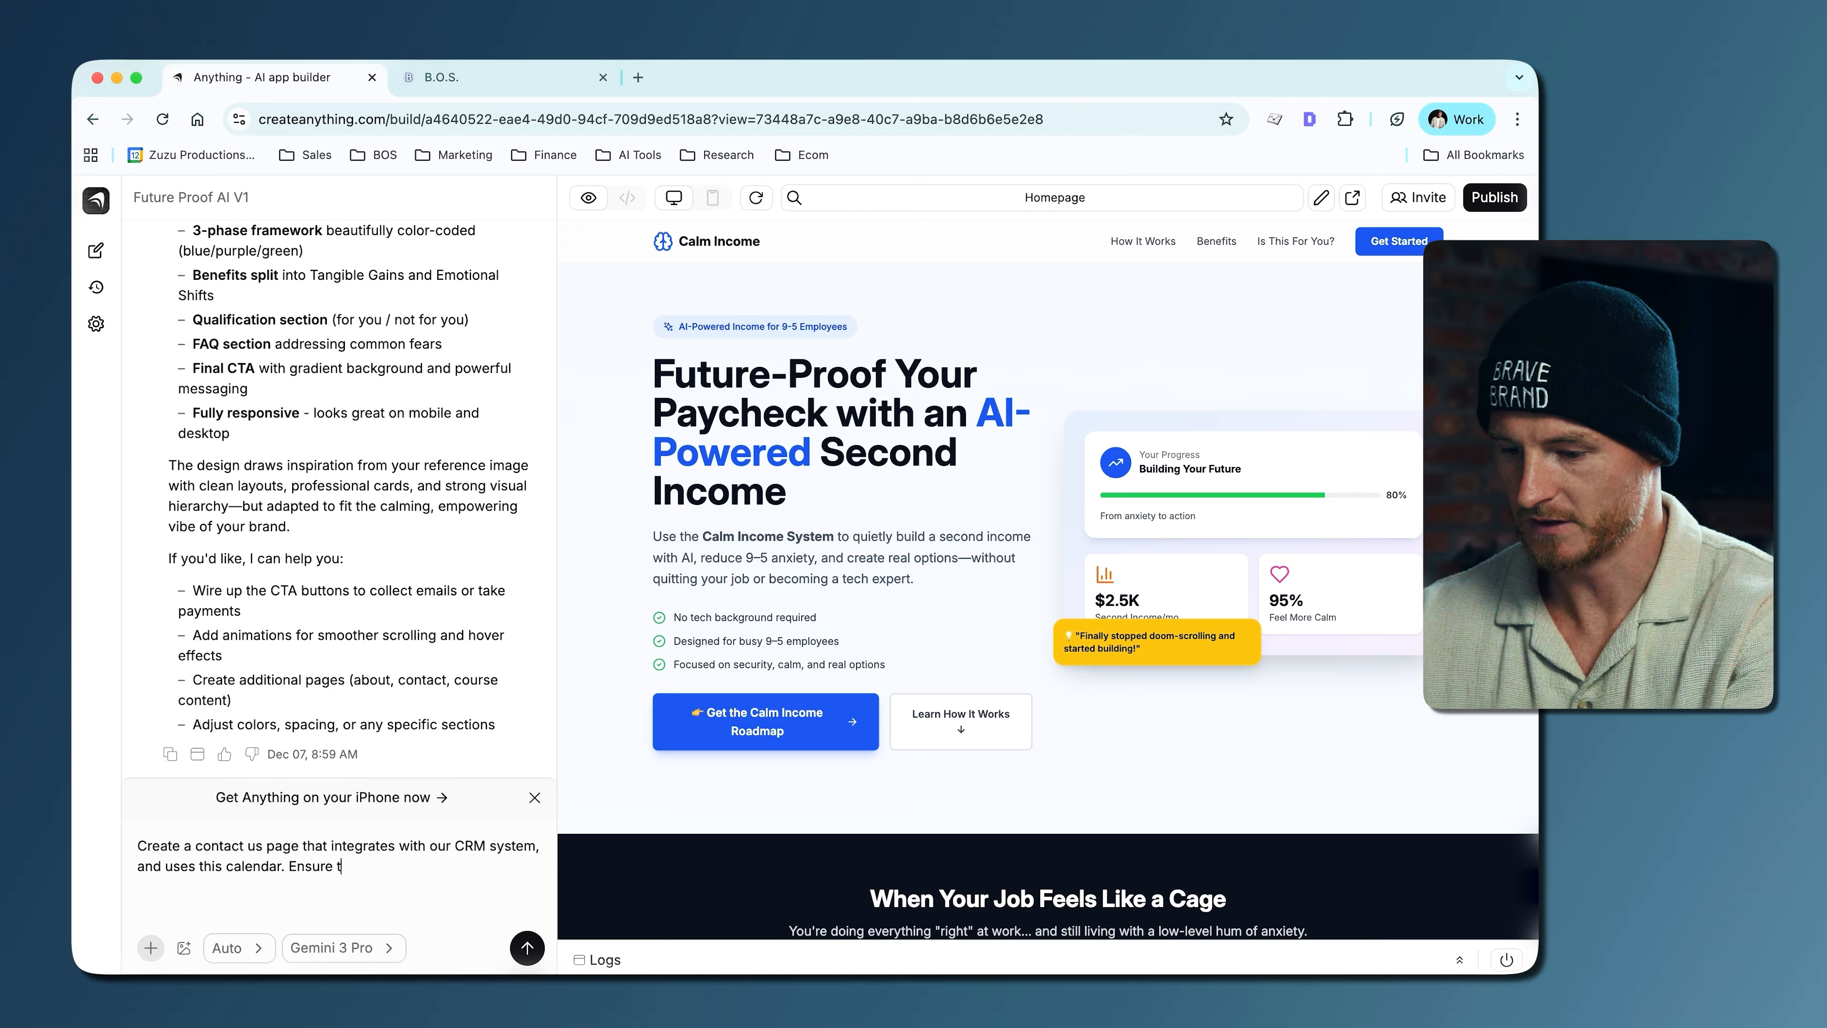
type("he look and feel is in keeping with")
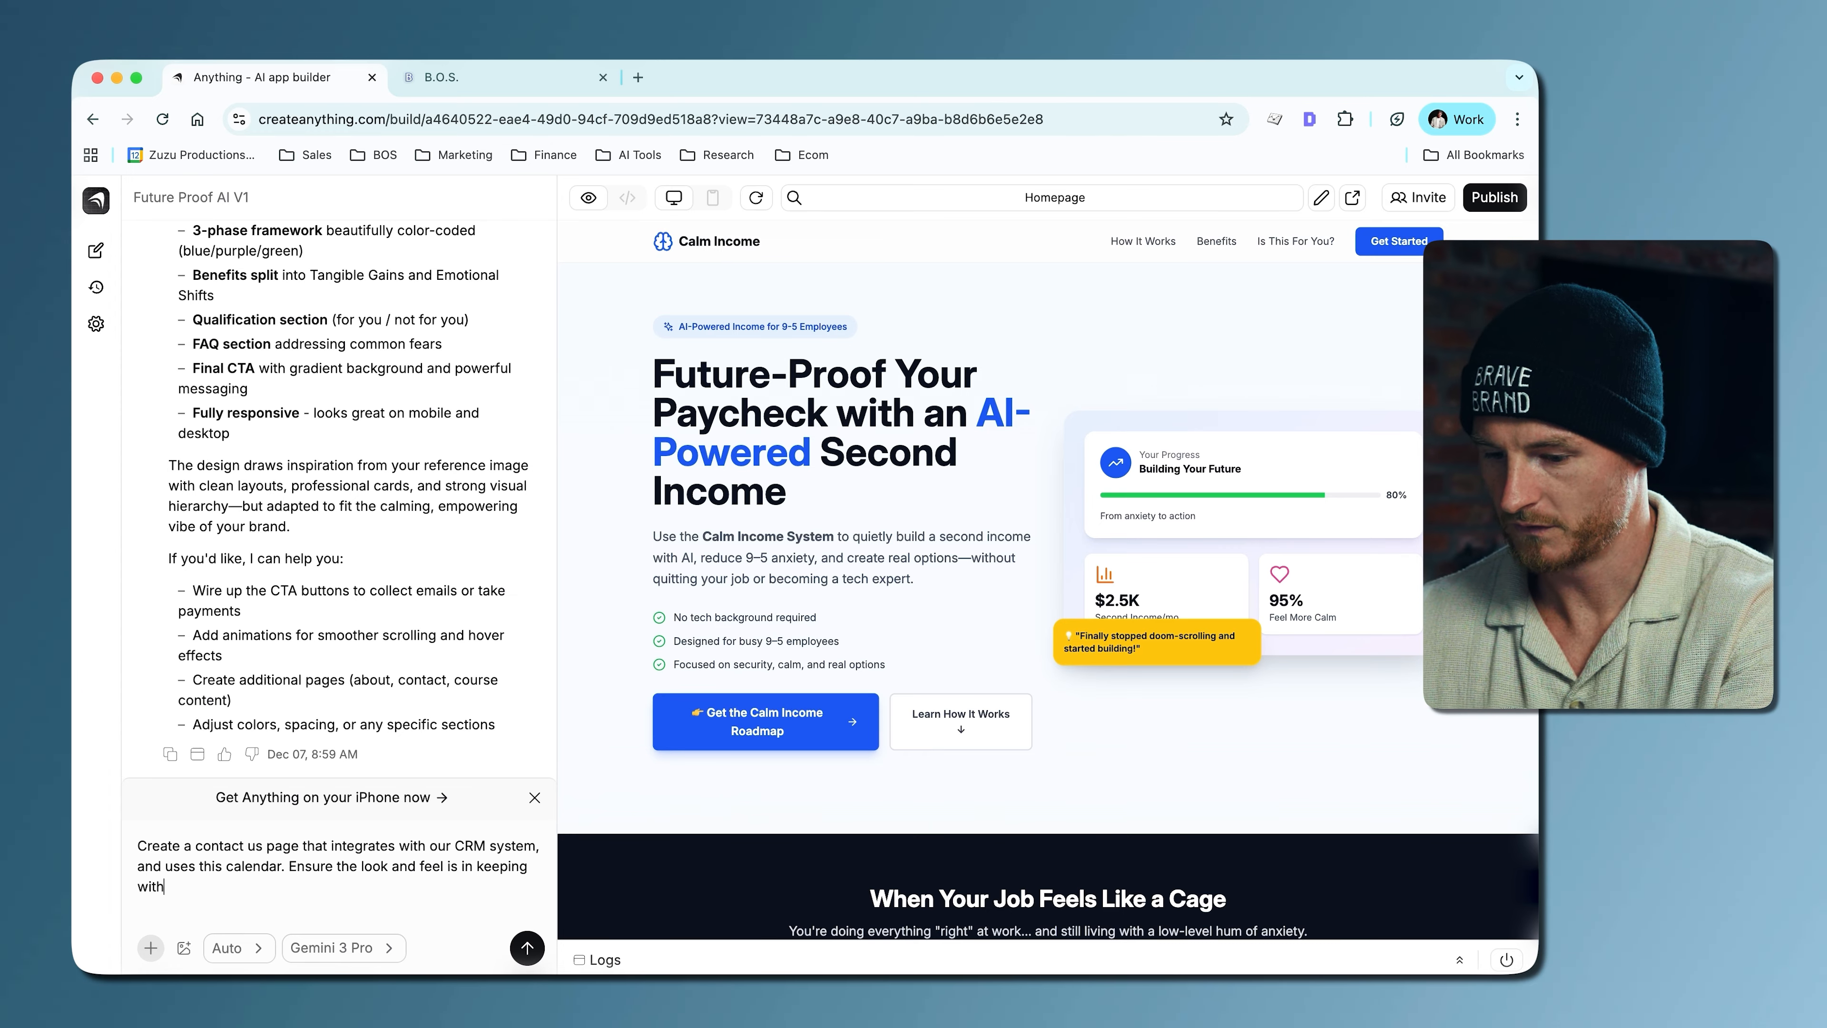
type("ge d")
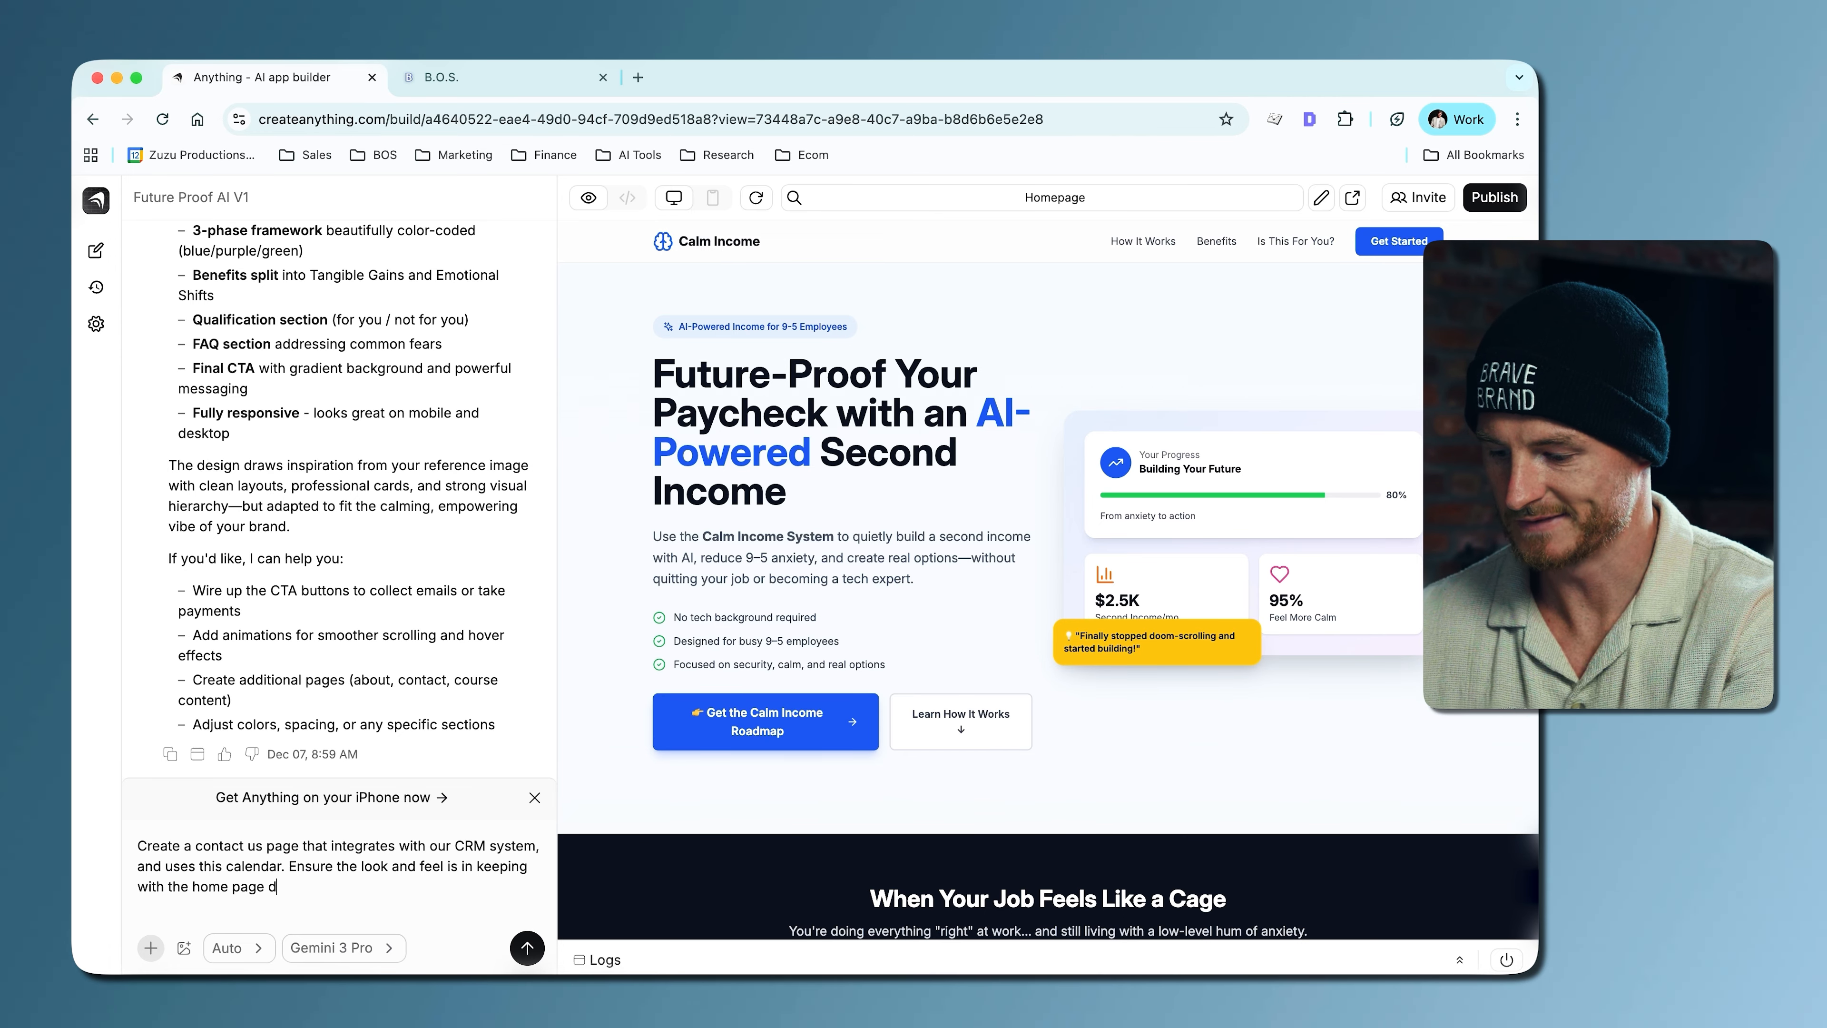
type("esign")
- Add the copied calendar embed code below the request, separated by a blank line, and submit the prompt
key("shift+Return")
key("shift+Return")
key("super+v")
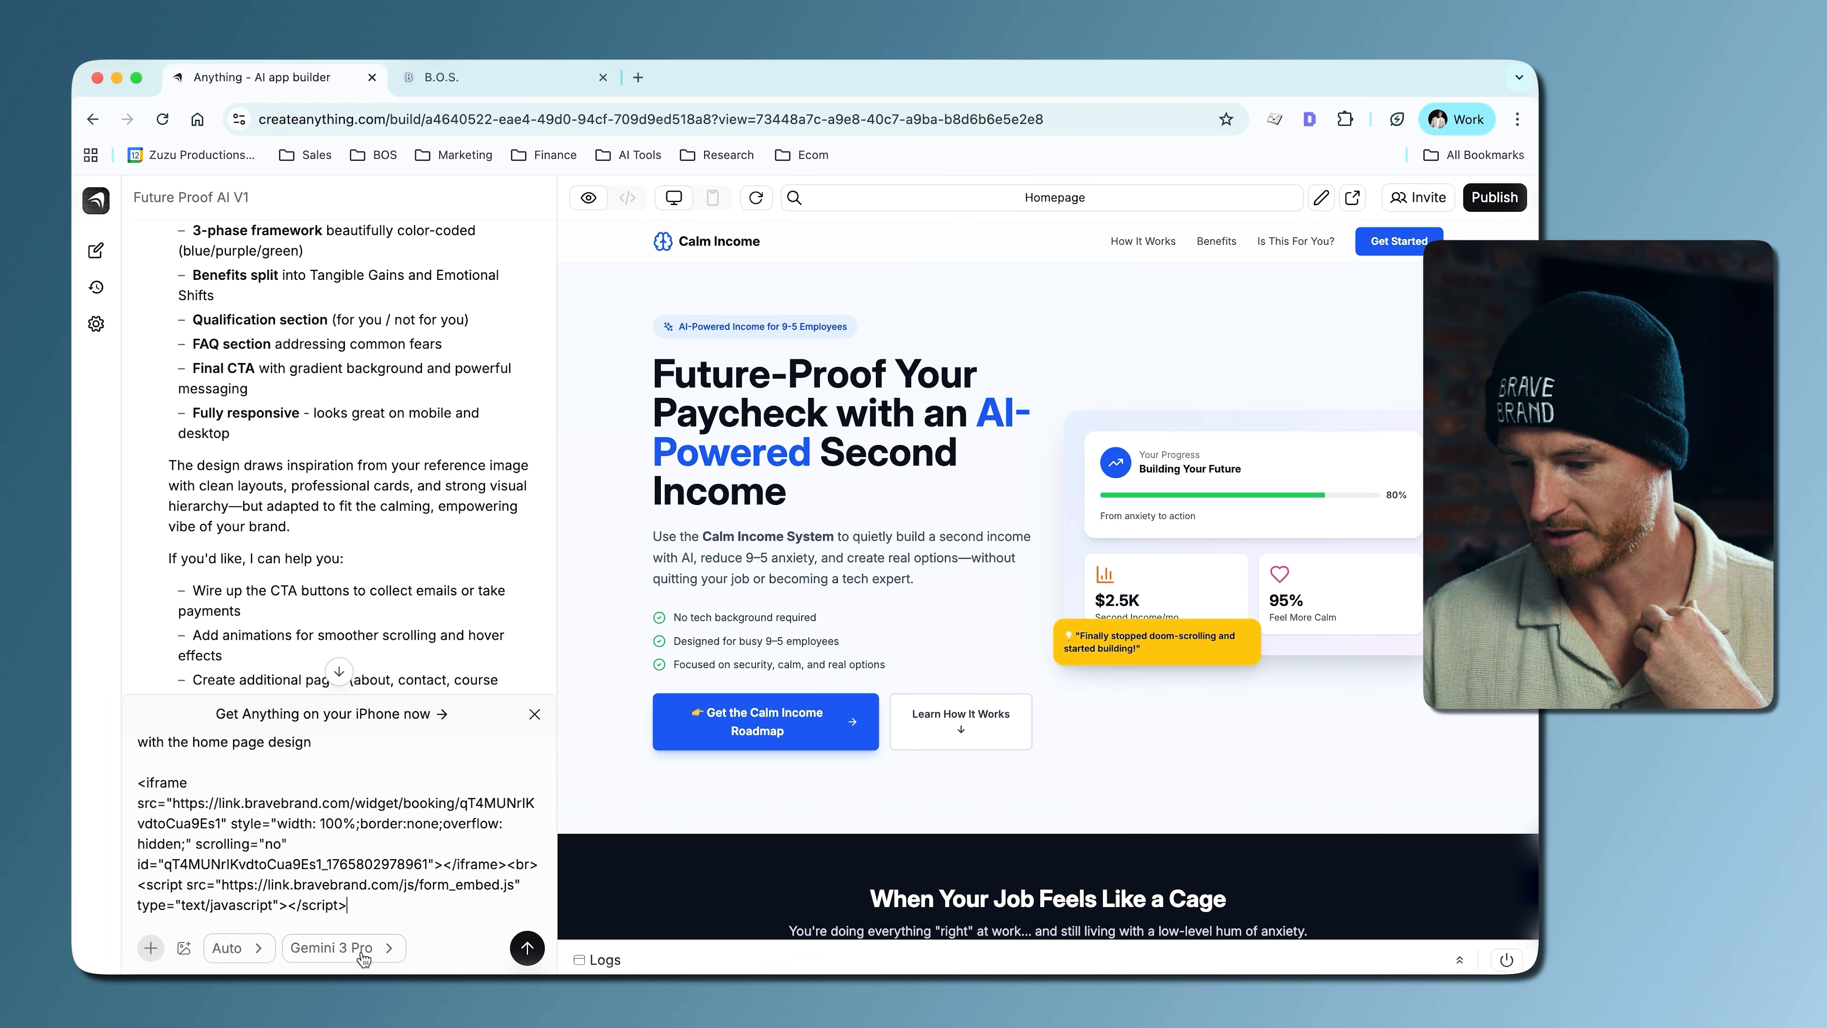
left_click(526, 959)
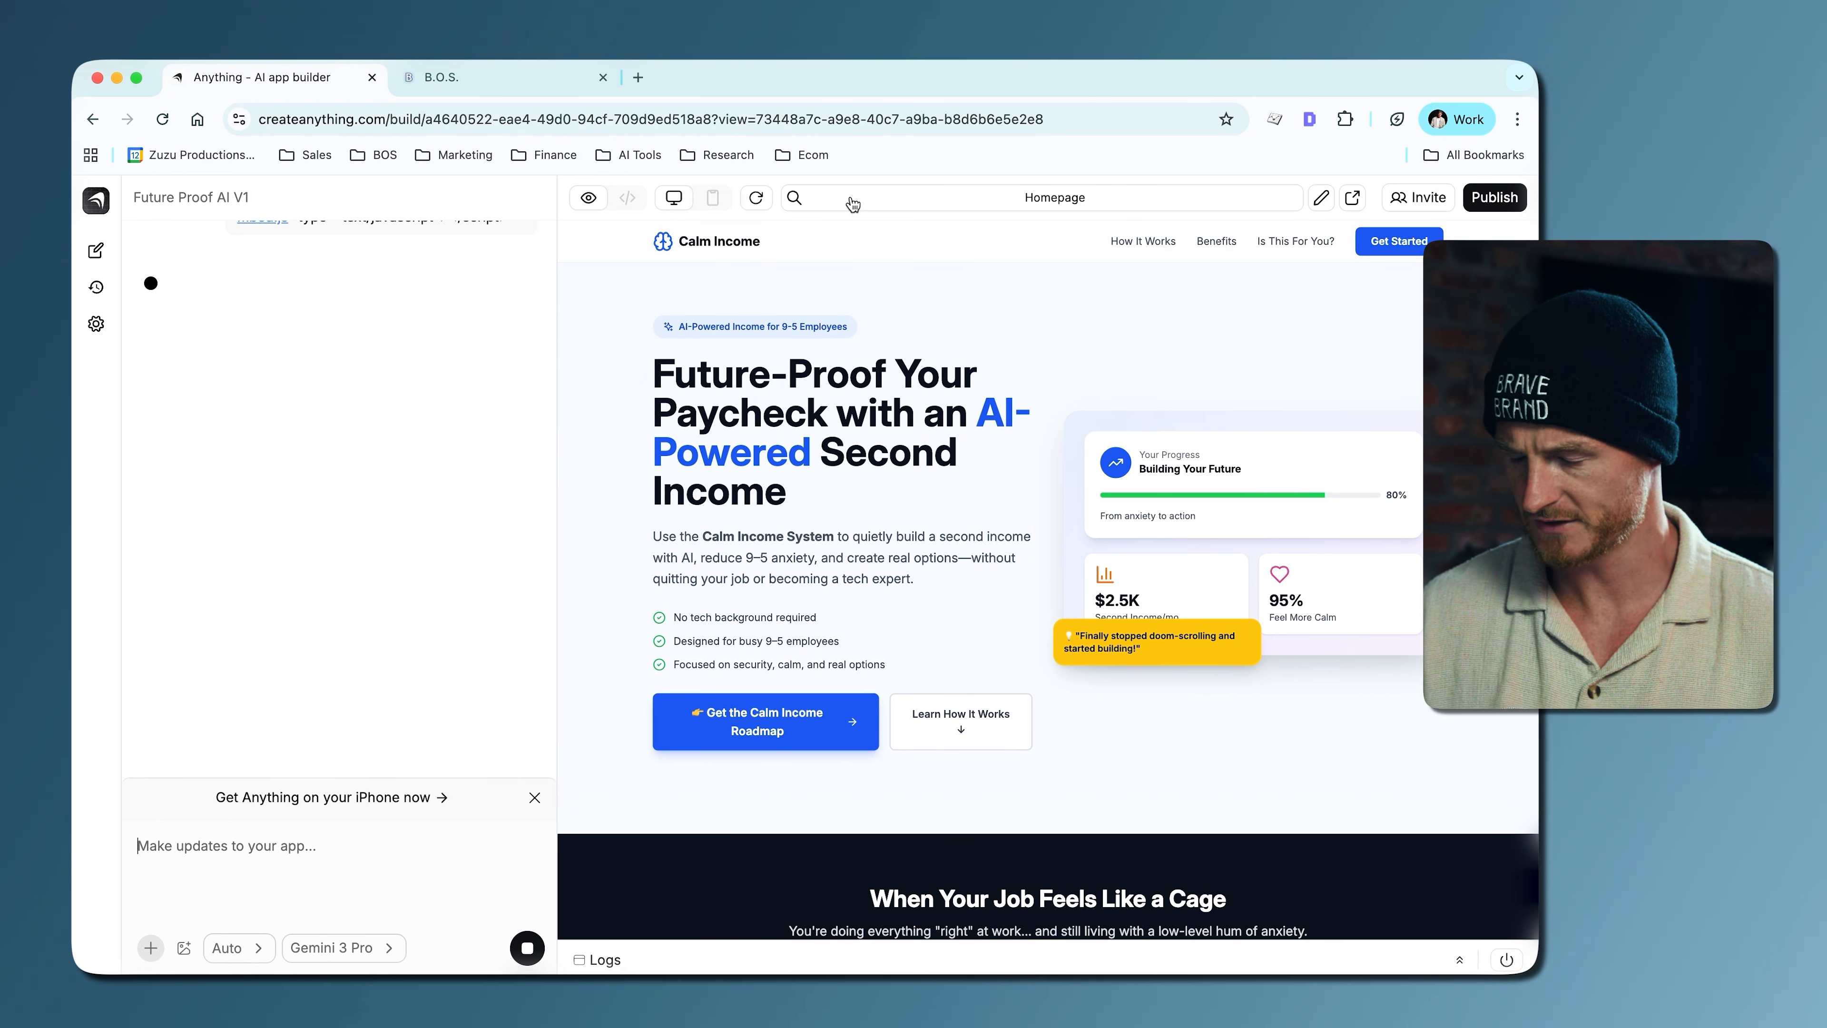
- Examine the homepage's headline, introductory paragraph and opening sections while the contact page is being generated
scroll(976, 497, "down", 1)
scroll(976, 500, "up", 1)
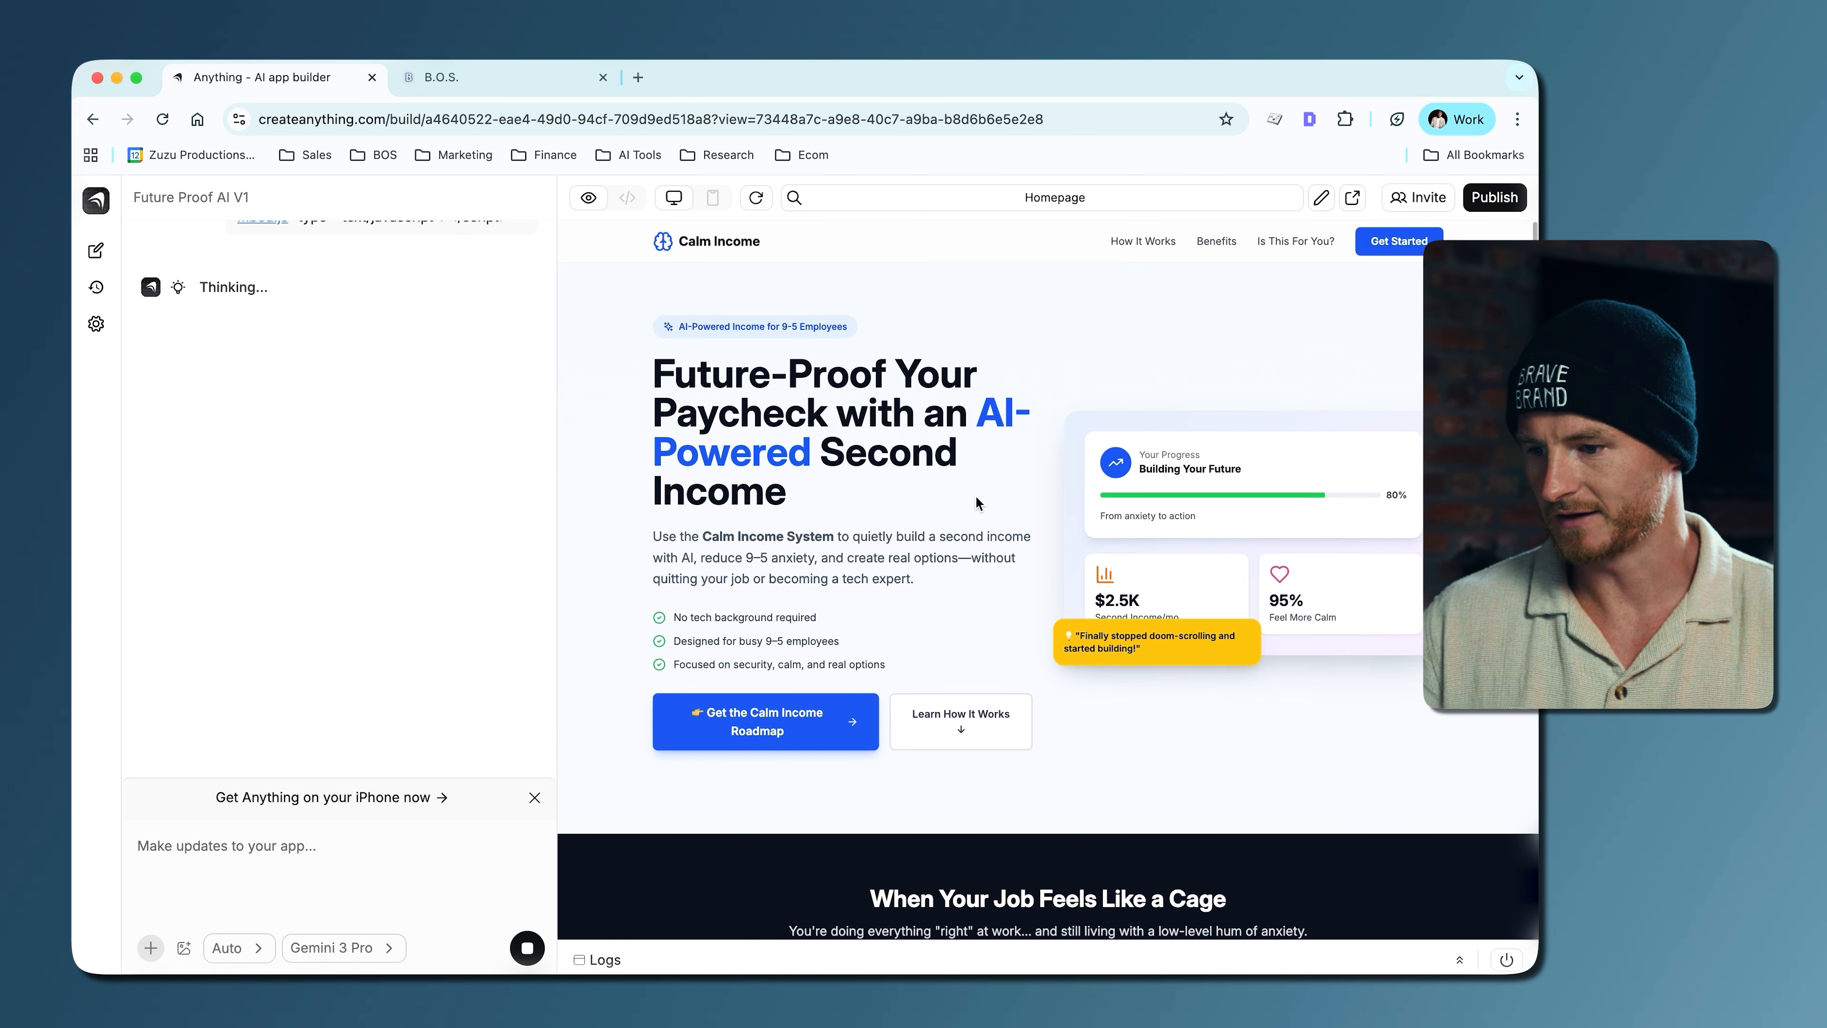
left_click_drag(680, 376, 792, 476)
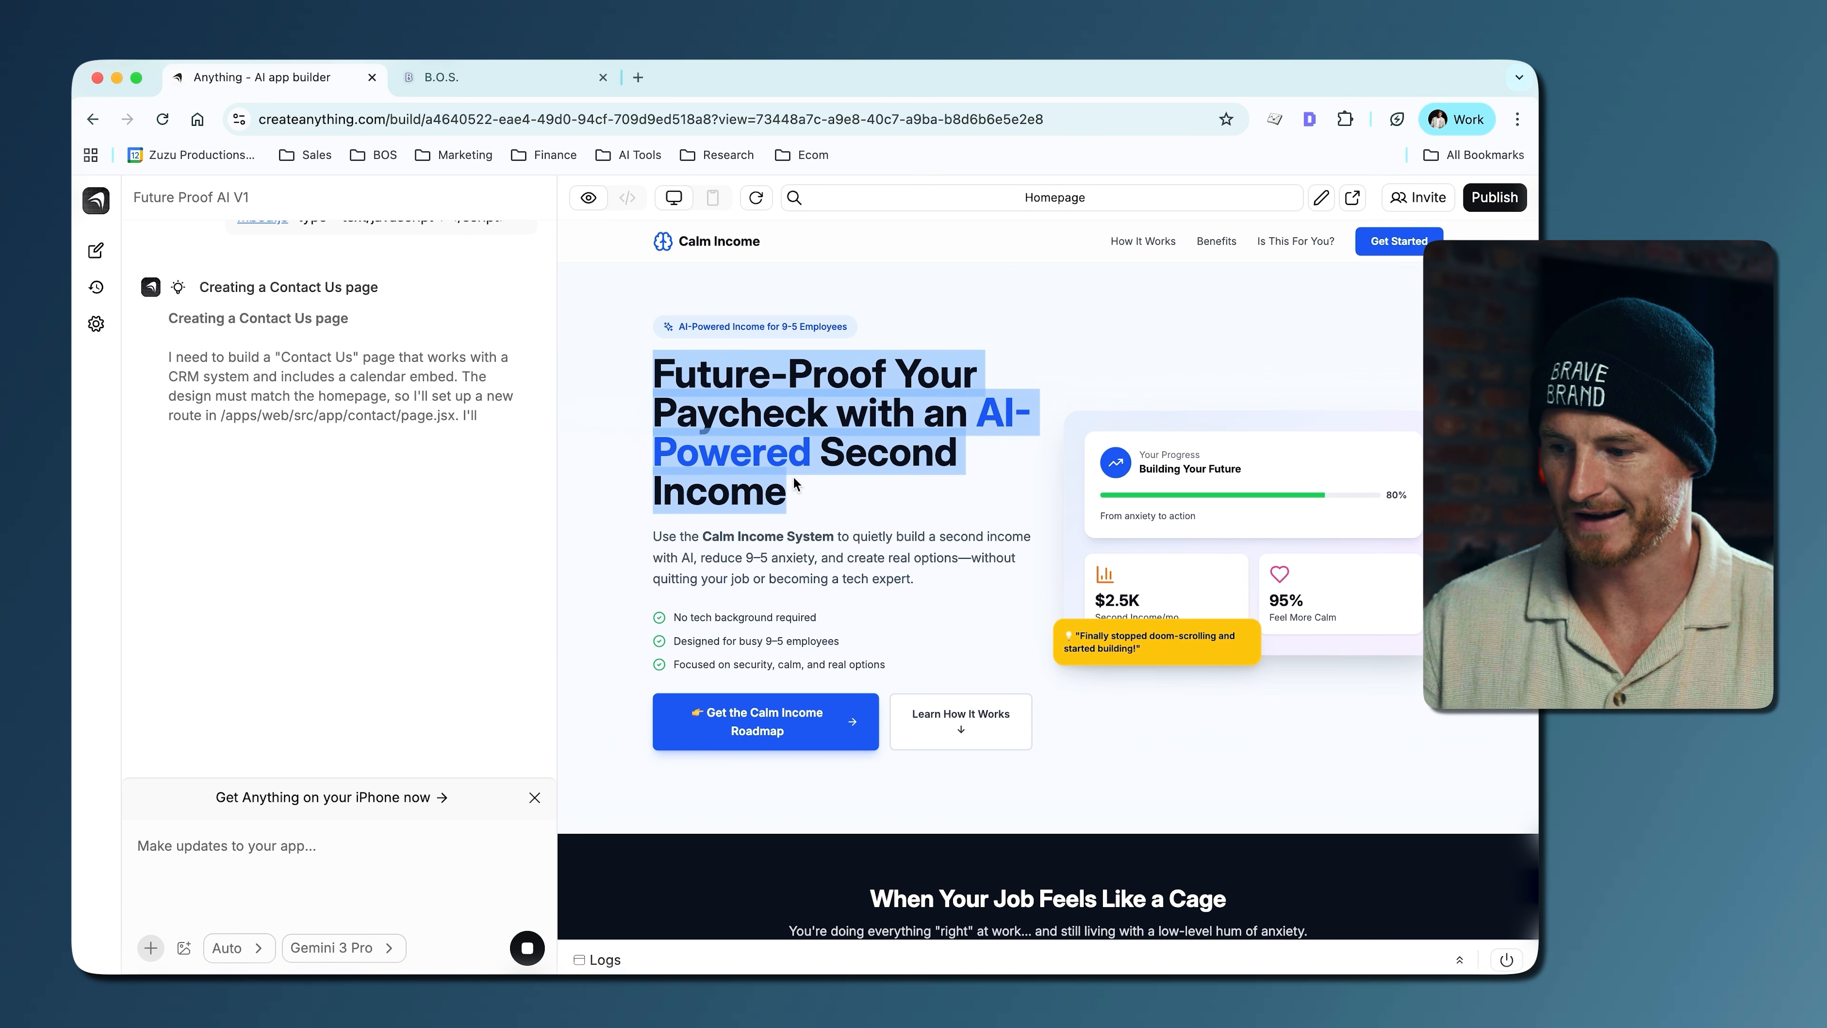
left_click(792, 477)
scroll(792, 477, "down", 7)
scroll(787, 474, "up", 7)
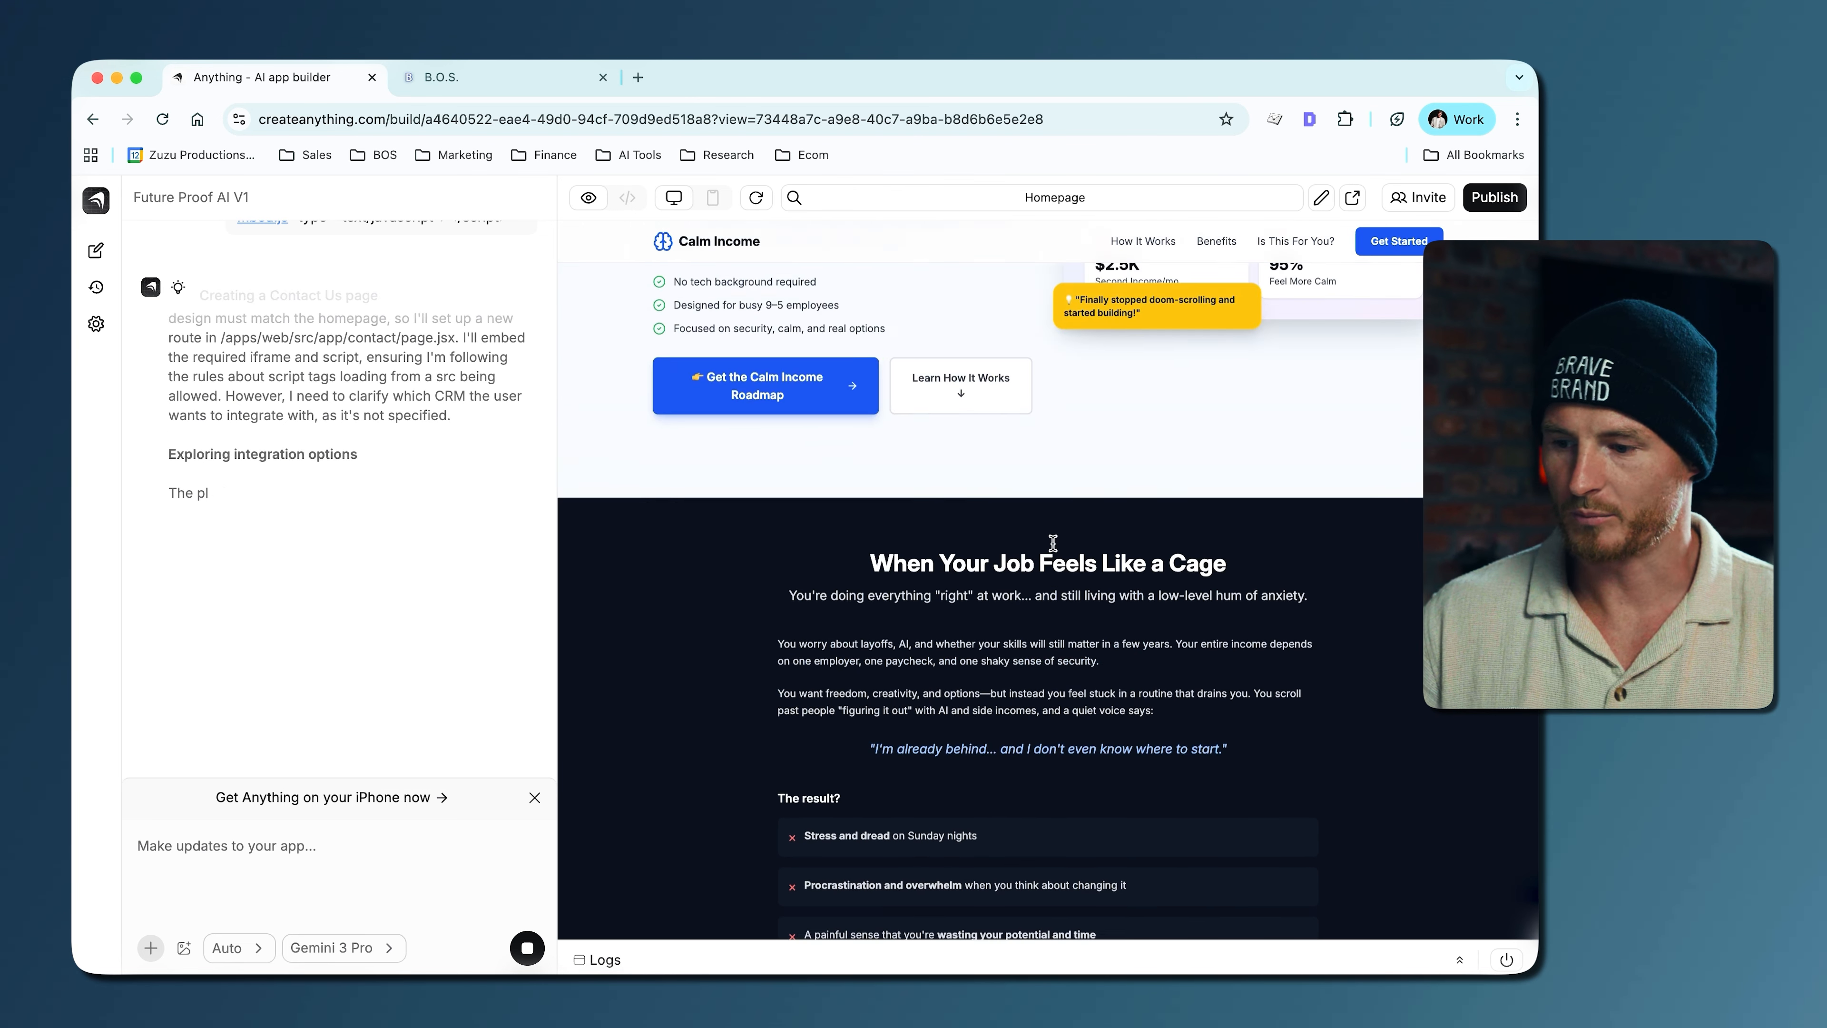
left_click_drag(656, 375, 748, 525)
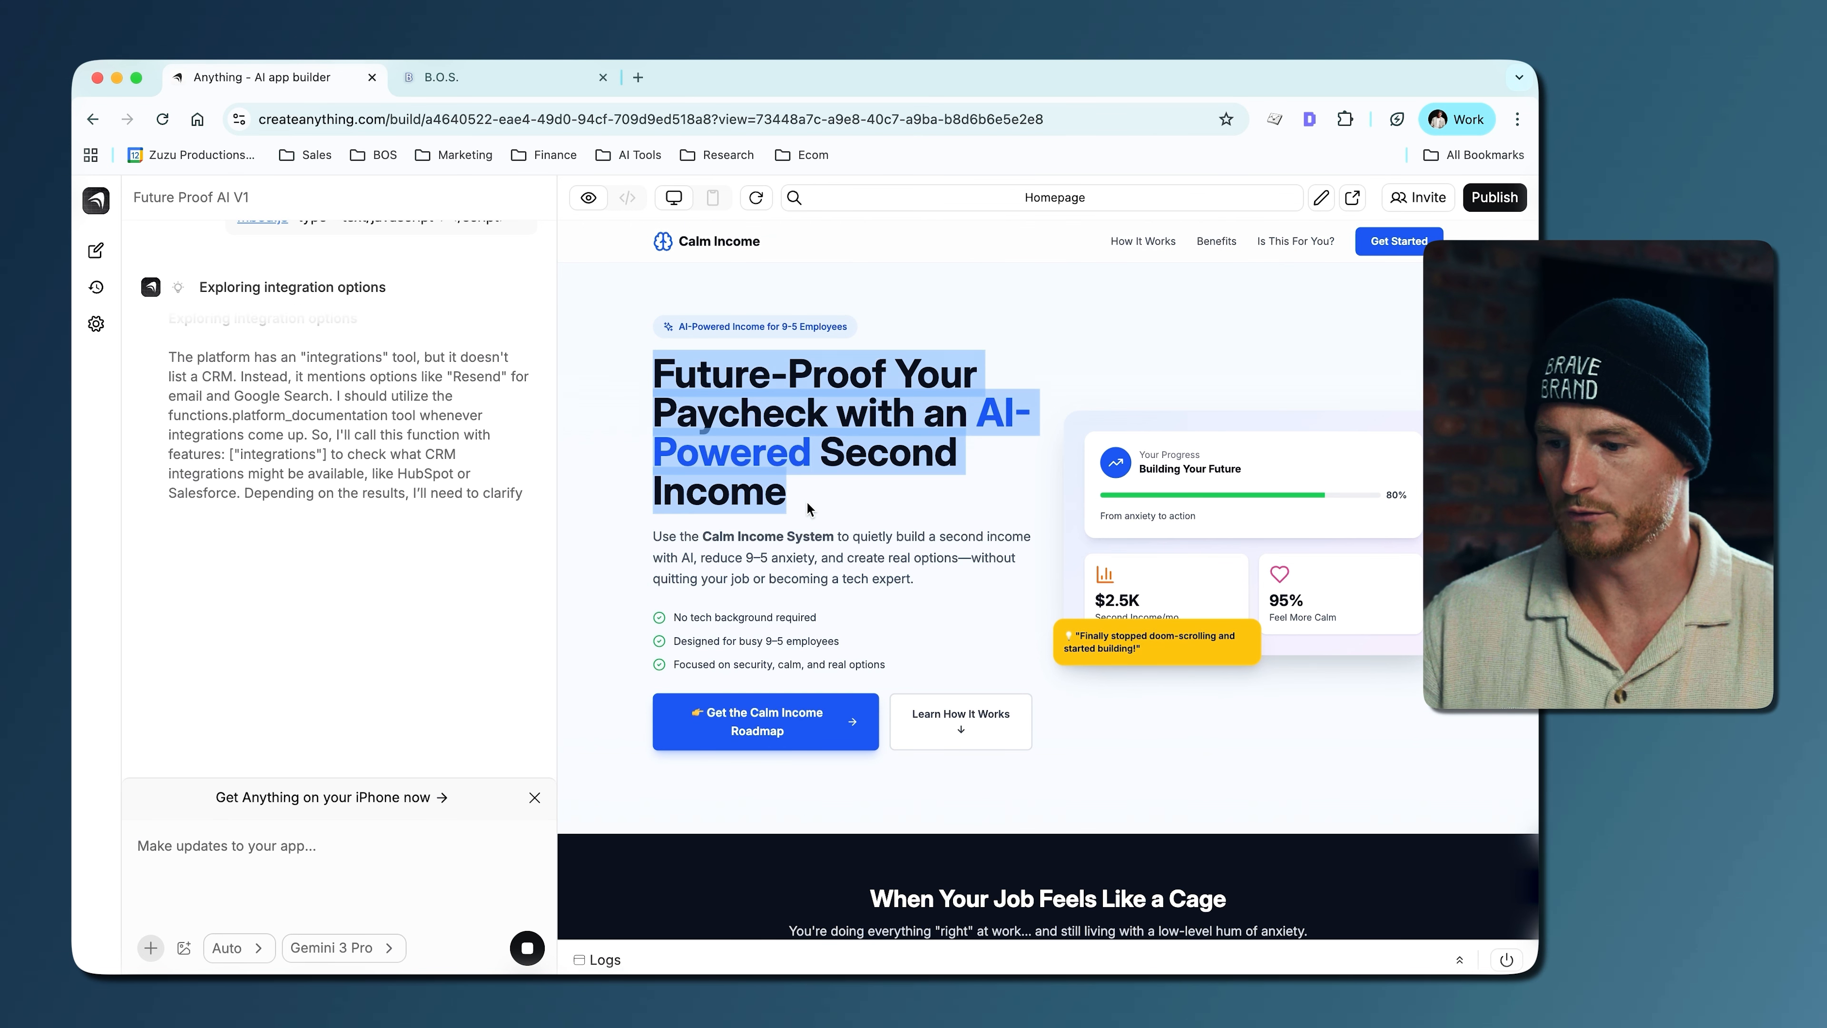
left_click(747, 525)
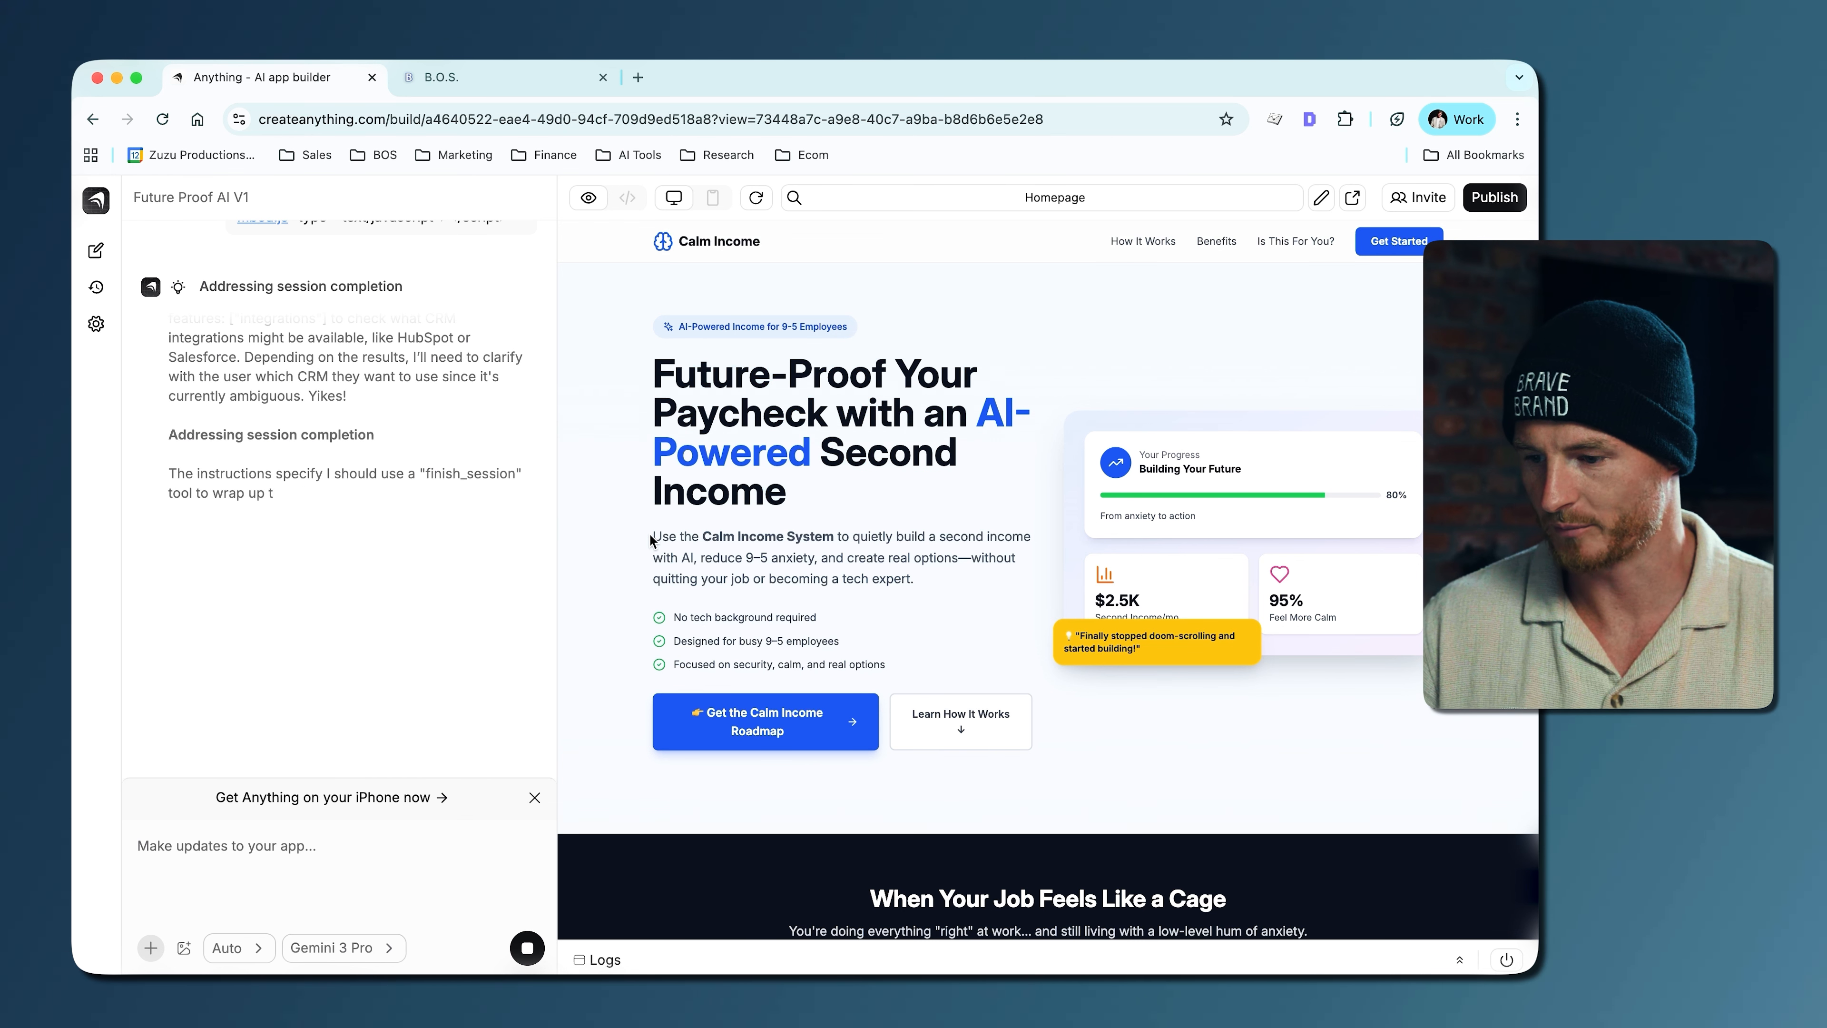
left_click_drag(653, 536, 914, 578)
left_click(916, 580)
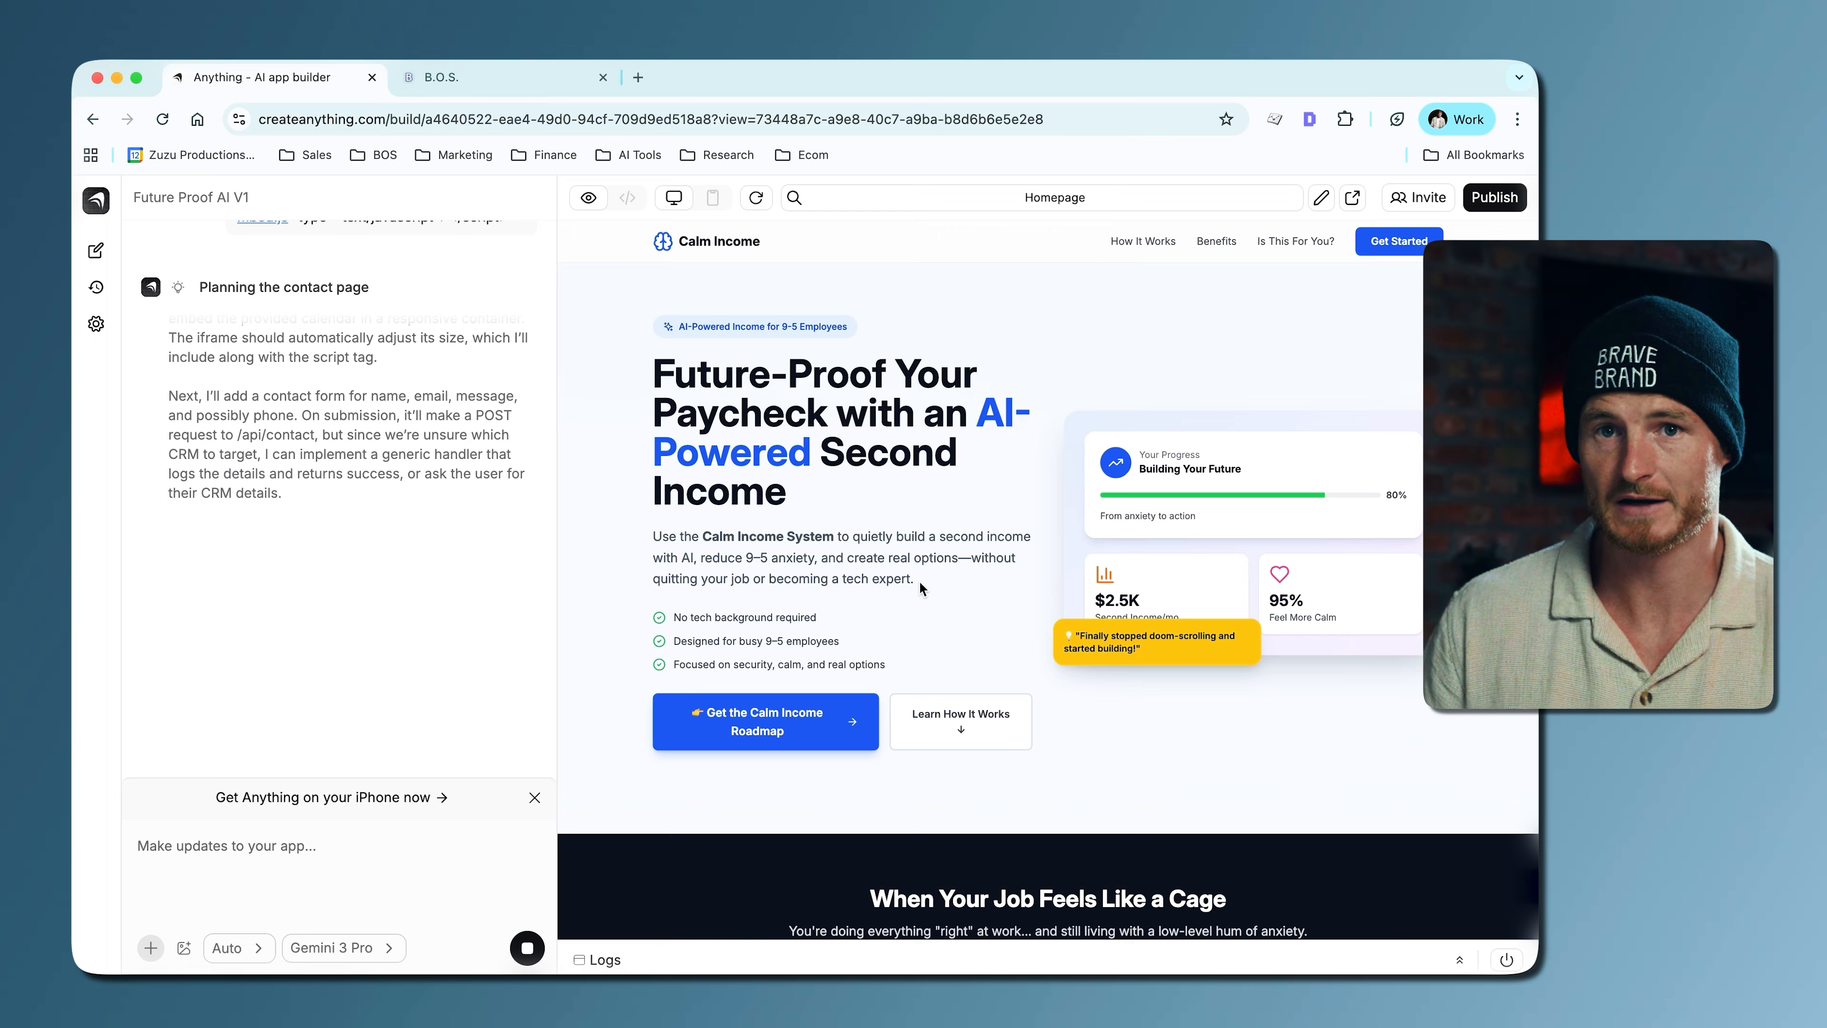
scroll(920, 584, "down", 2)
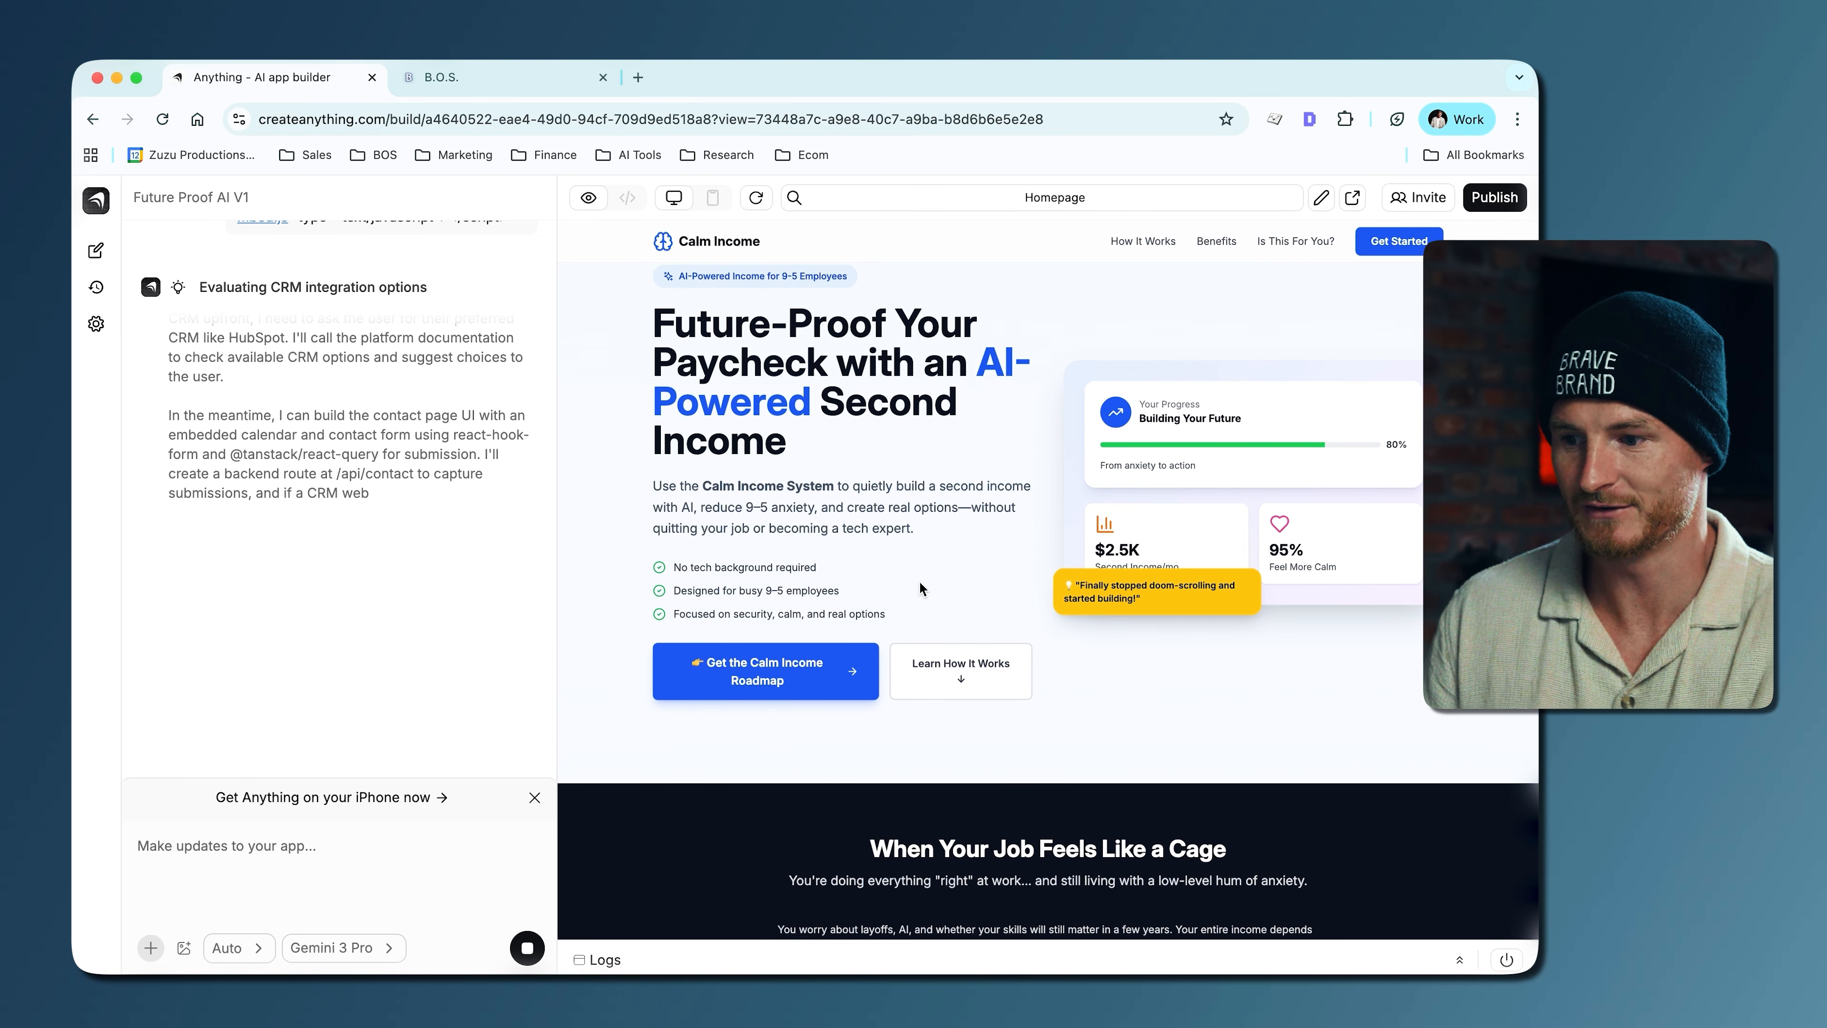
scroll(919, 588, "down", 2)
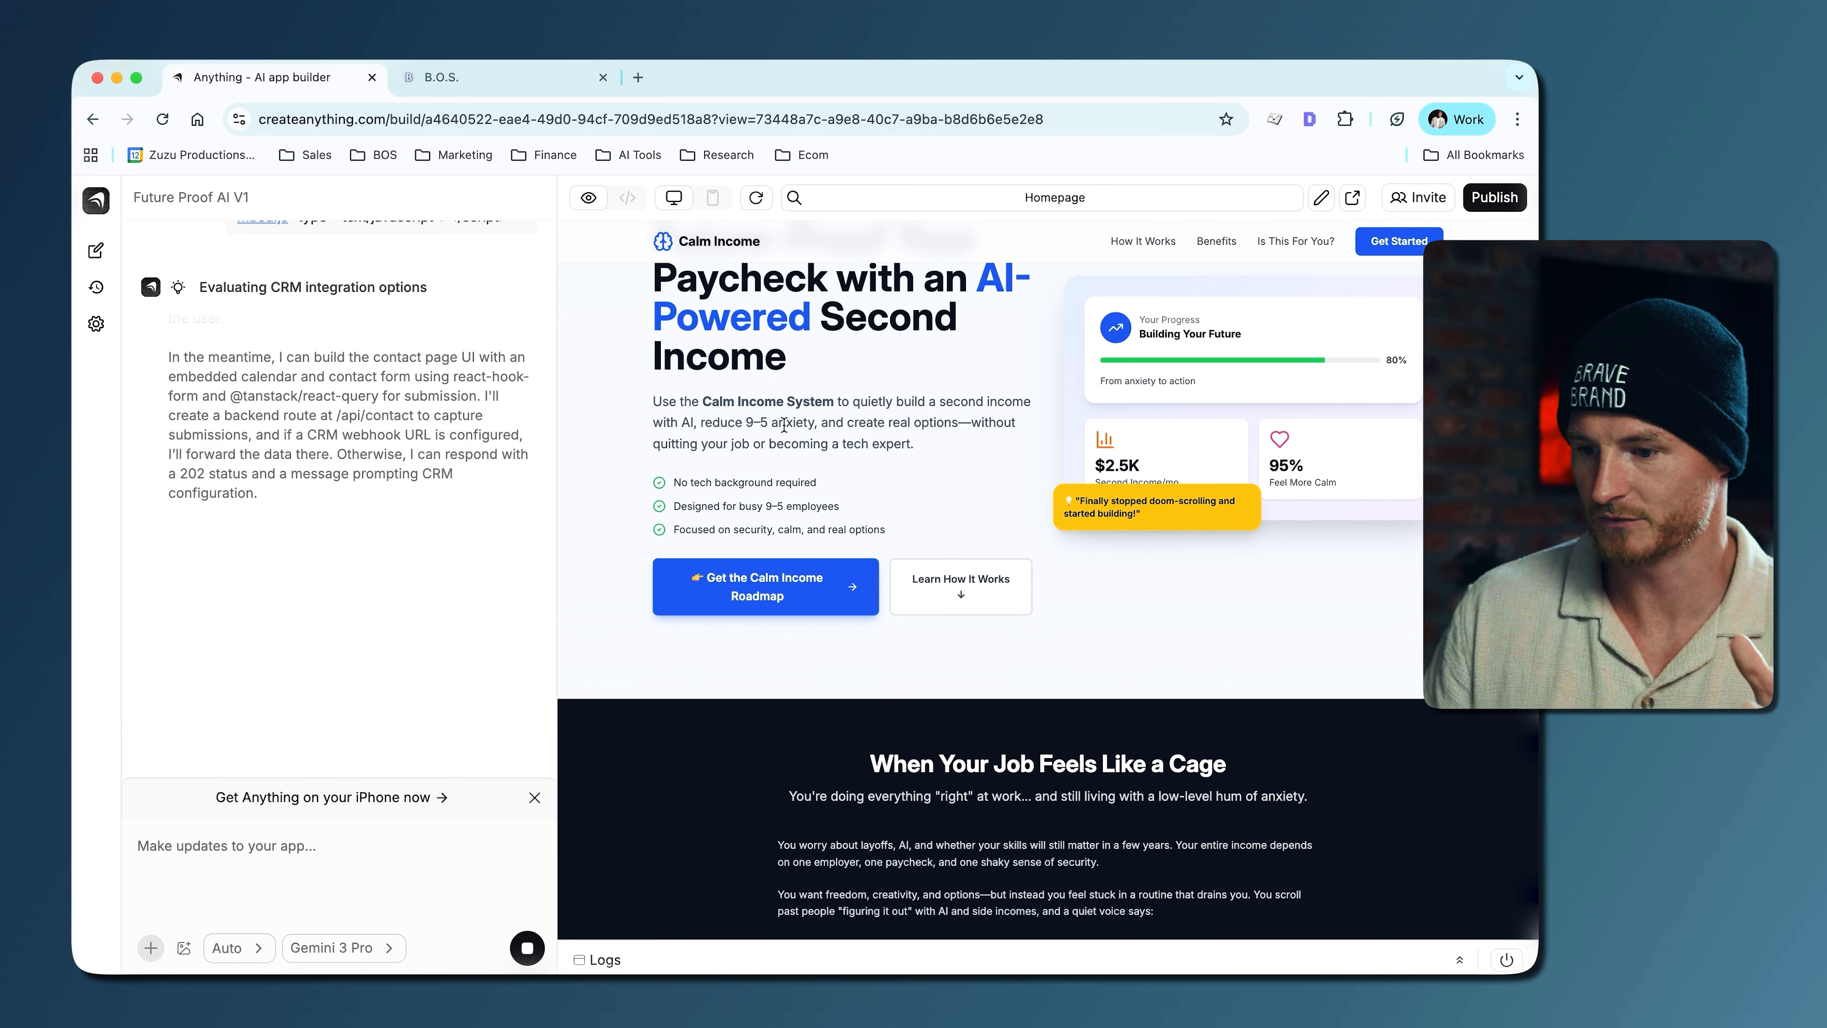
scroll(955, 595, "up", 3)
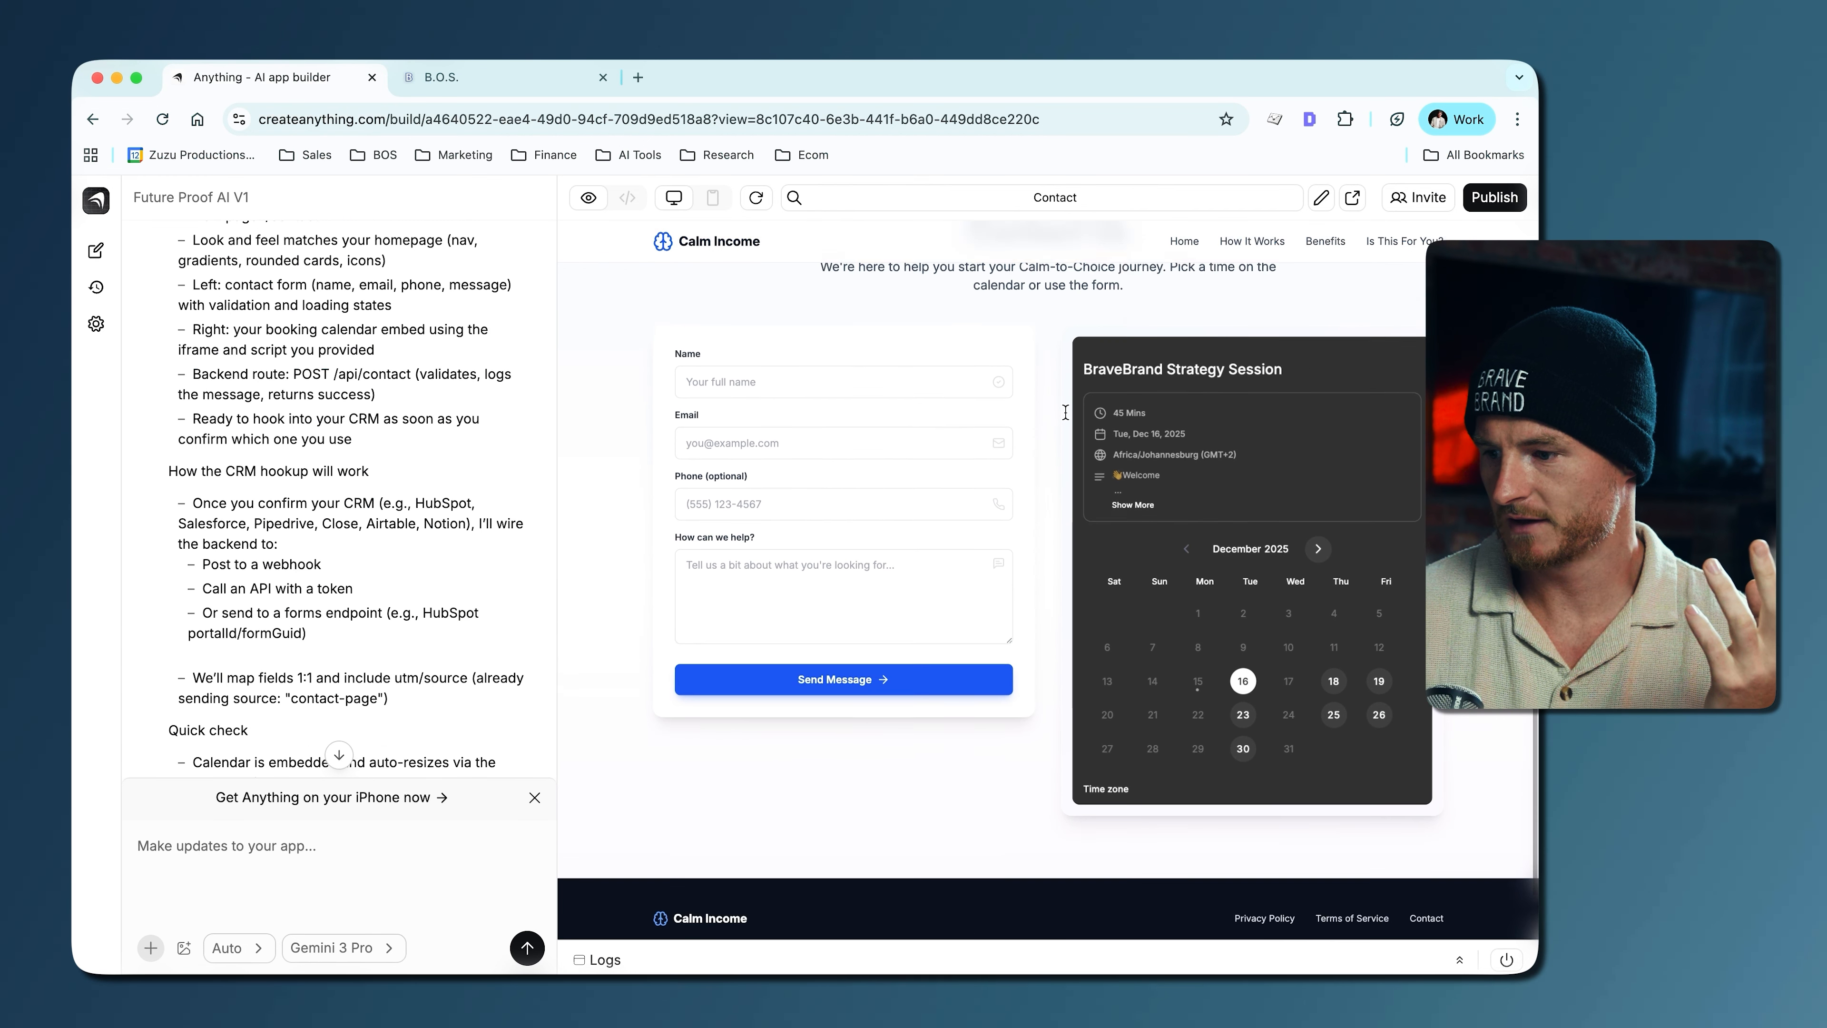
- Review the generated Contact Us page and choose the 08:00 AM slot on December 16, 2025 in its embedded booking calendar
scroll(1255, 771, "up", 2)
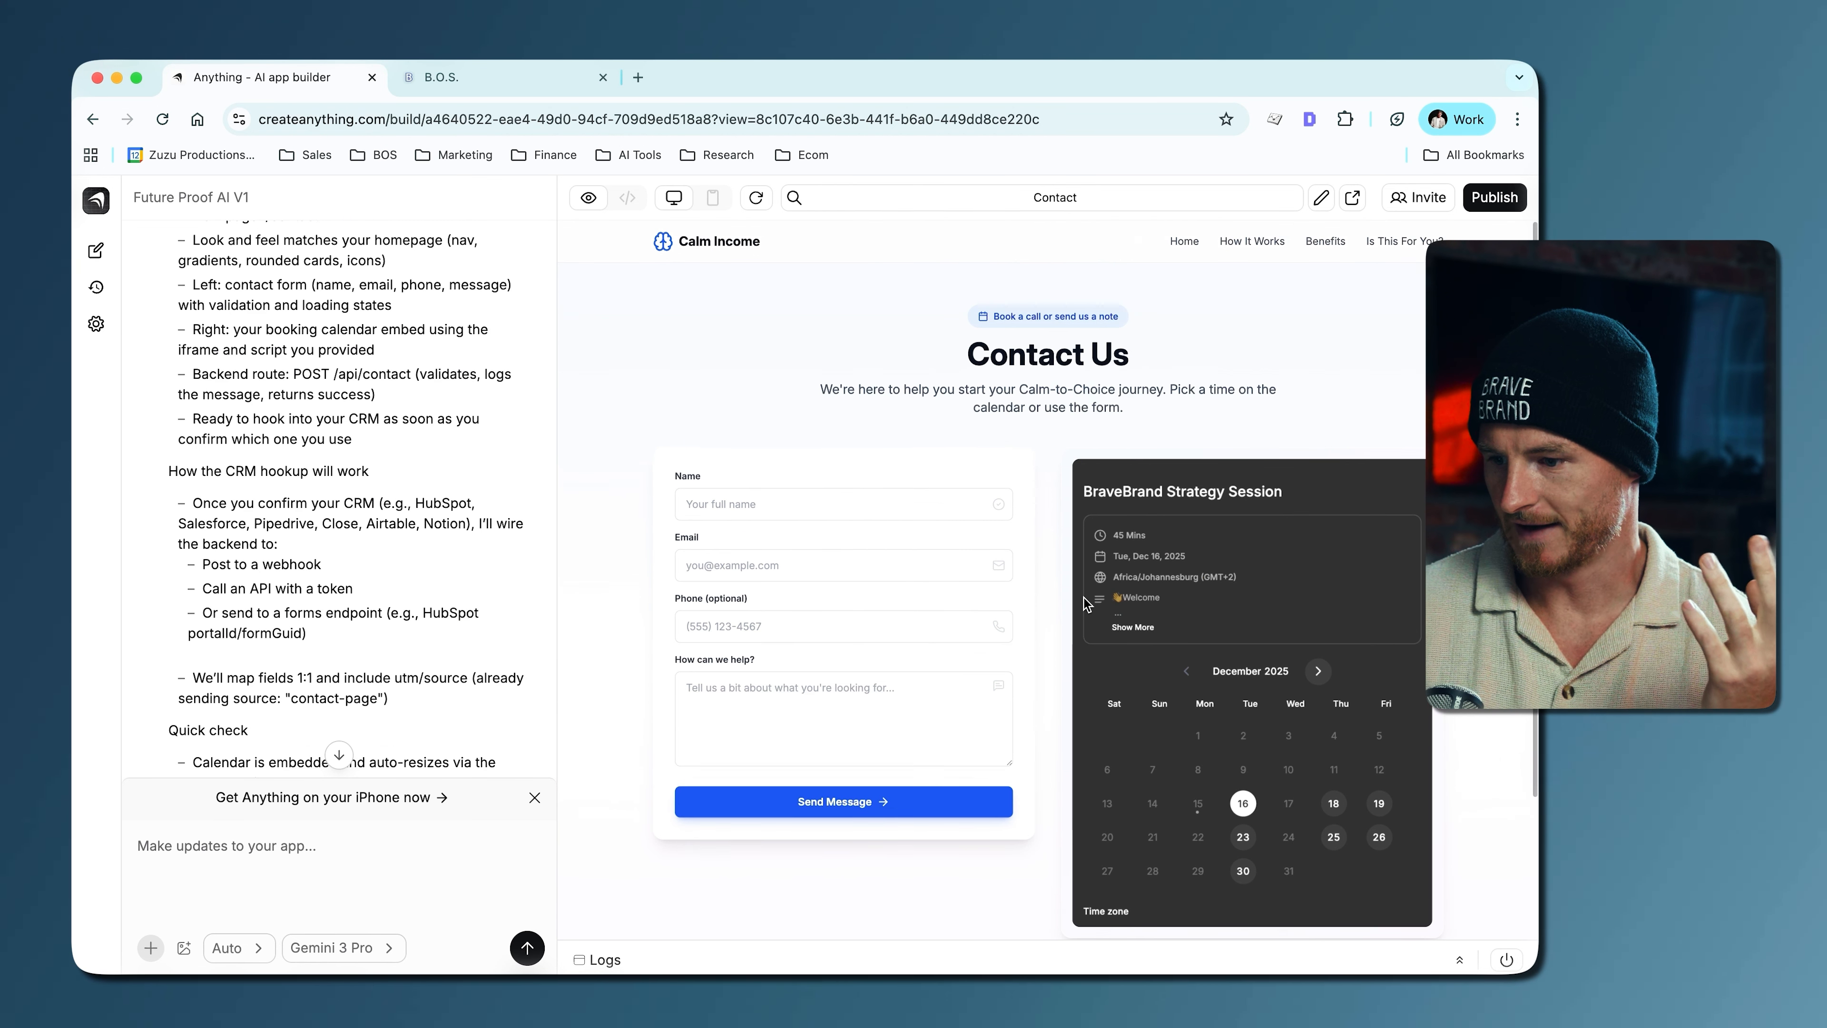
scroll(1190, 565, "down", 3)
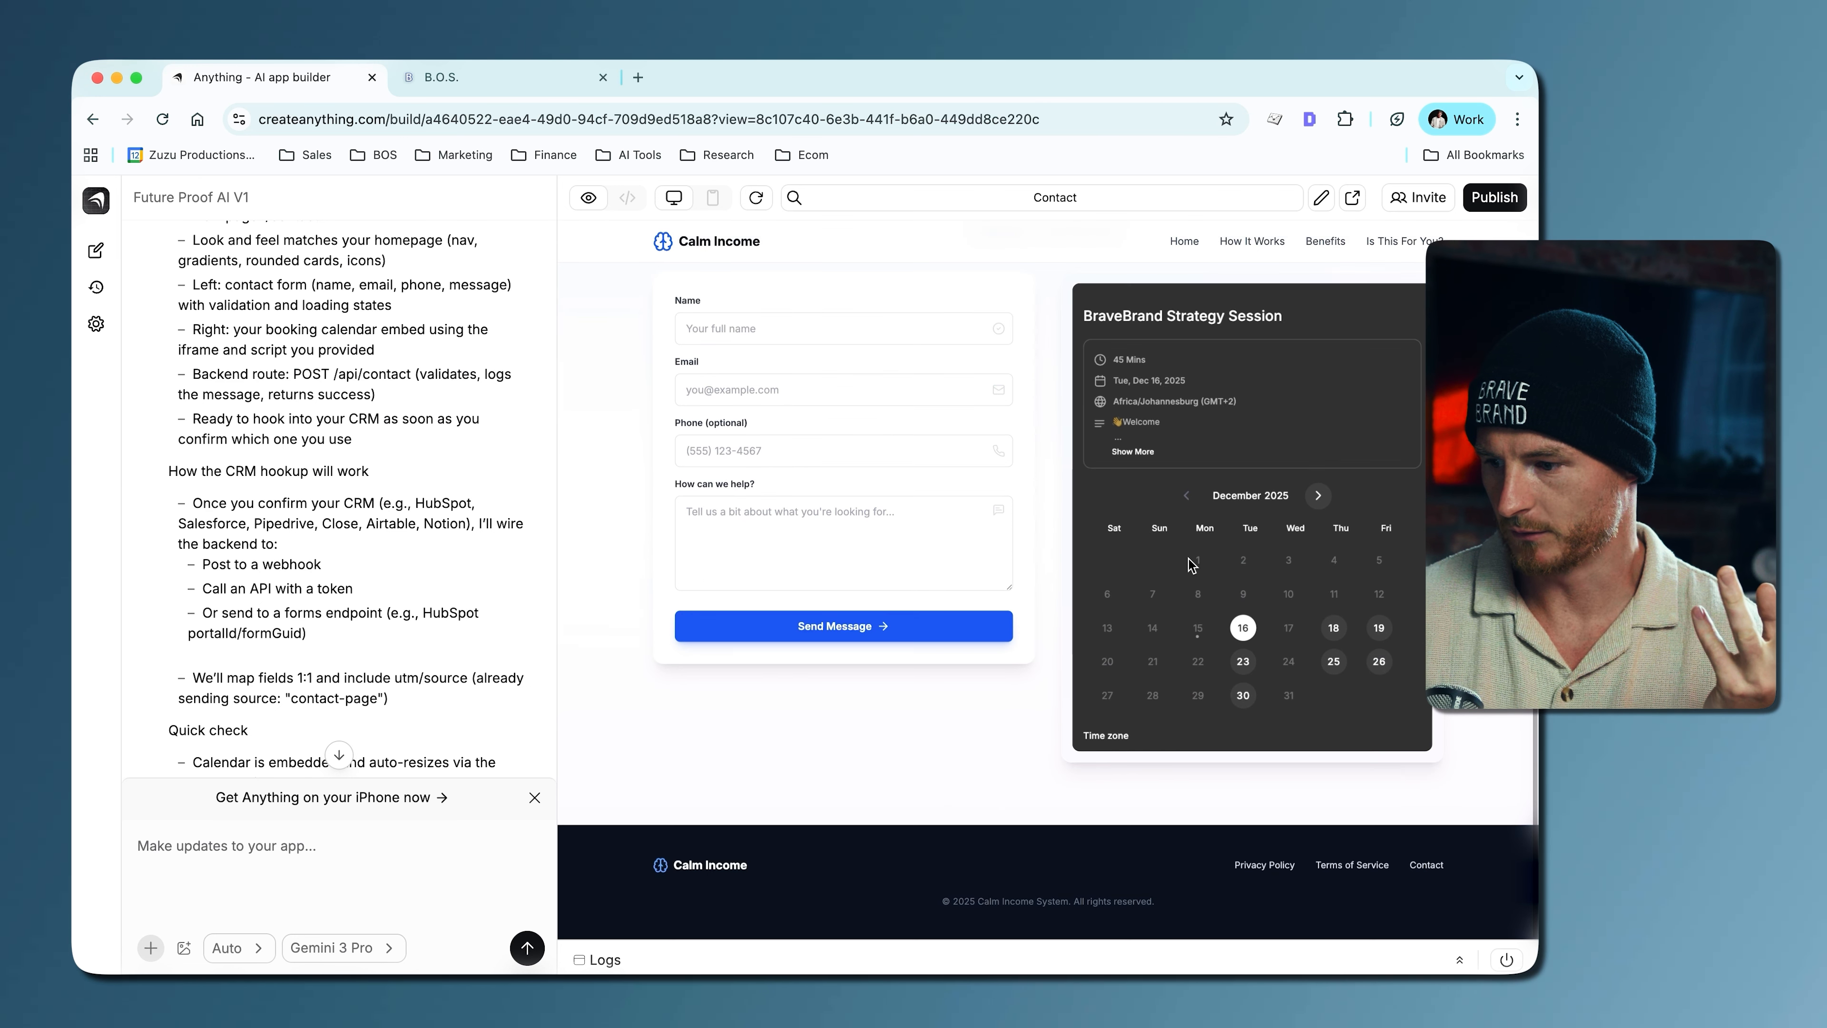
left_click(1243, 627)
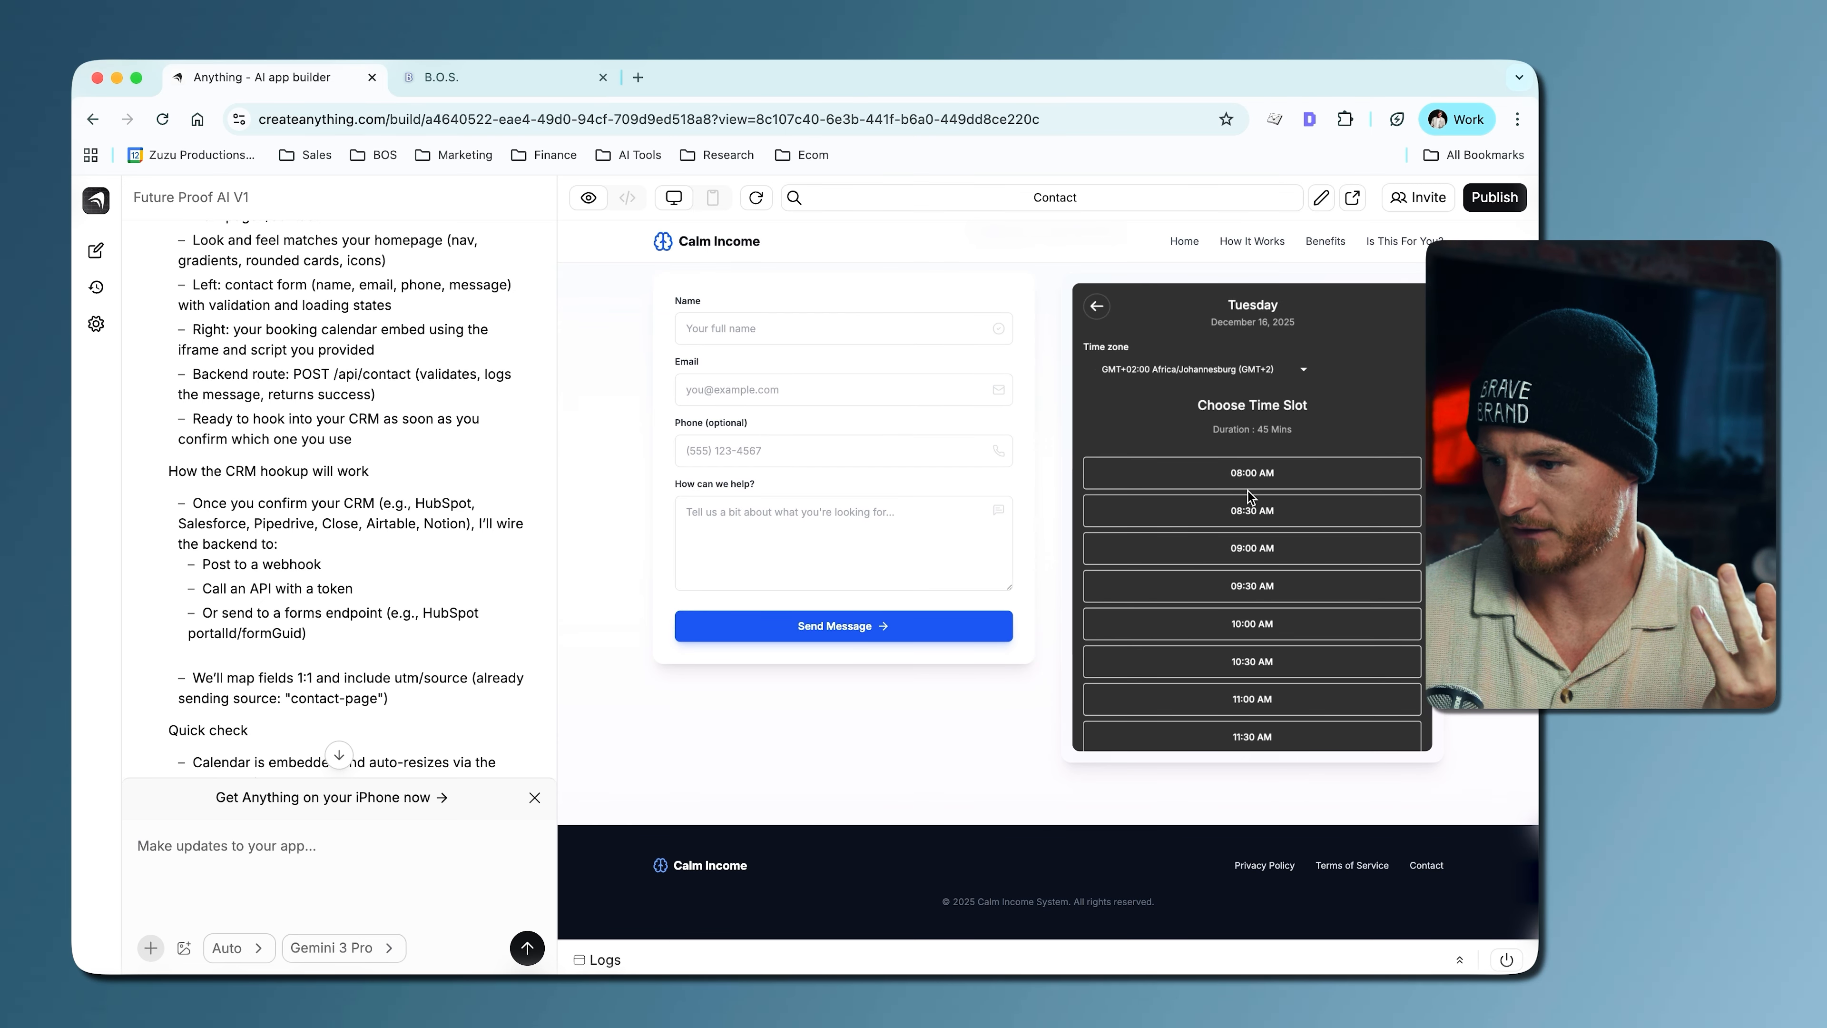
left_click(1229, 480)
left_click(1363, 472)
- Check the First Name, Last Name and Phone fields of the calendar's booking details form without filling them in
left_click(1168, 588)
left_click(1138, 634)
left_click(1138, 679)
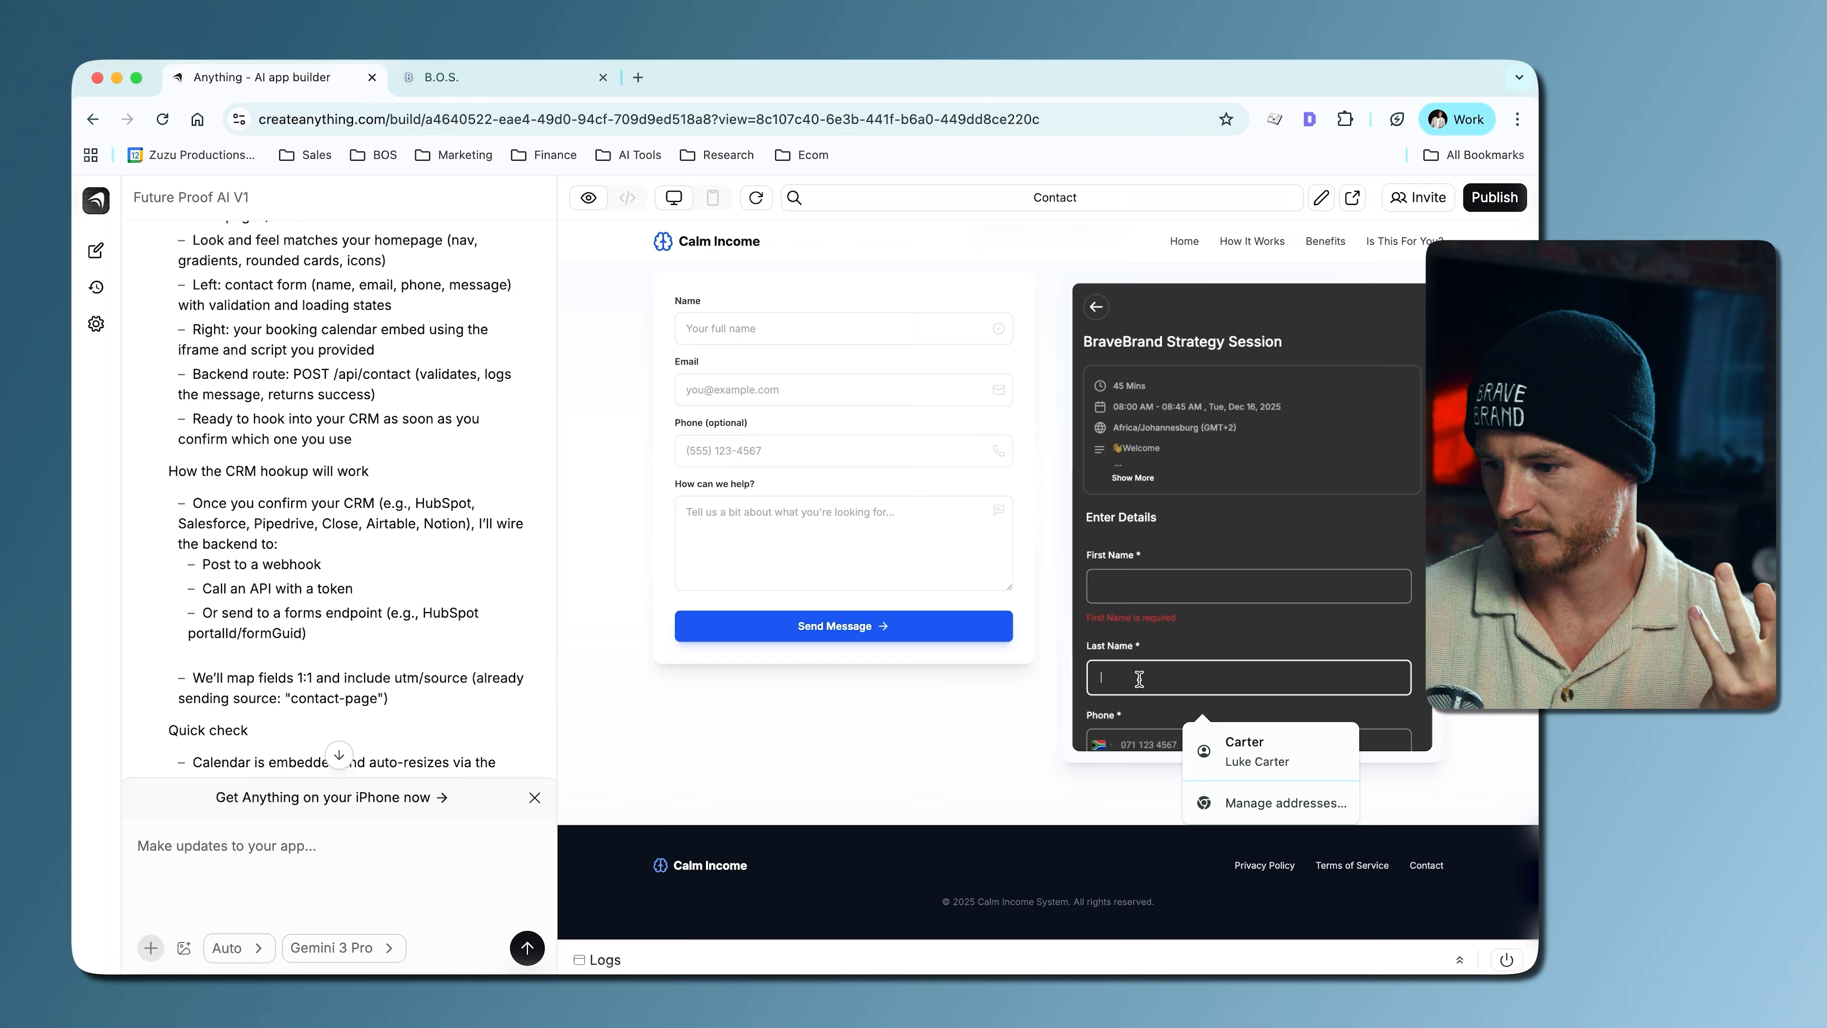
left_click(1127, 733)
left_click(1184, 623)
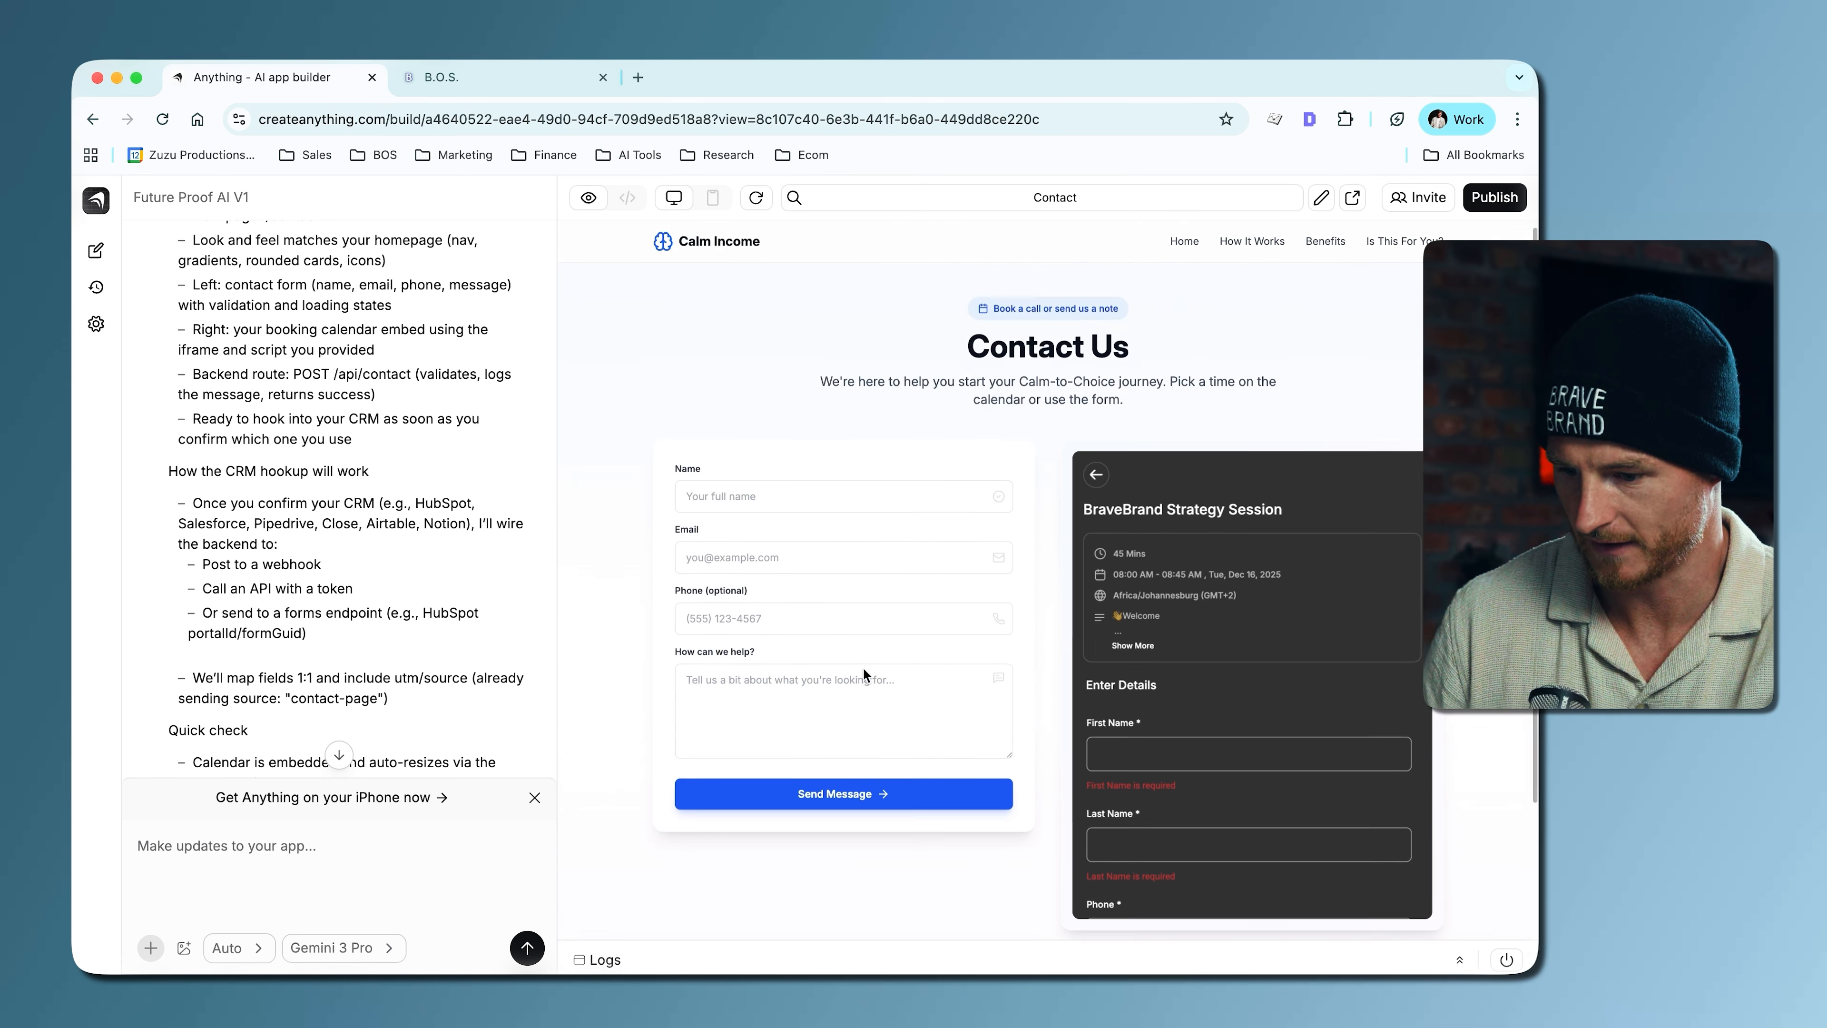
- Begin a follow-up prompt to the app builder with the line "My CRM is Go High Level"
left_click(275, 848)
type("My CRM ")
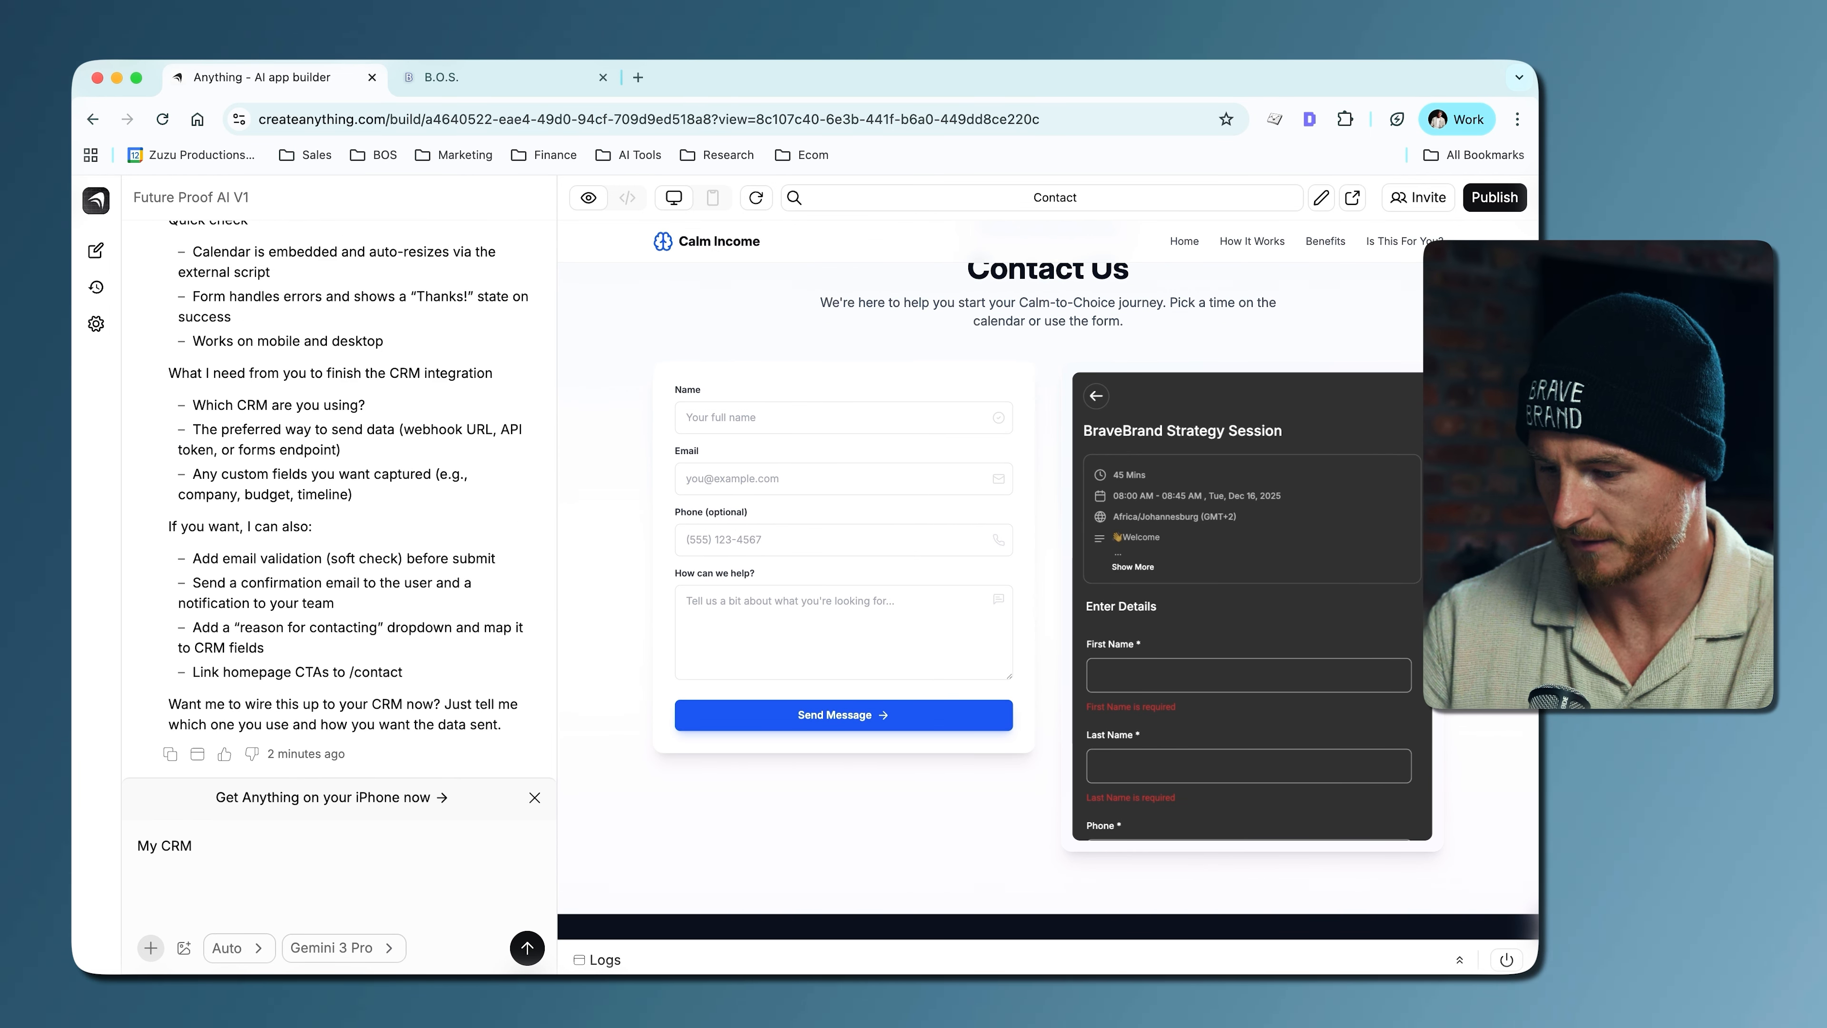
type("is Go Hoig")
key("BackSpace")
key("BackSpace")
key("BackSpace")
type("igh Leve")
type("On the con")
type("tact us page, please del")
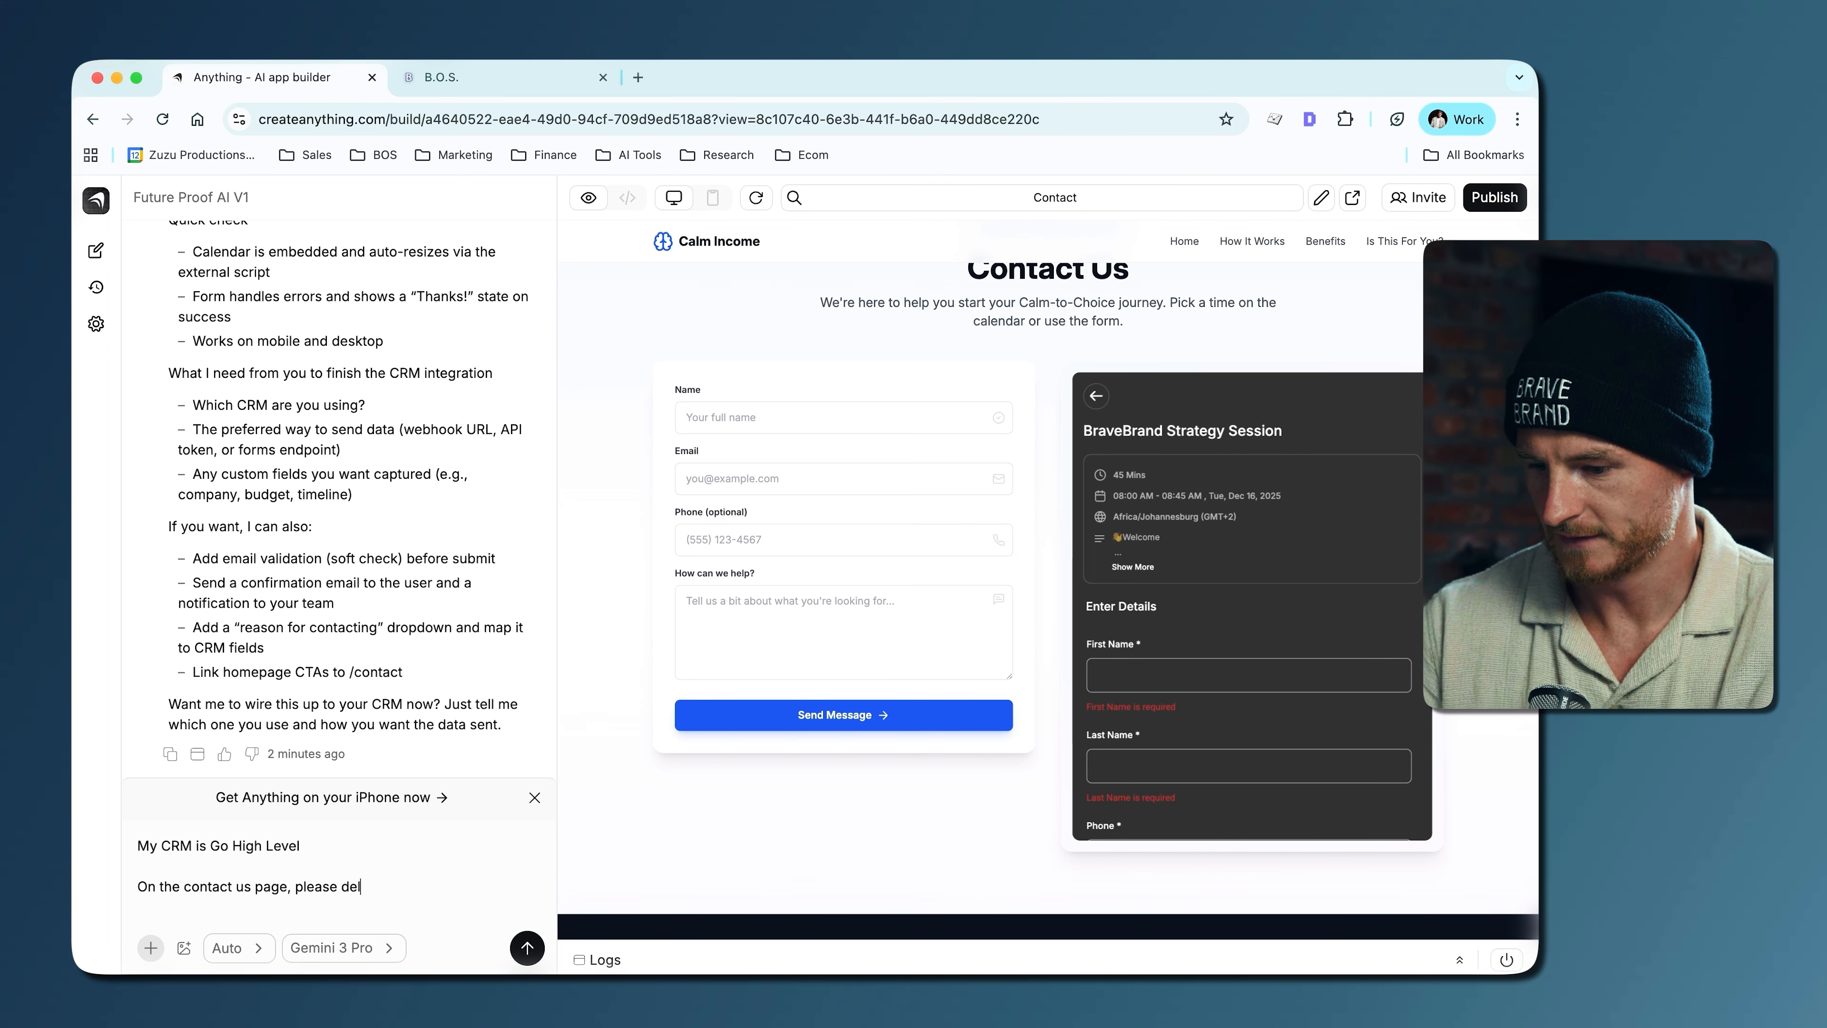
type("ete y")
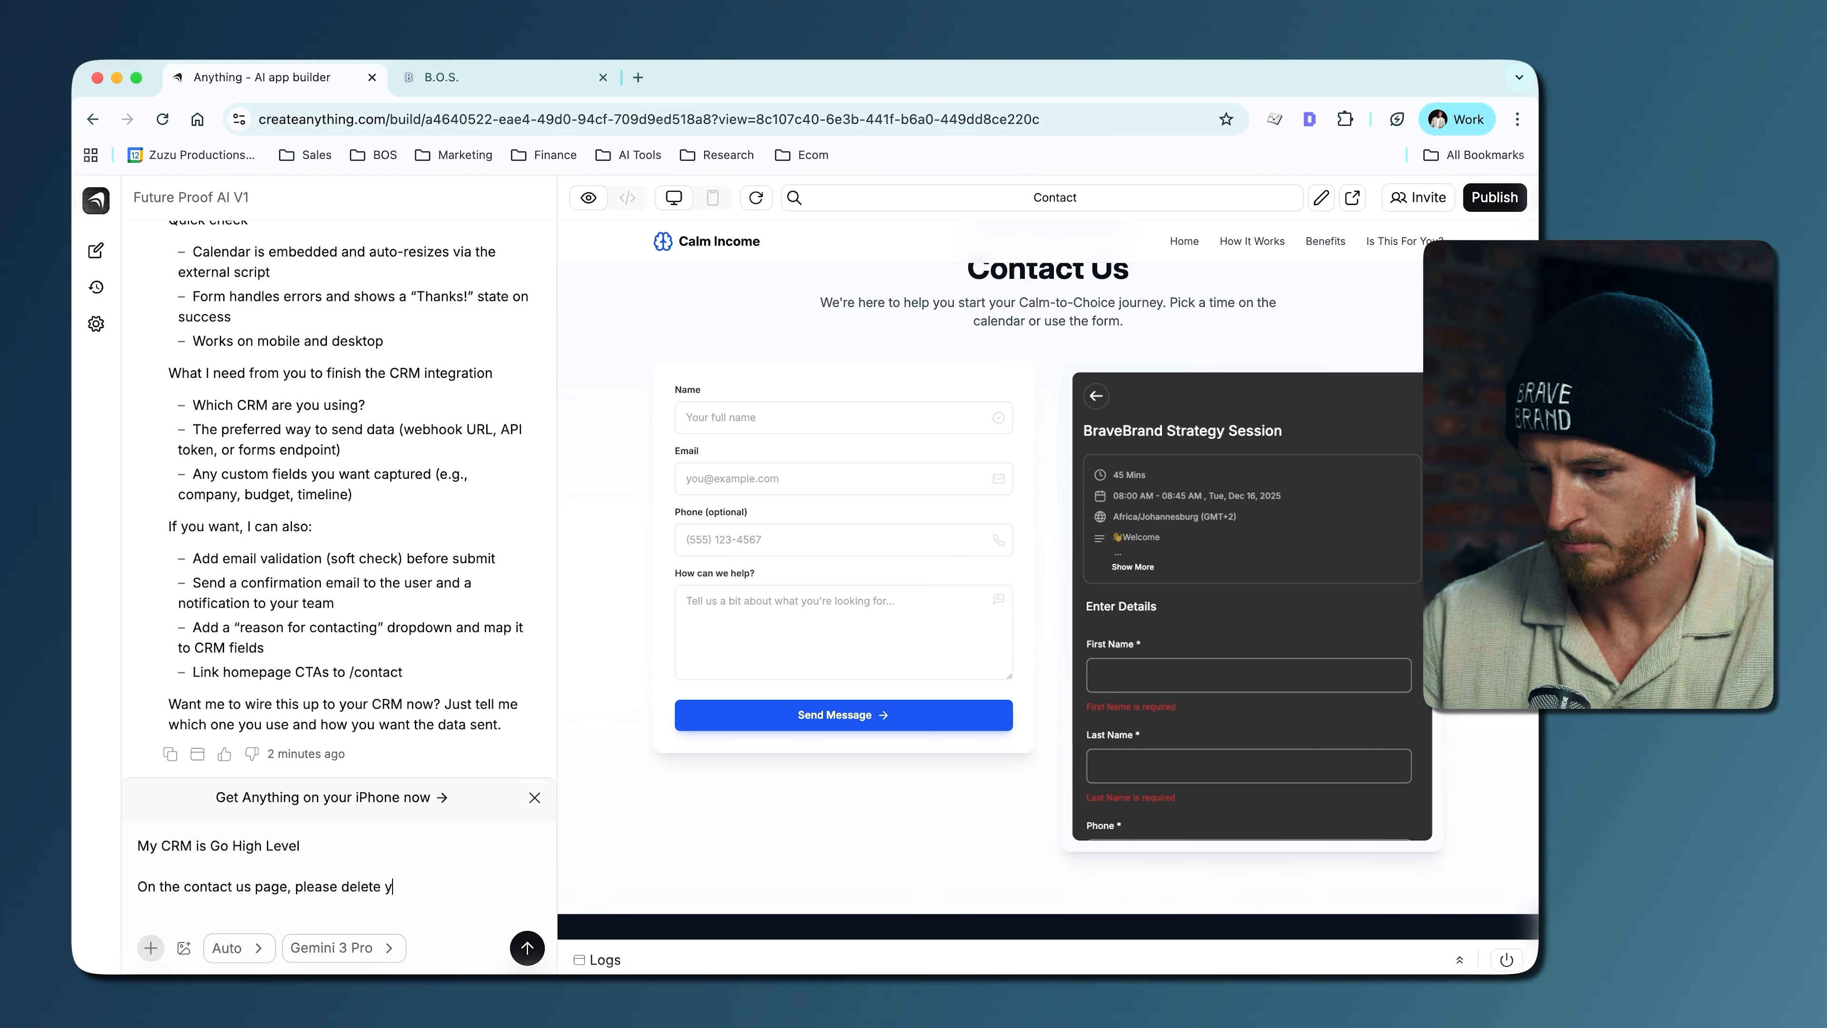
- Add "On the contact us page, please delete your form, and only keep my embed form" as a separate paragraph and submit the prompt
type("our form, and only keep my embed fo")
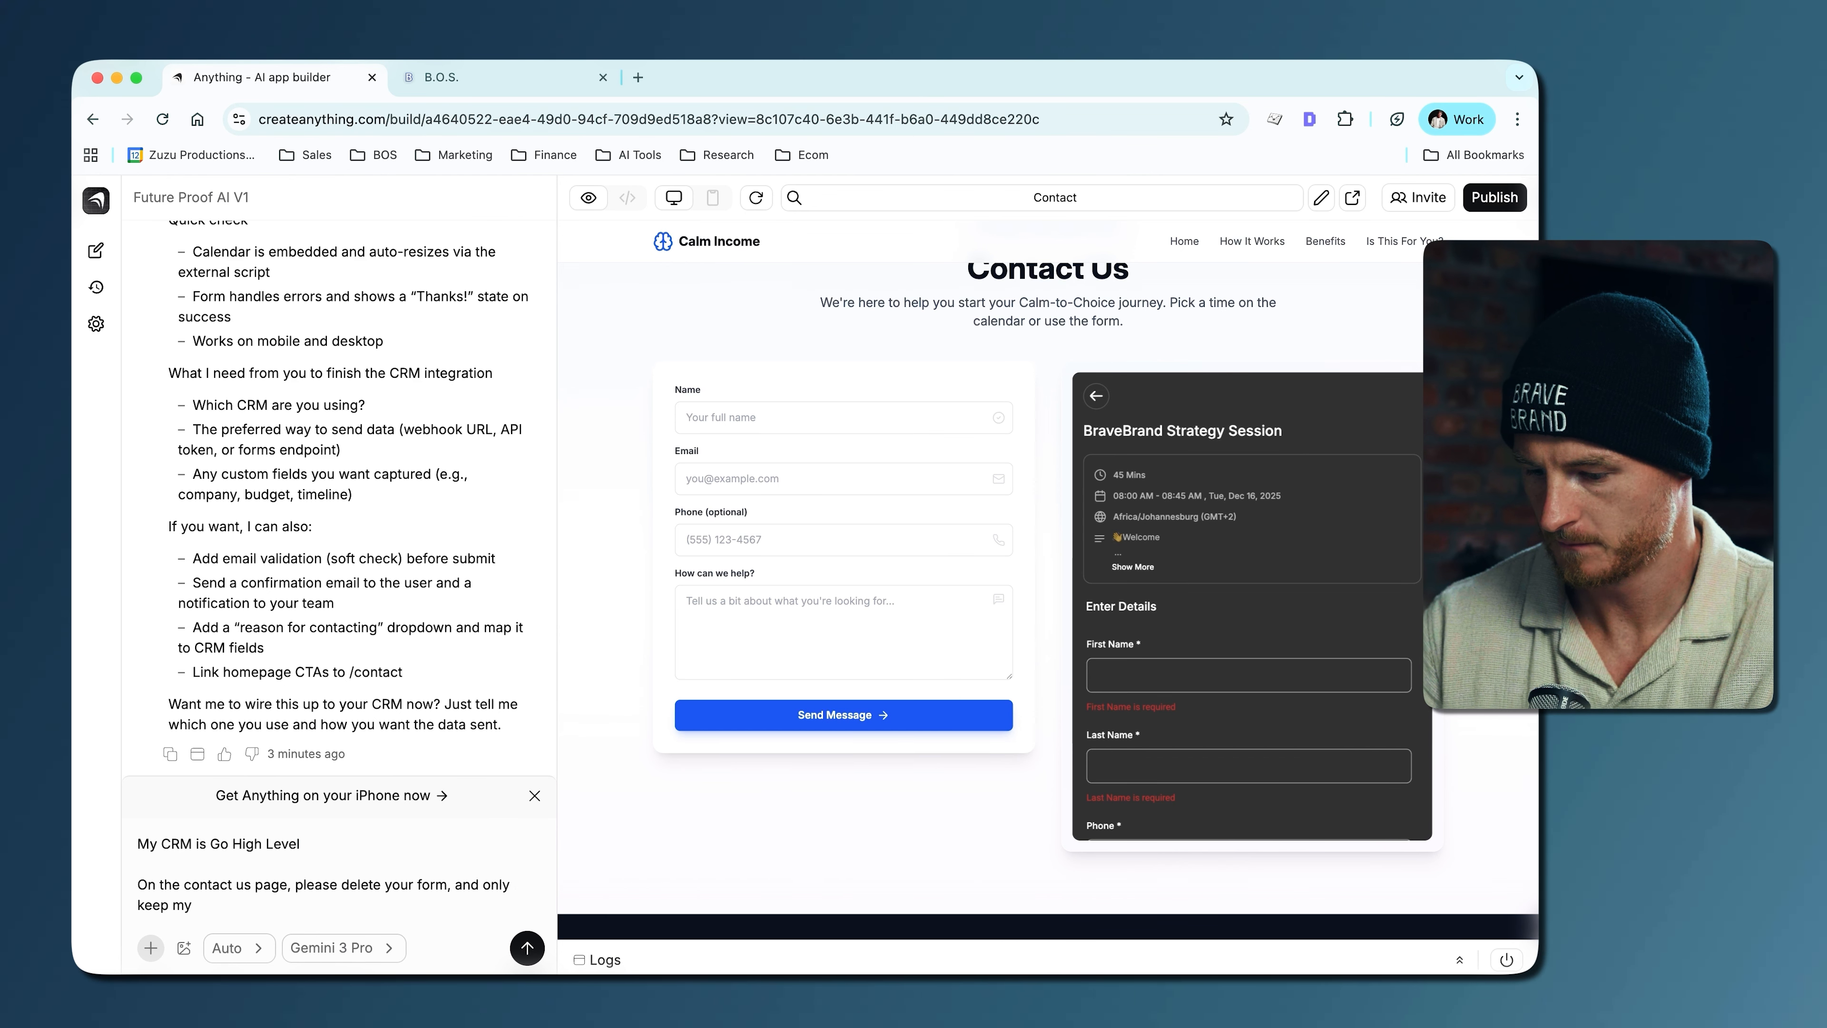
type("rm")
key("Return")
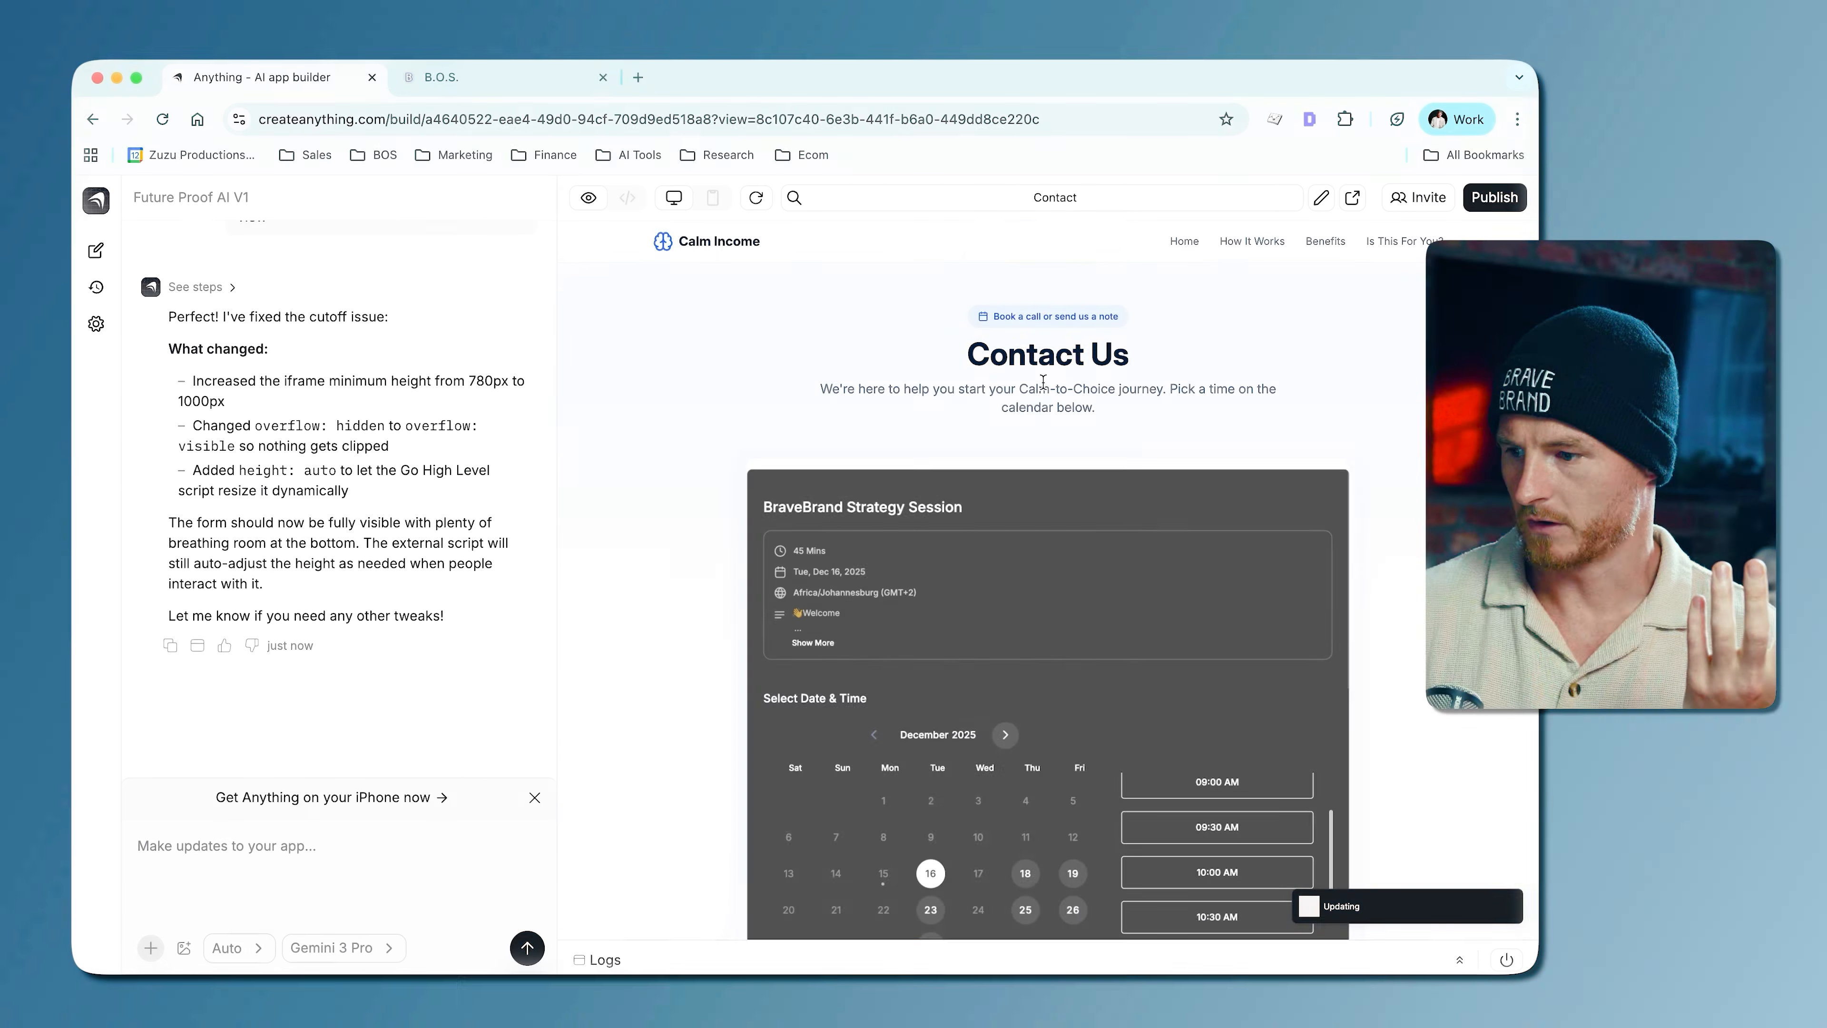
- Examine the updated Contact Us page from heading to footer, including the embedded calendar's dates and time slots
scroll(1077, 402, "down", 5)
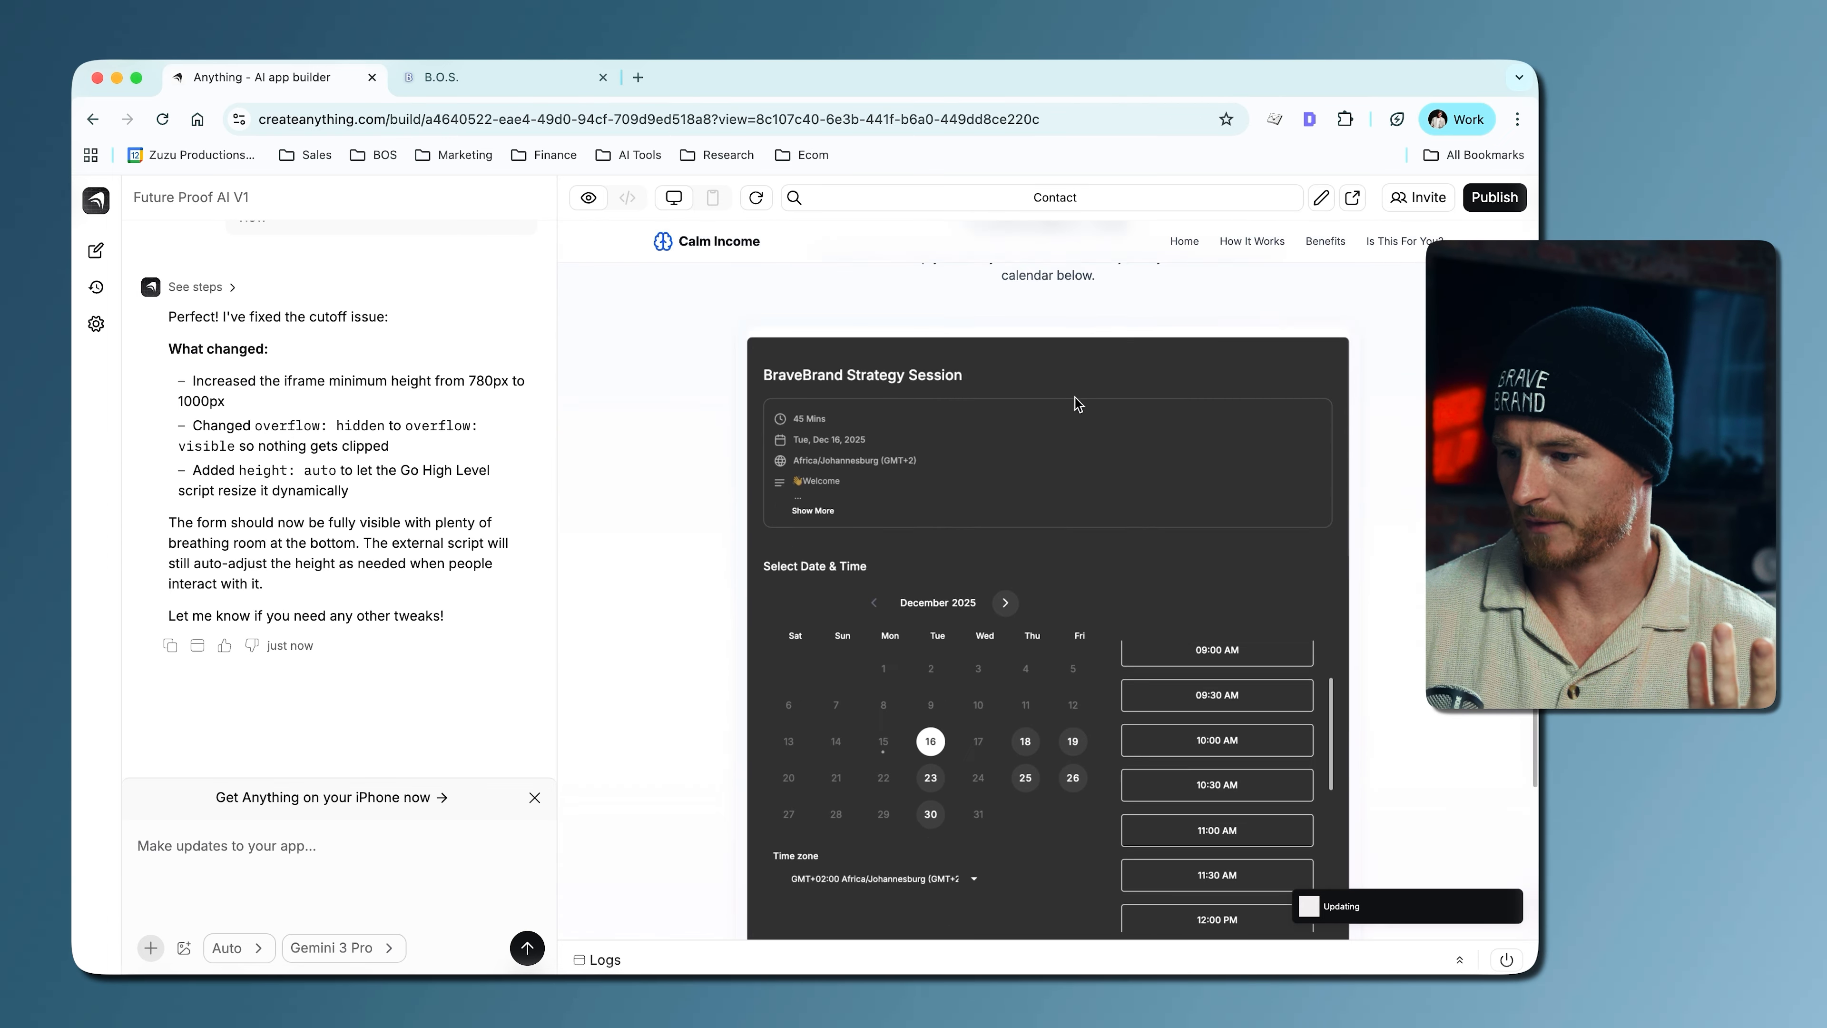
scroll(1155, 610, "down", 6)
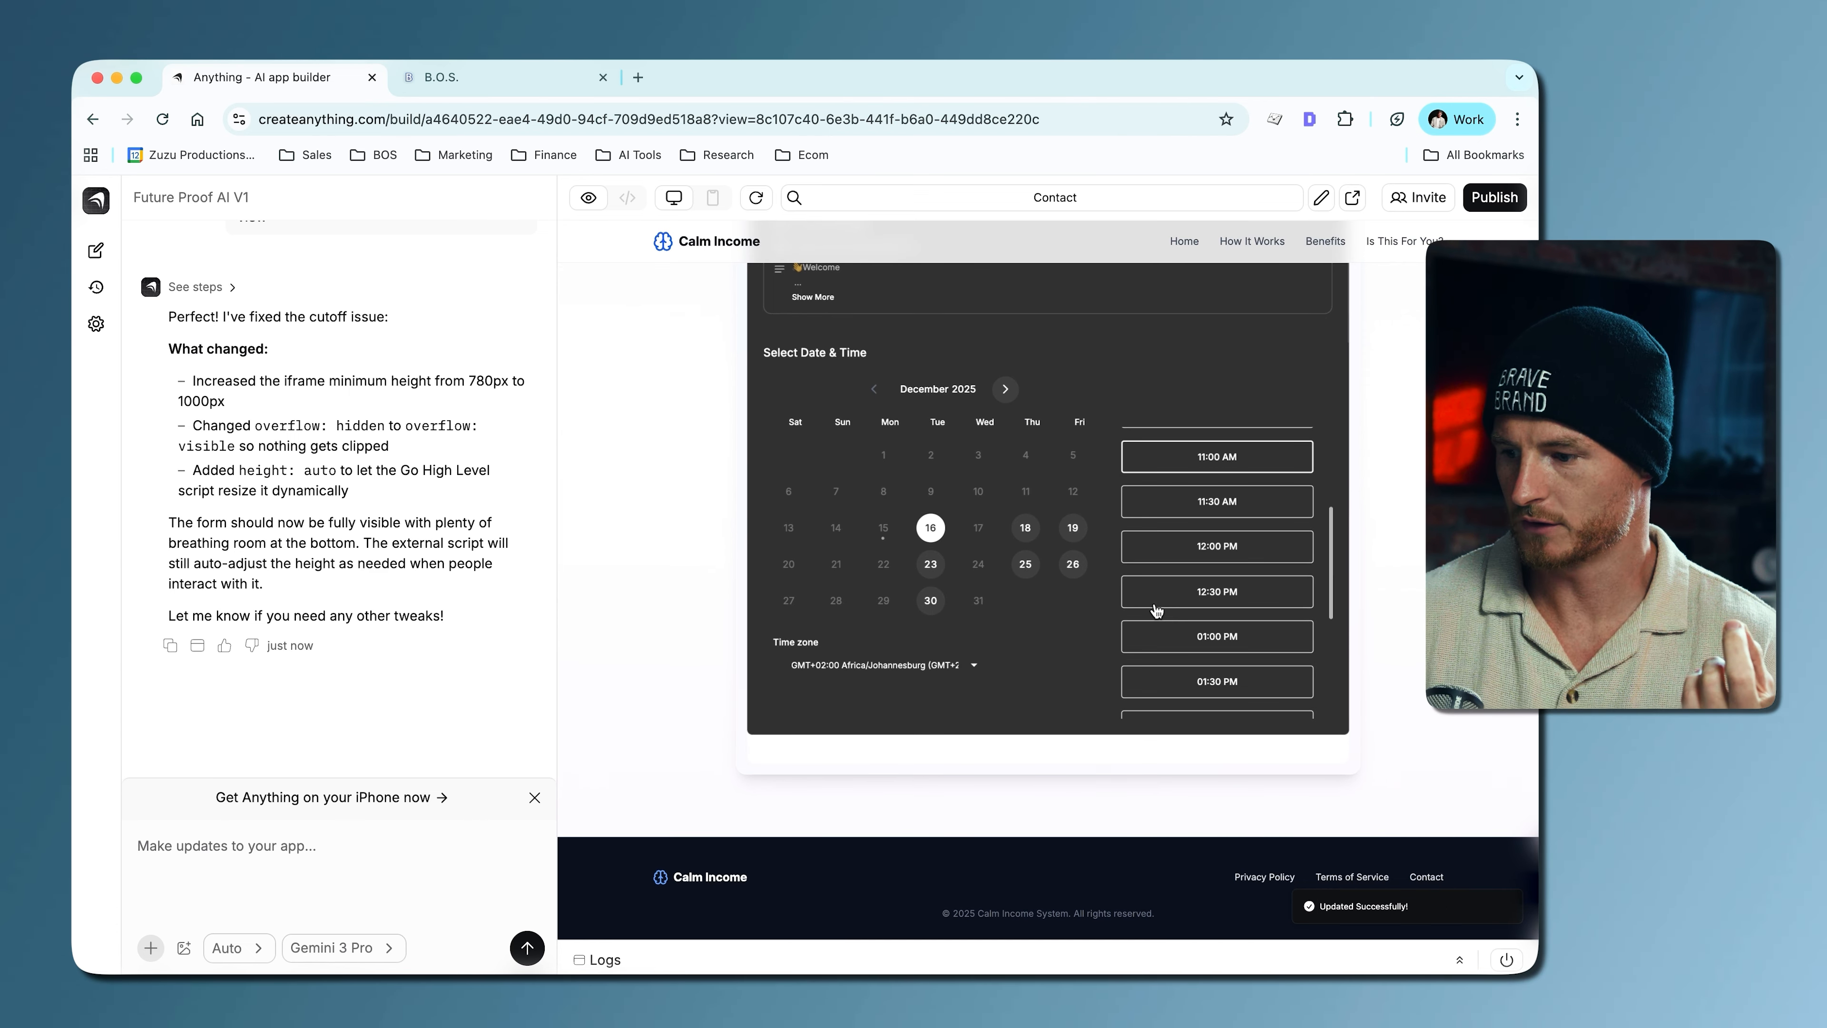
scroll(1038, 610, "up", 3)
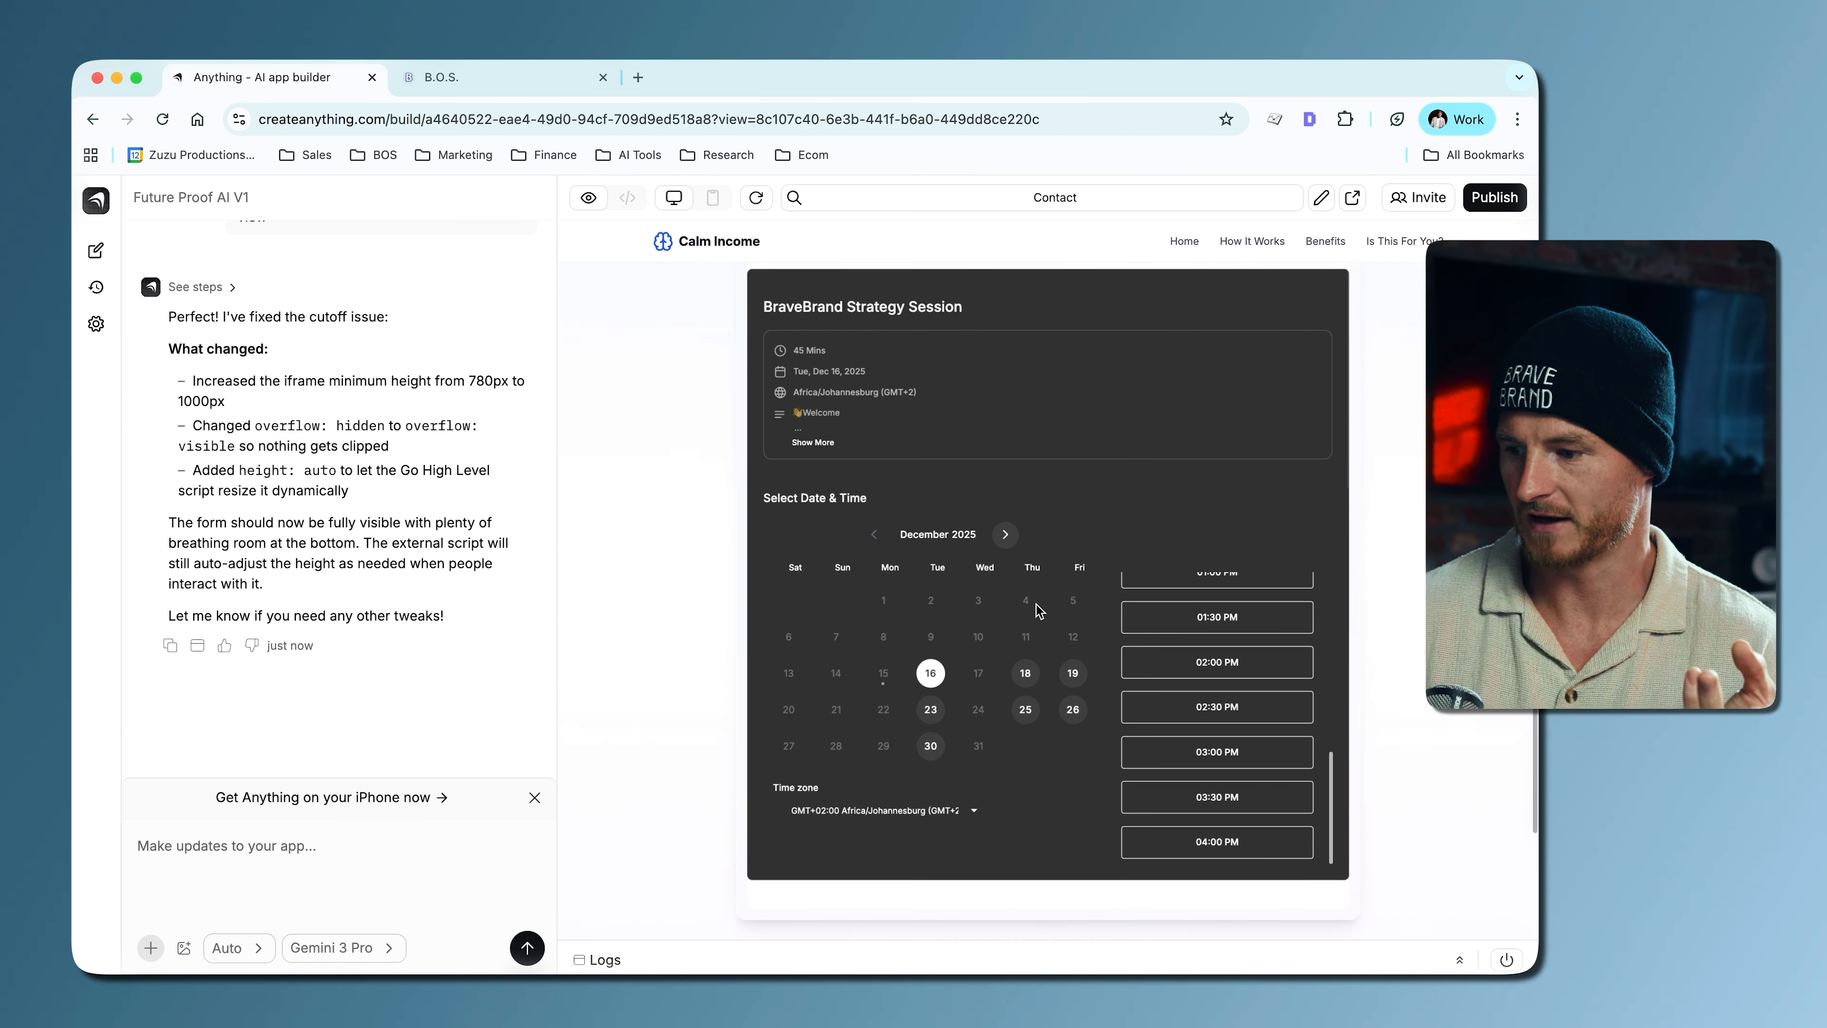
scroll(1180, 618, "up", 6)
scroll(904, 488, "up", 3)
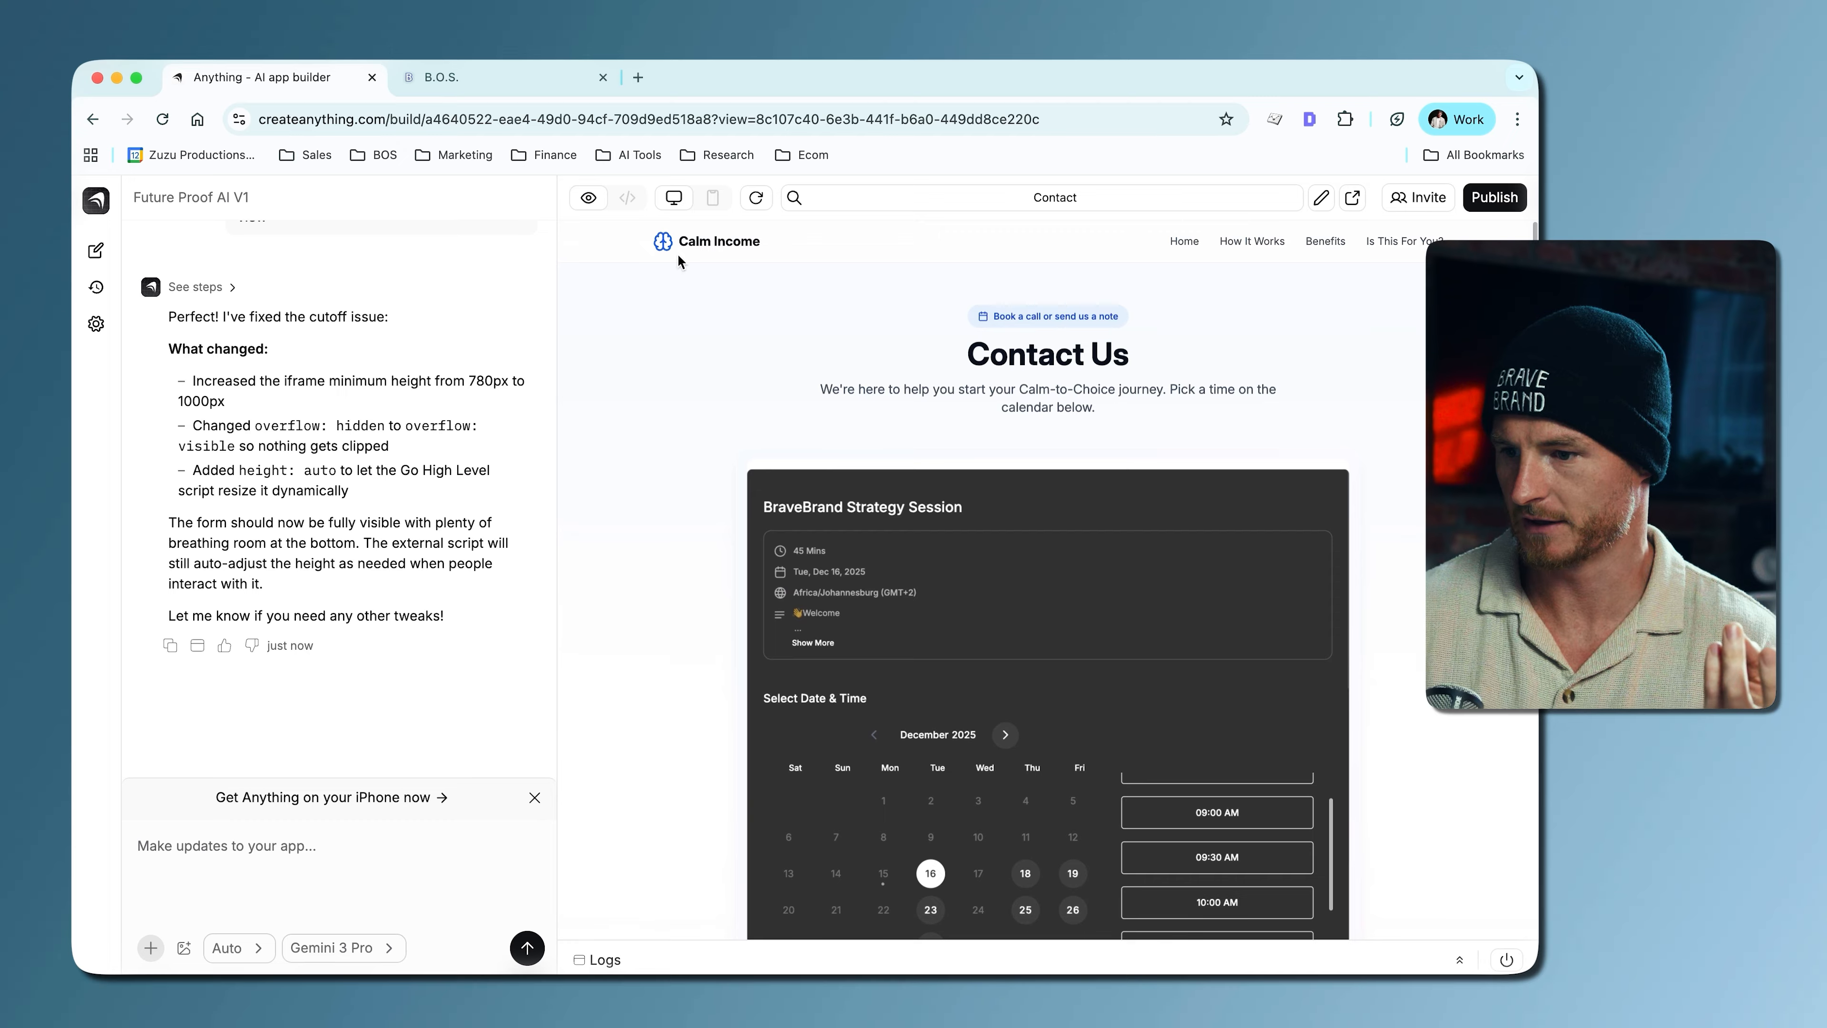
- Switch to GoHighLevel, leave the settings and view the week of Dec 13 – 19, 2025 in the Calendars section
left_click(503, 77)
left_click(1202, 411)
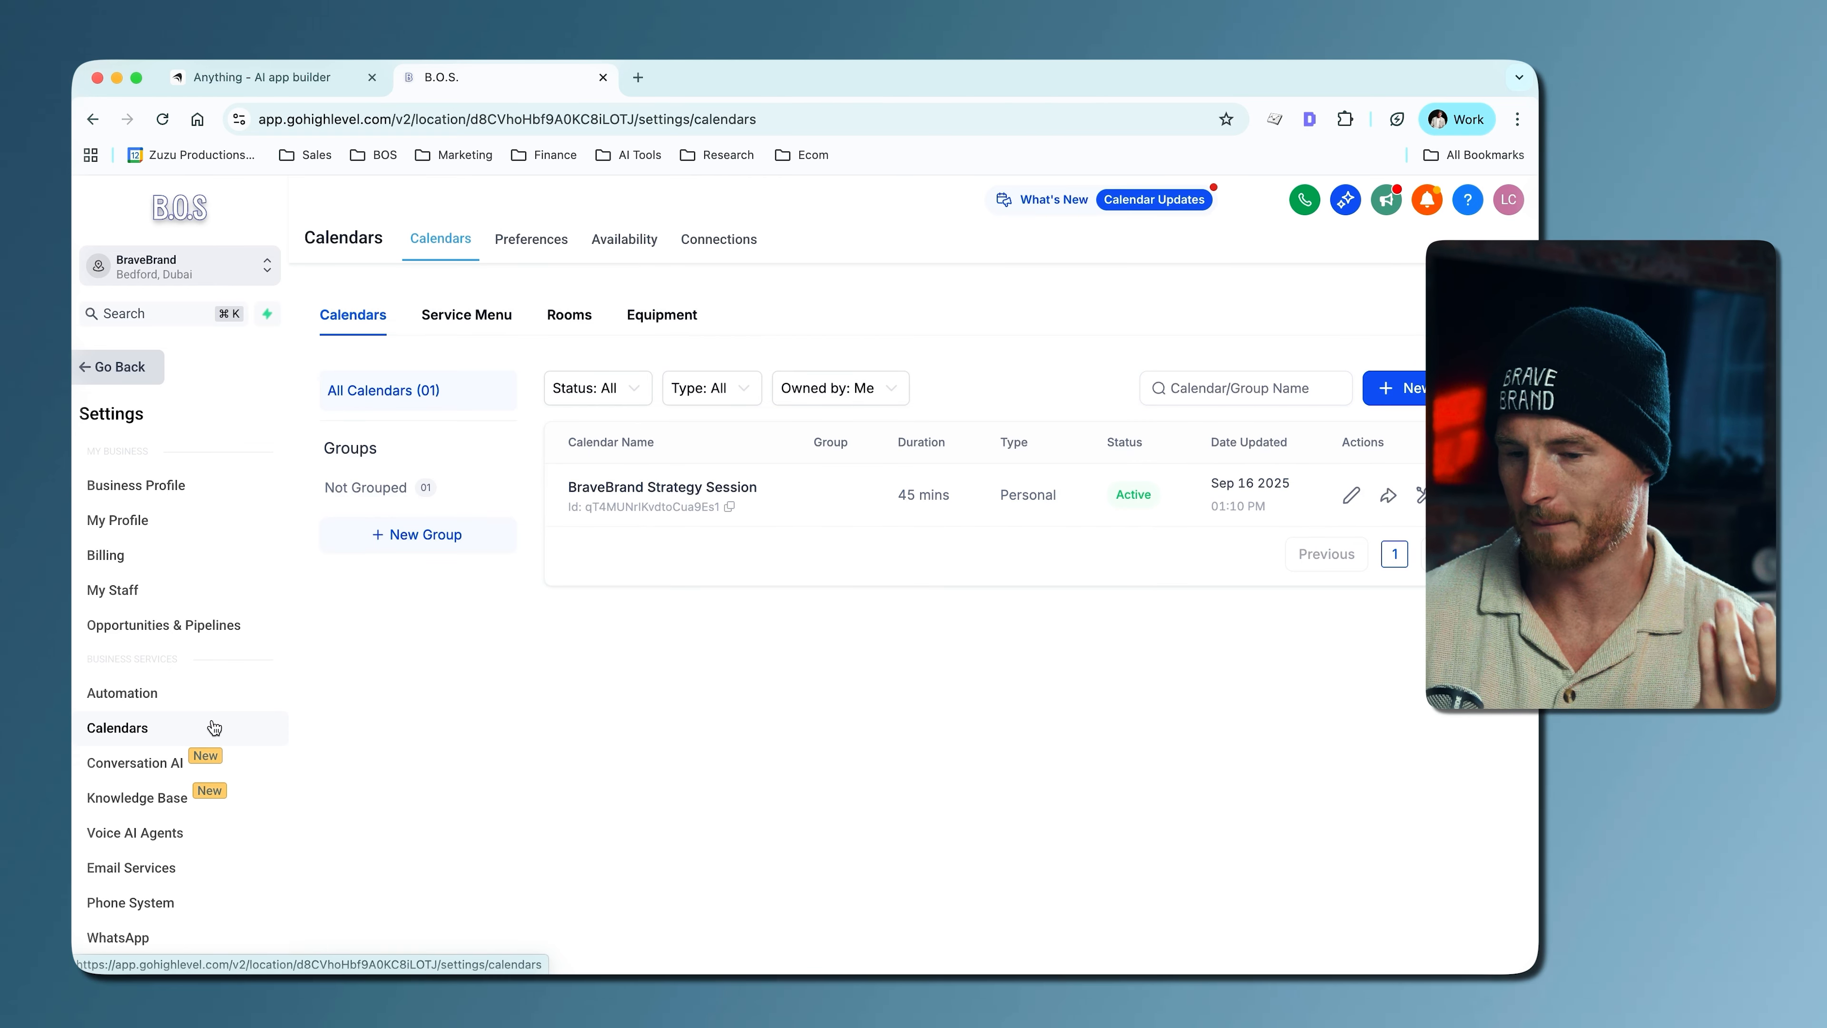
left_click(119, 366)
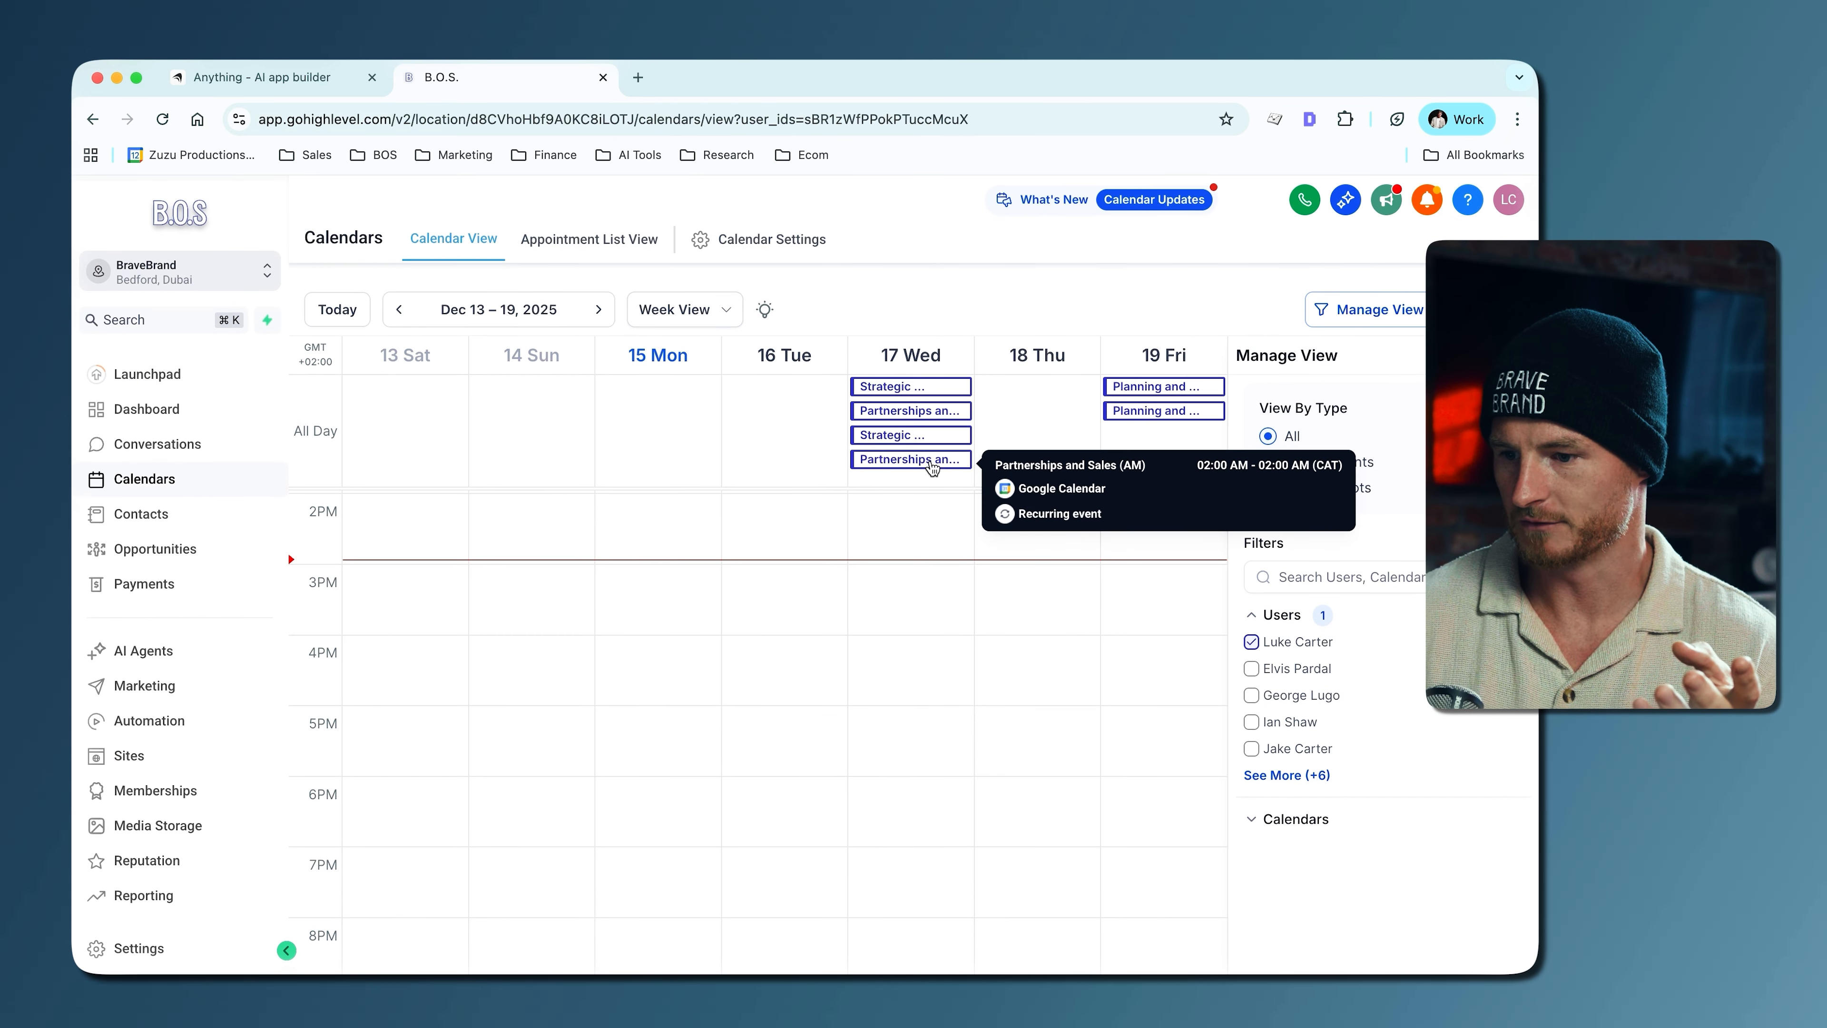
- Switch back to Anything and go from the Contact Us page to the homepage to view its opening section
left_click(238, 78)
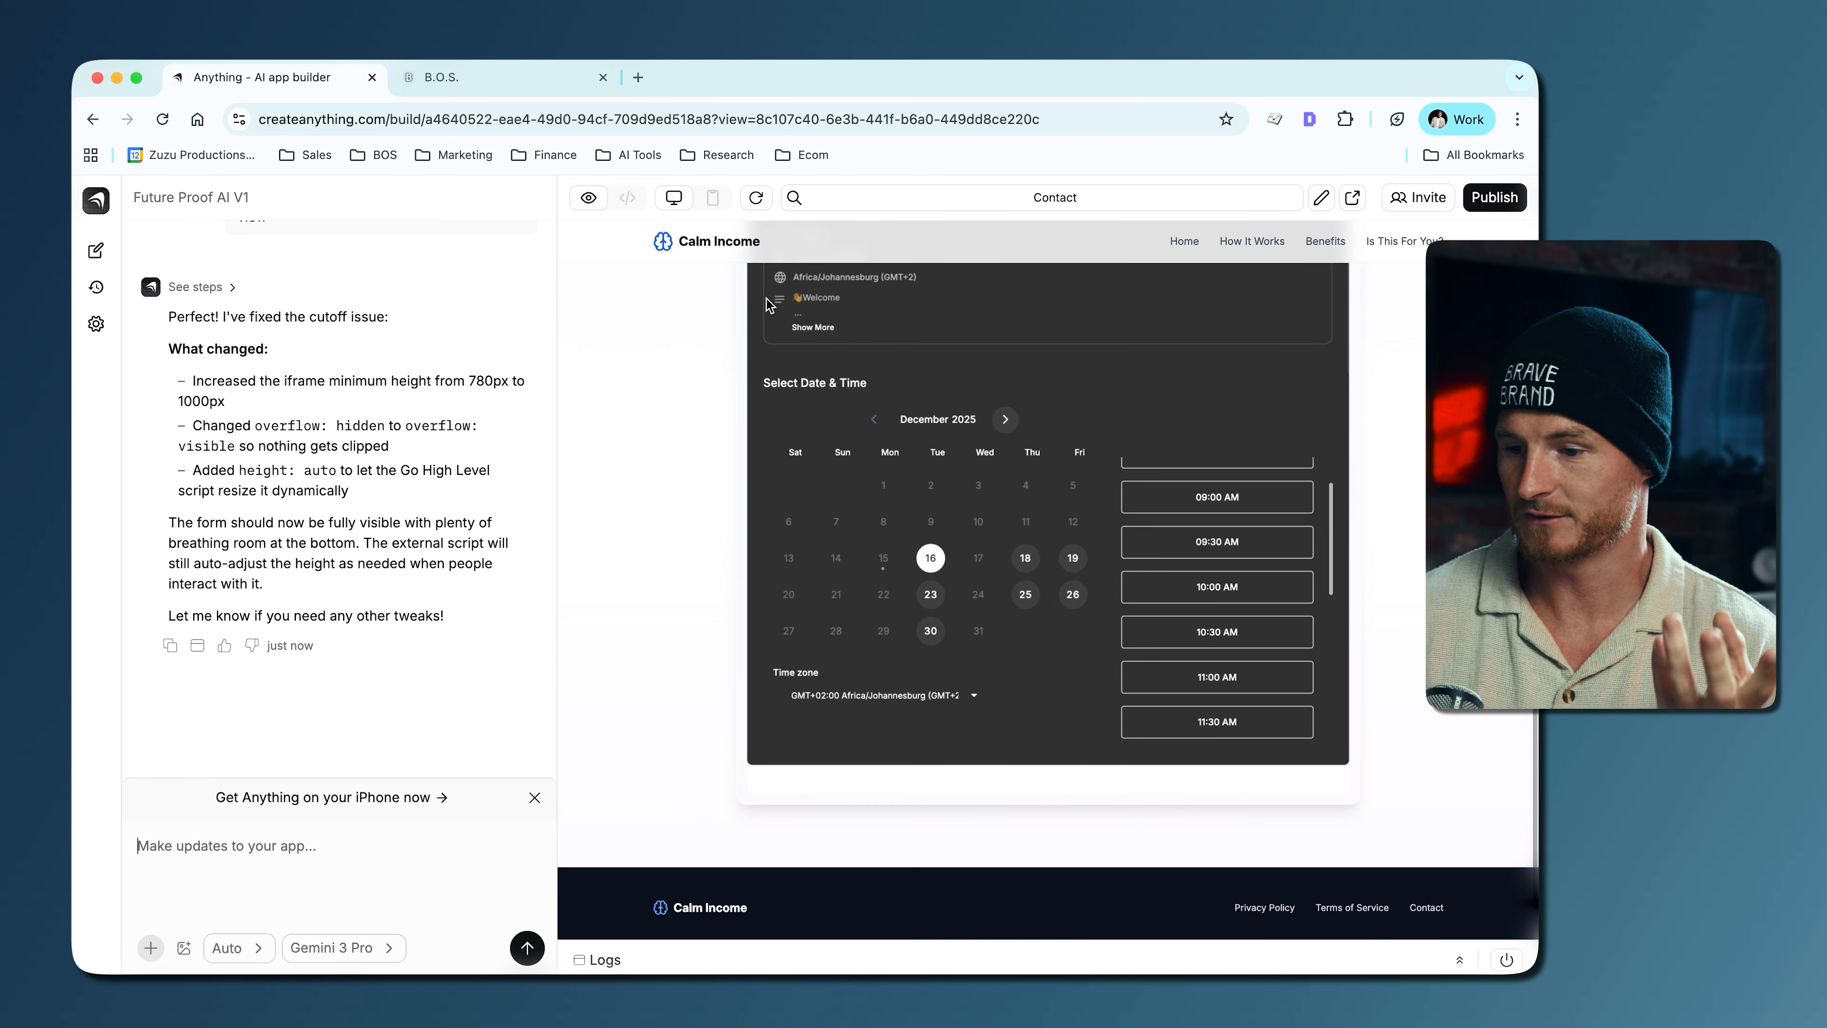
left_click(696, 246)
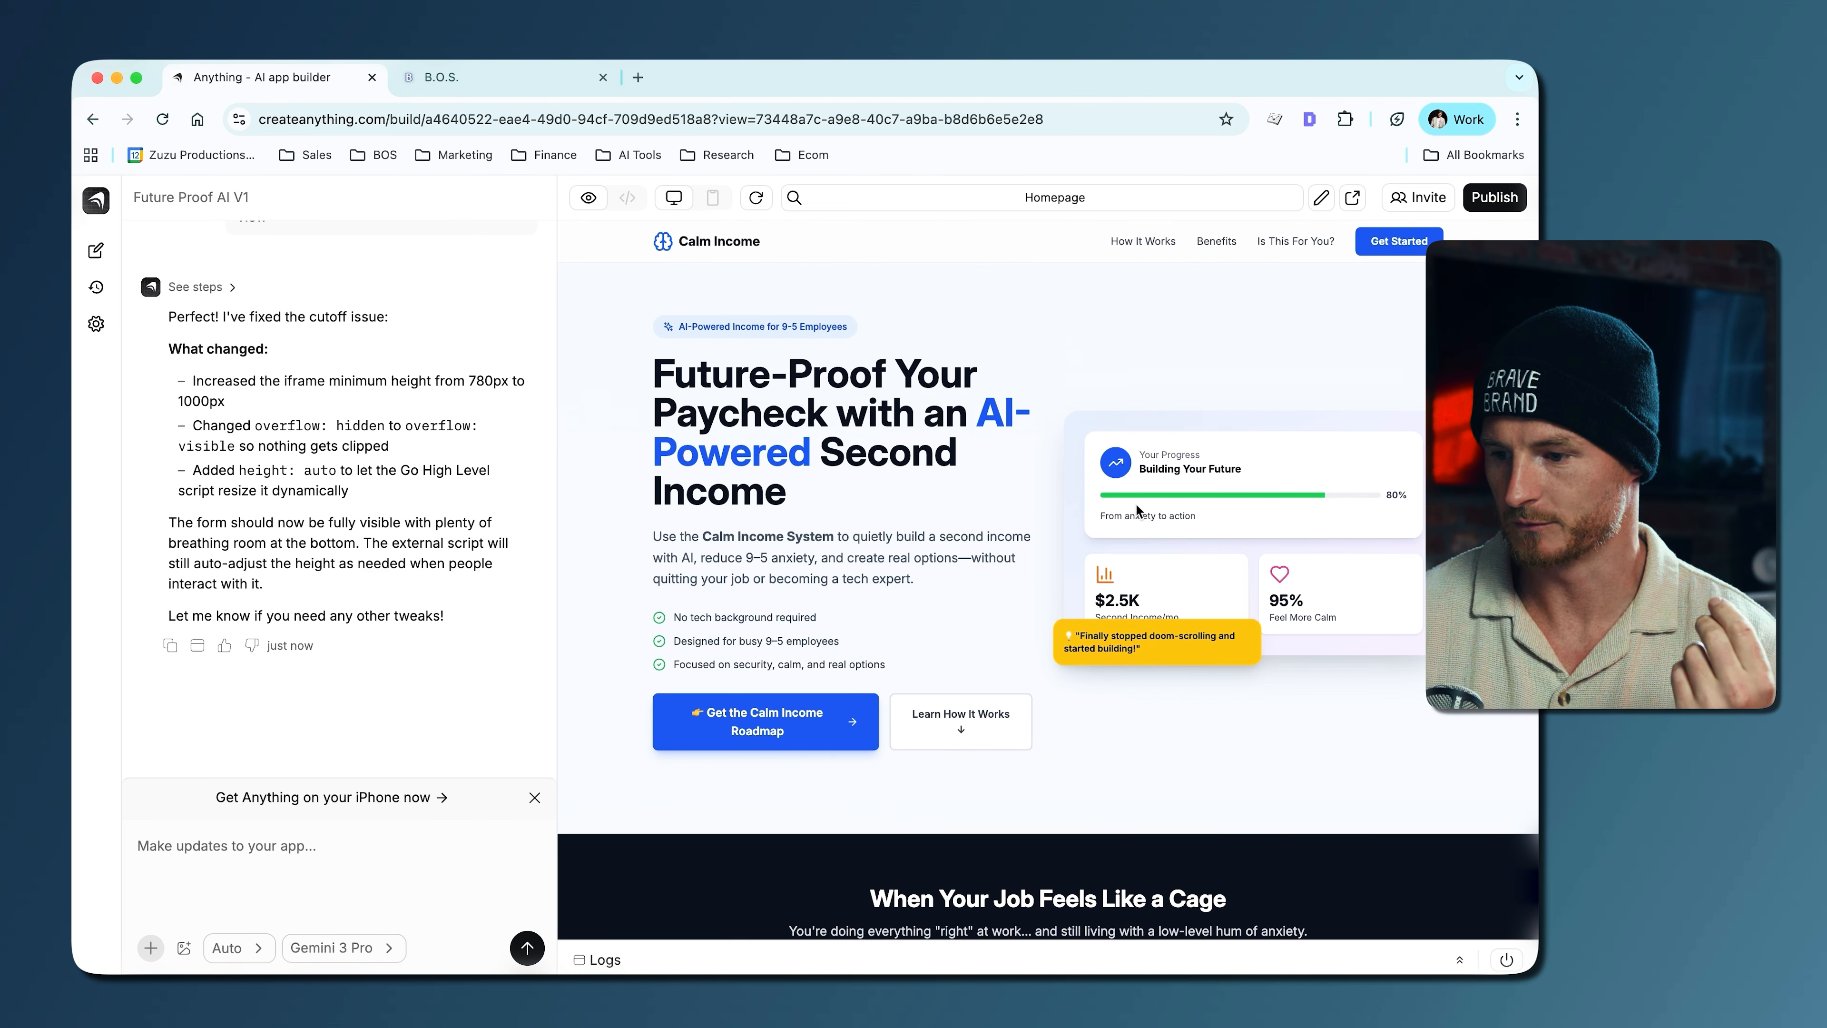
scroll(1135, 503, "down", 1)
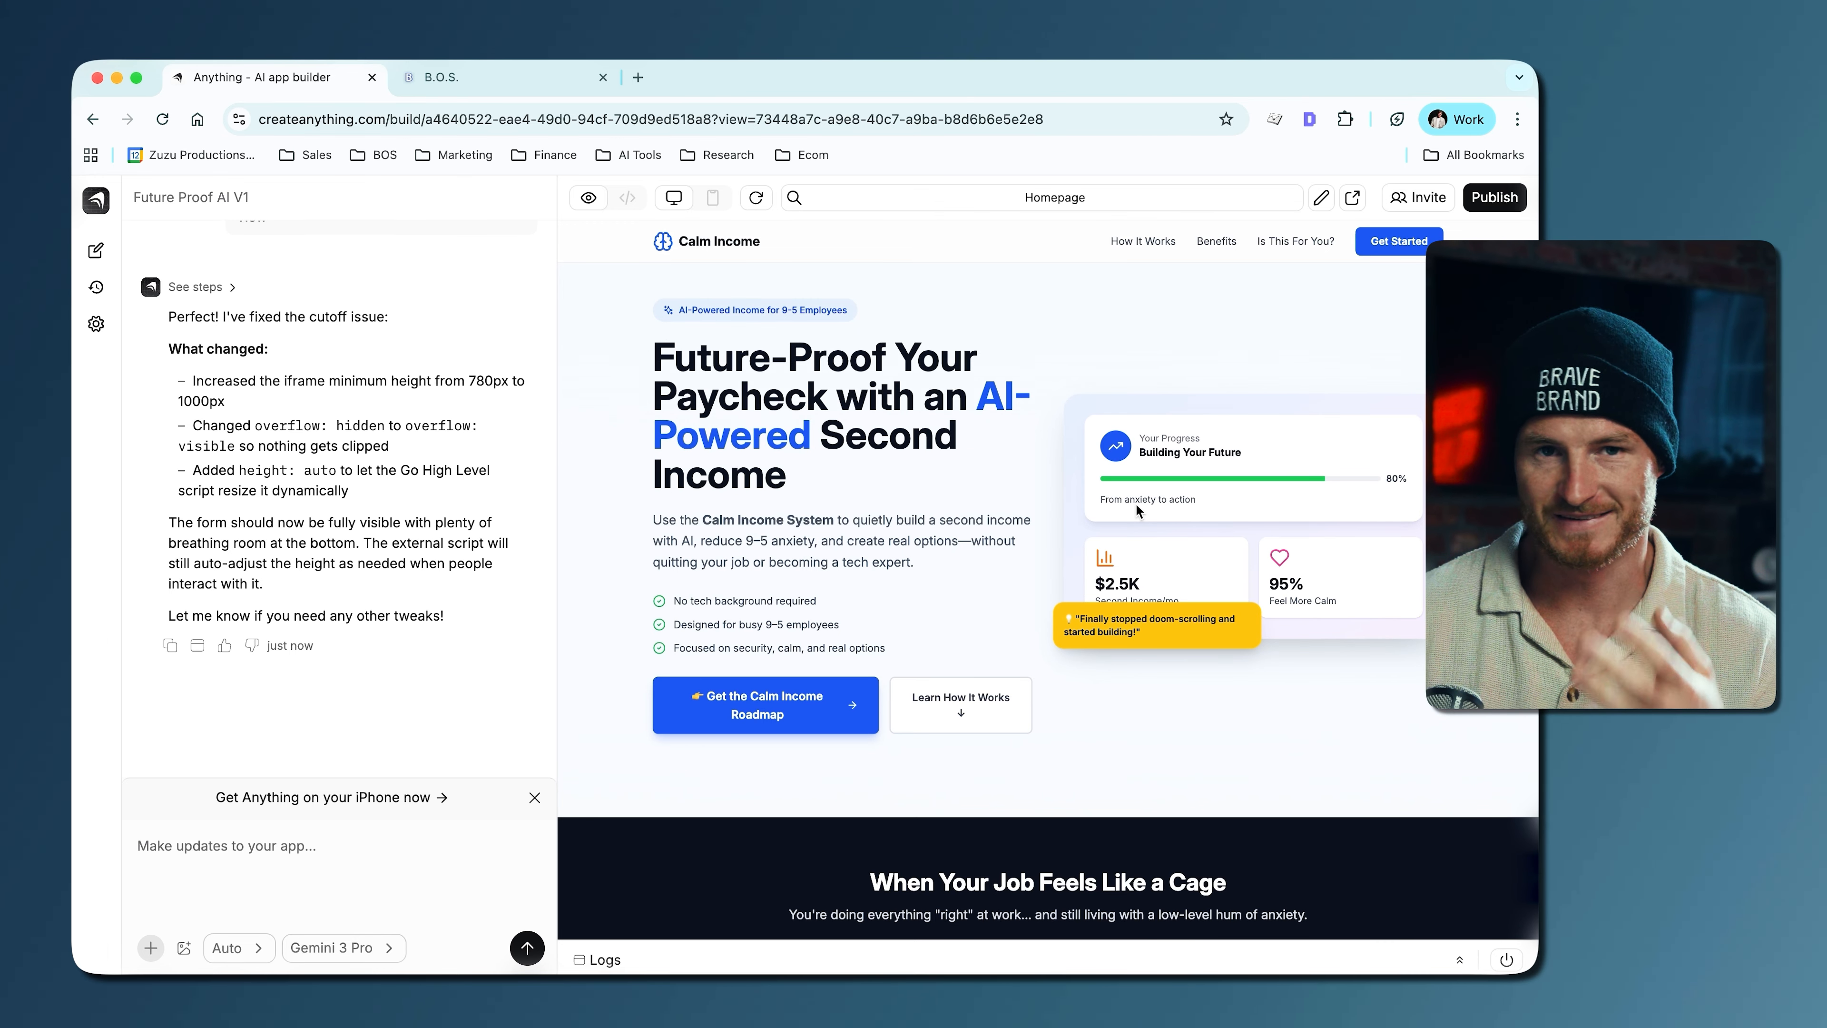